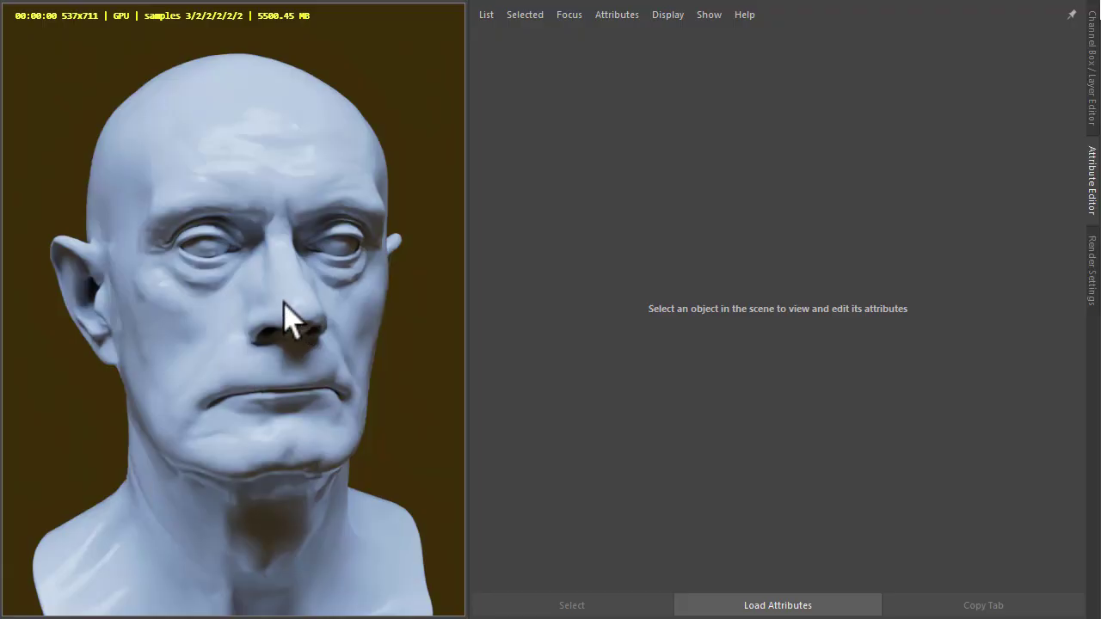
Open the Bifrost Graph Editor from the hotbox and dock it in the layout.
left_click(294, 300)
left_click(421, 337)
key("space")
left_click_drag(447, 195, 531, 440)
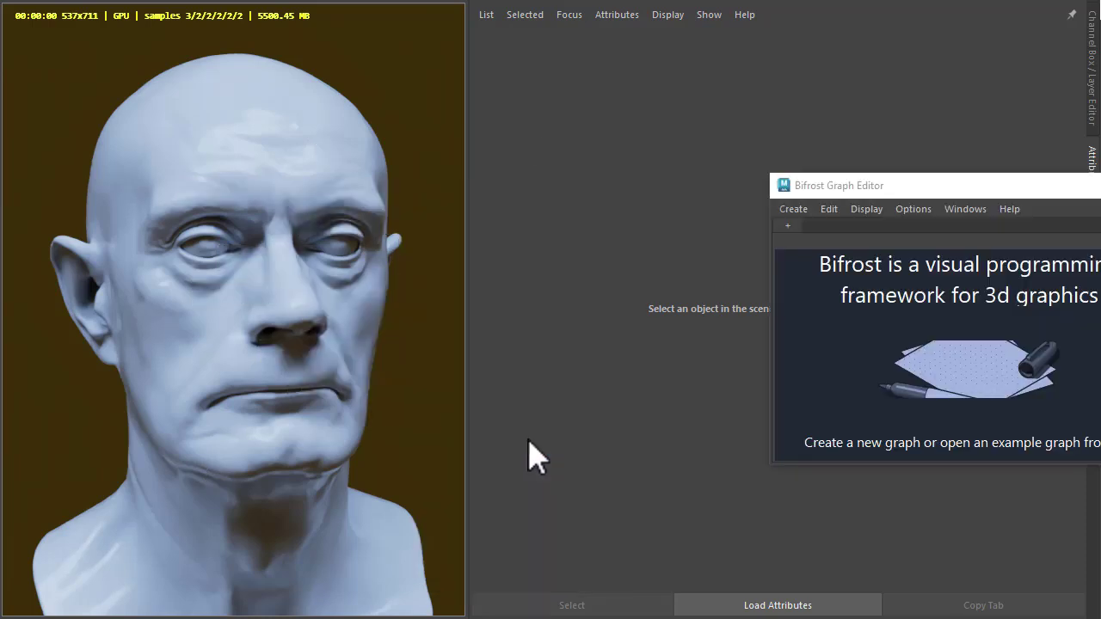
left_click_drag(878, 191, 584, 614)
Create a new Bifrost graph and drag the head mesh in as a headShape node.
left_click(514, 379)
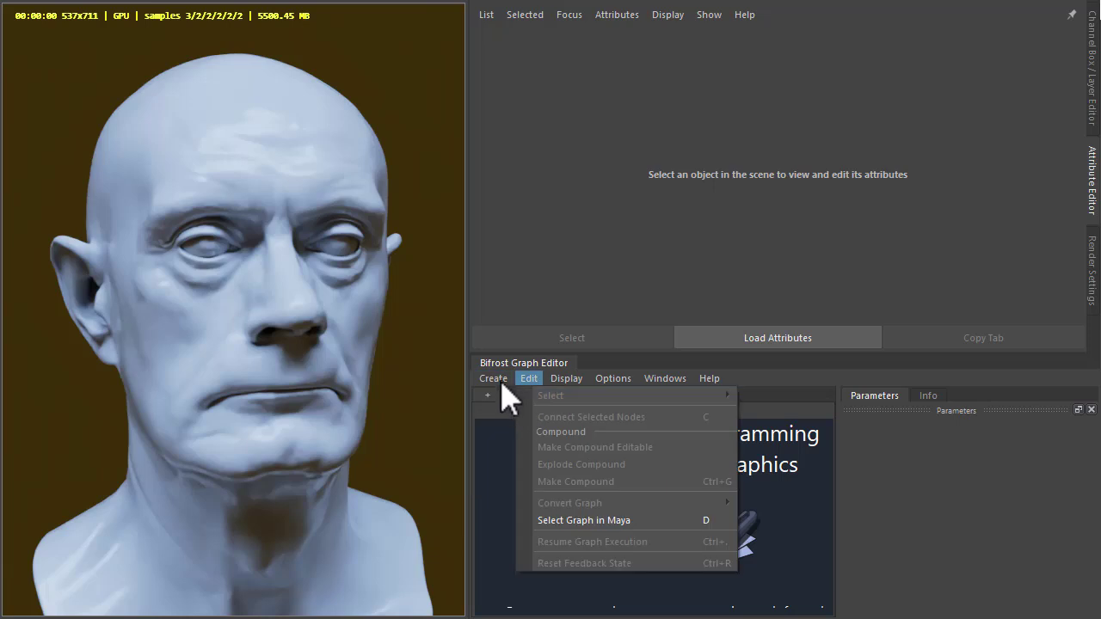
left_click(505, 393)
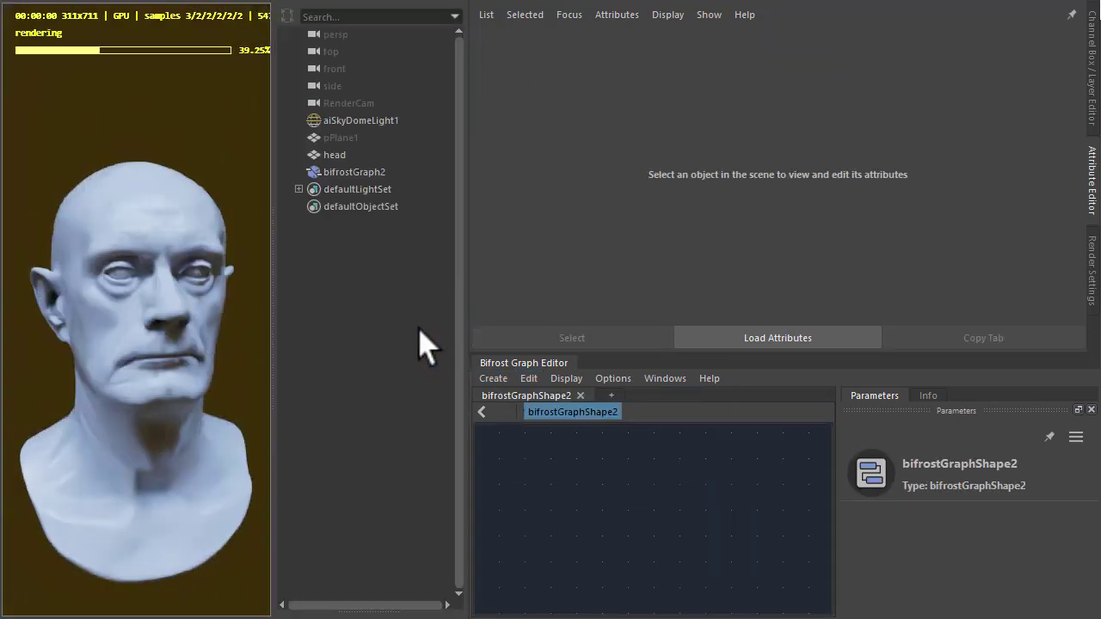
middle_click_drag(332, 155, 504, 496)
middle_click_drag(560, 474, 659, 450)
left_click(570, 501)
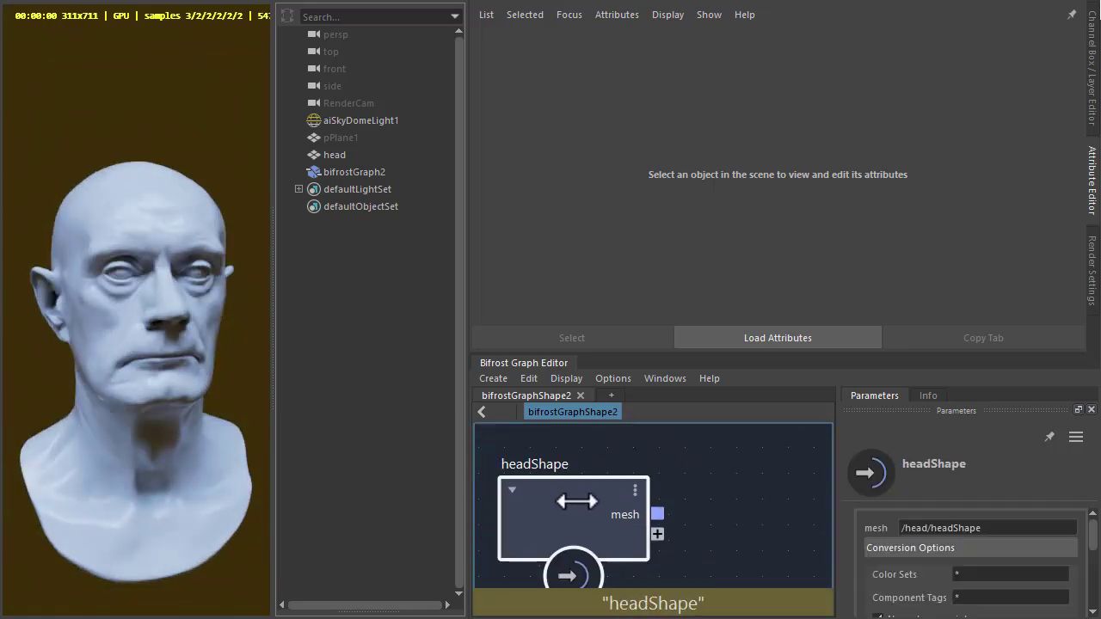
left_click(708, 482)
scroll(707, 482, "down", 2)
left_click(276, 207)
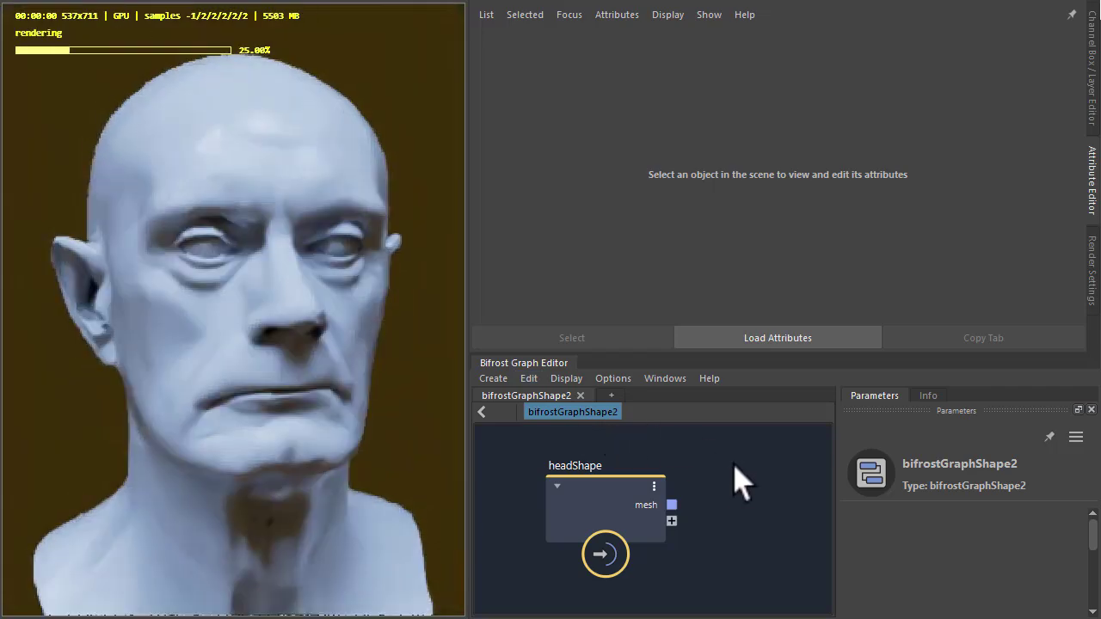
Add a scatter_points node and connect headShape's mesh to its geometry input.
key("Tab")
type("scatter")
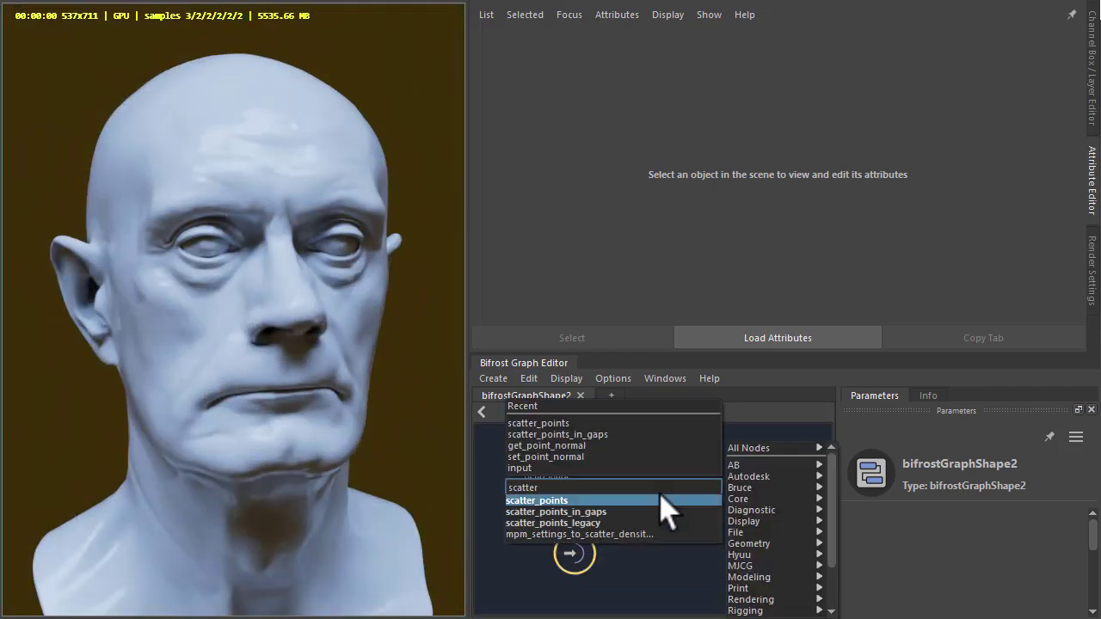
left_click(663, 505)
left_click_drag(574, 495, 547, 472)
left_click_drag(651, 535, 631, 521)
left_click(534, 495)
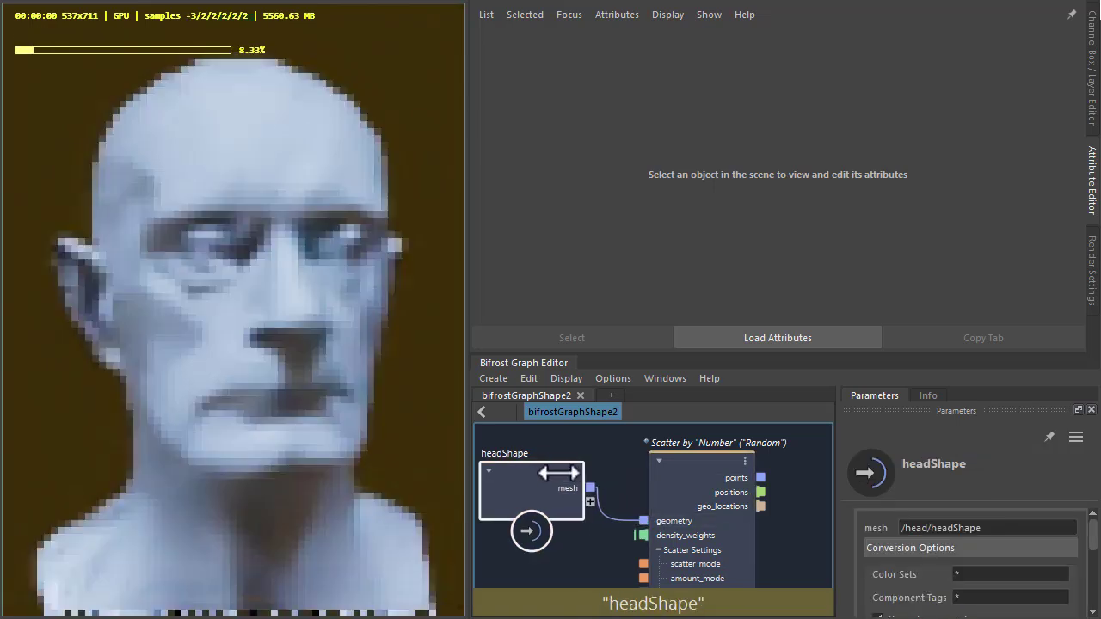
Review the scatter_points settings and arrange the headShape and scatter nodes.
left_click(662, 476)
left_click_drag(529, 499, 507, 503)
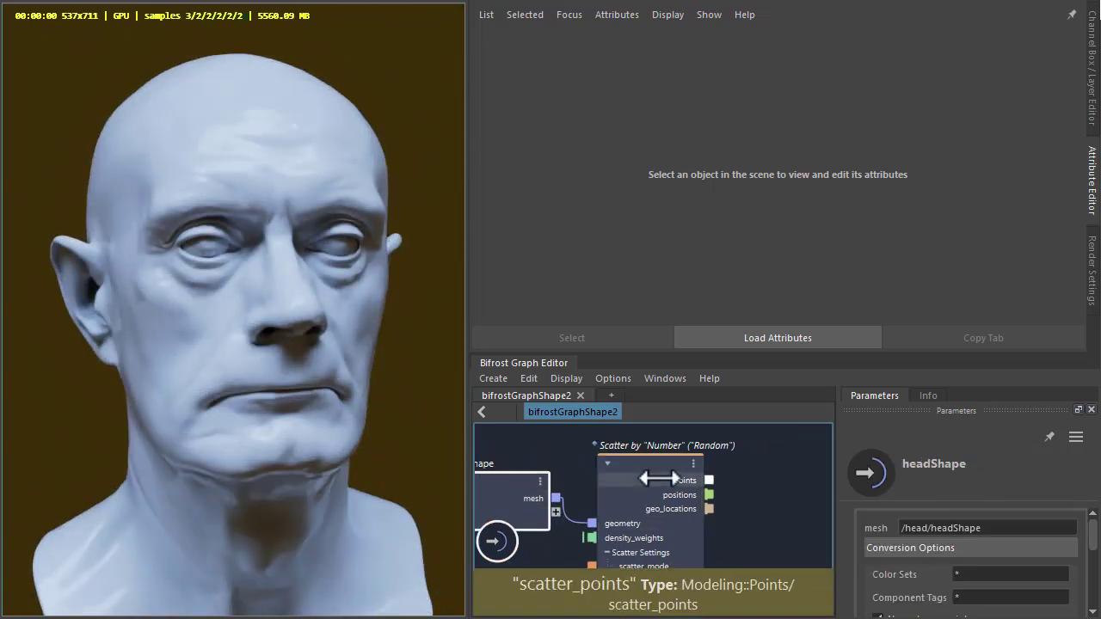
left_click_drag(653, 468, 635, 462)
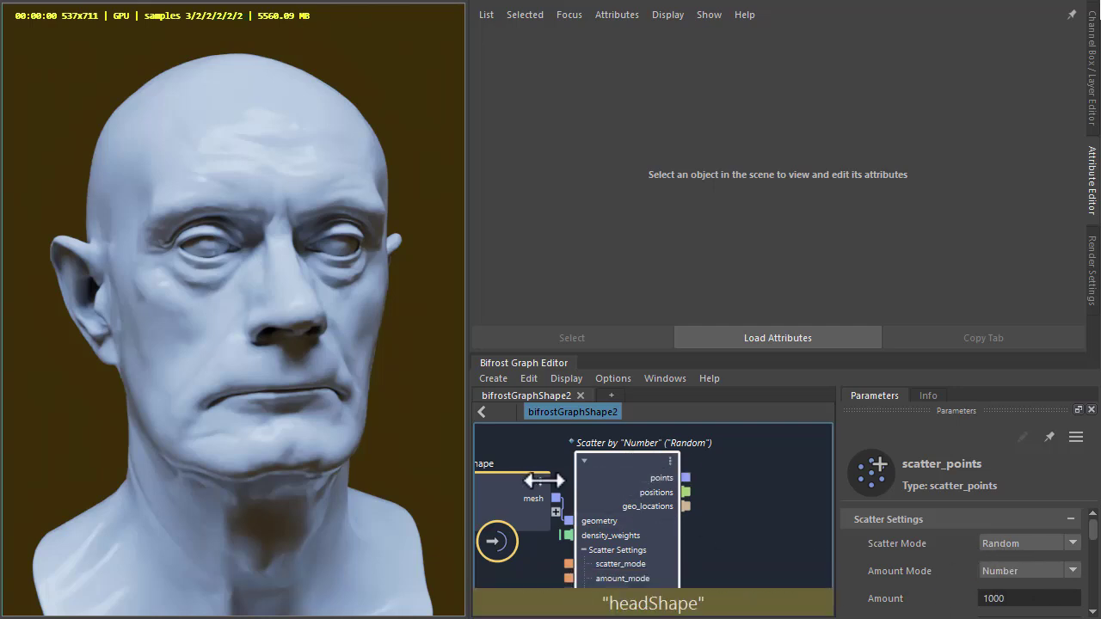
left_click_drag(516, 507, 496, 521)
left_click_drag(661, 477, 654, 477)
left_click(737, 459)
Search the Bifrost node list for set_point_shape.
key("Tab")
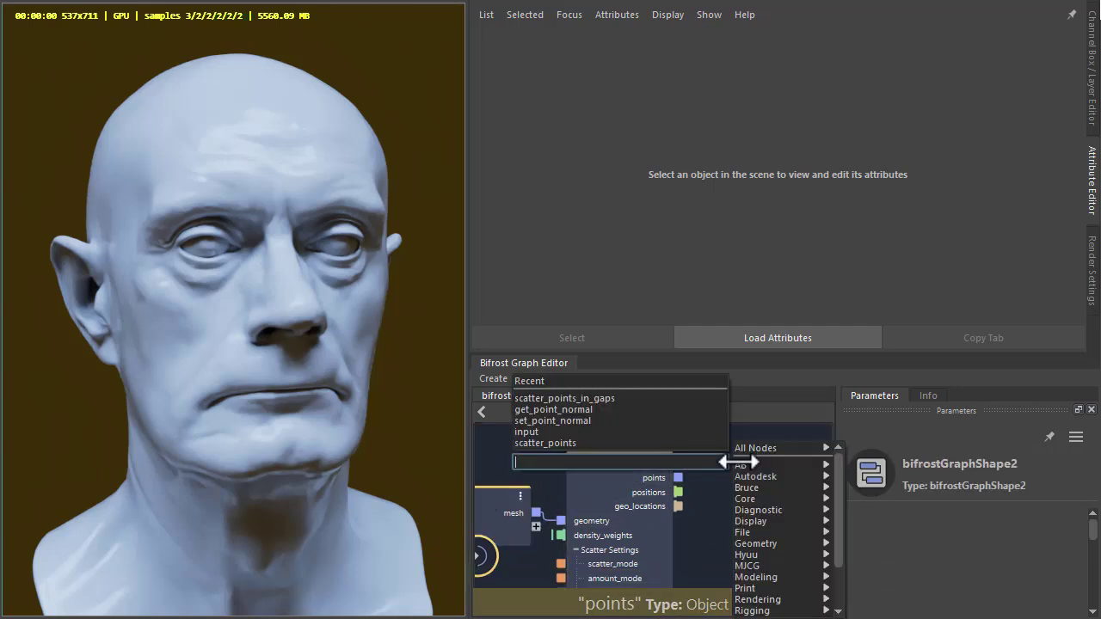
type("sen")
key("BackSpace")
type("t")
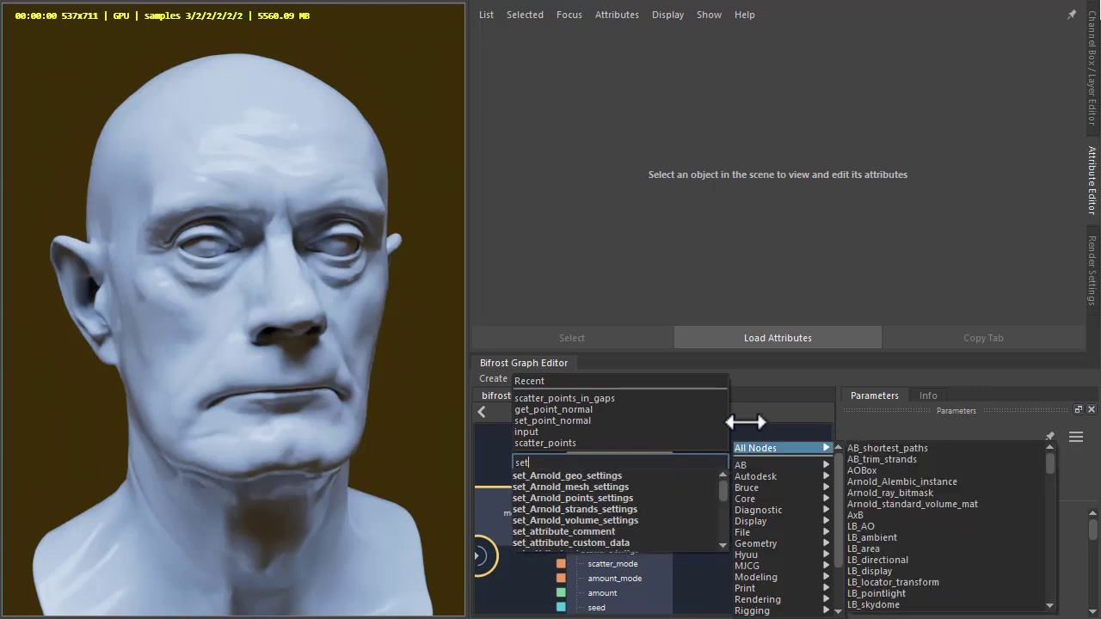
type("_point")
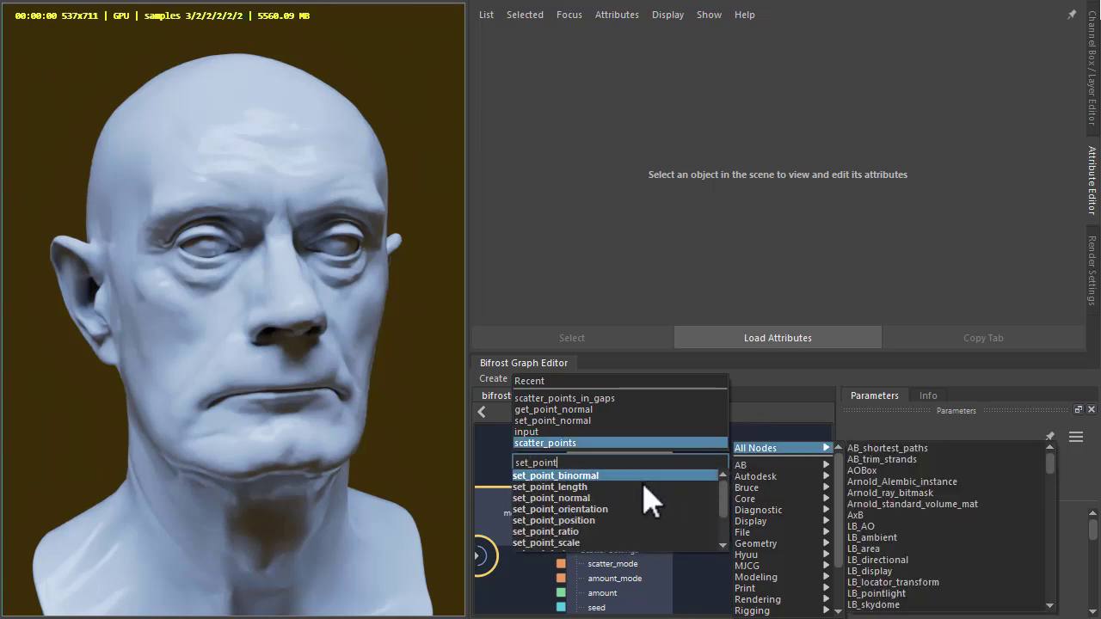
scroll(730, 504, "down", 2)
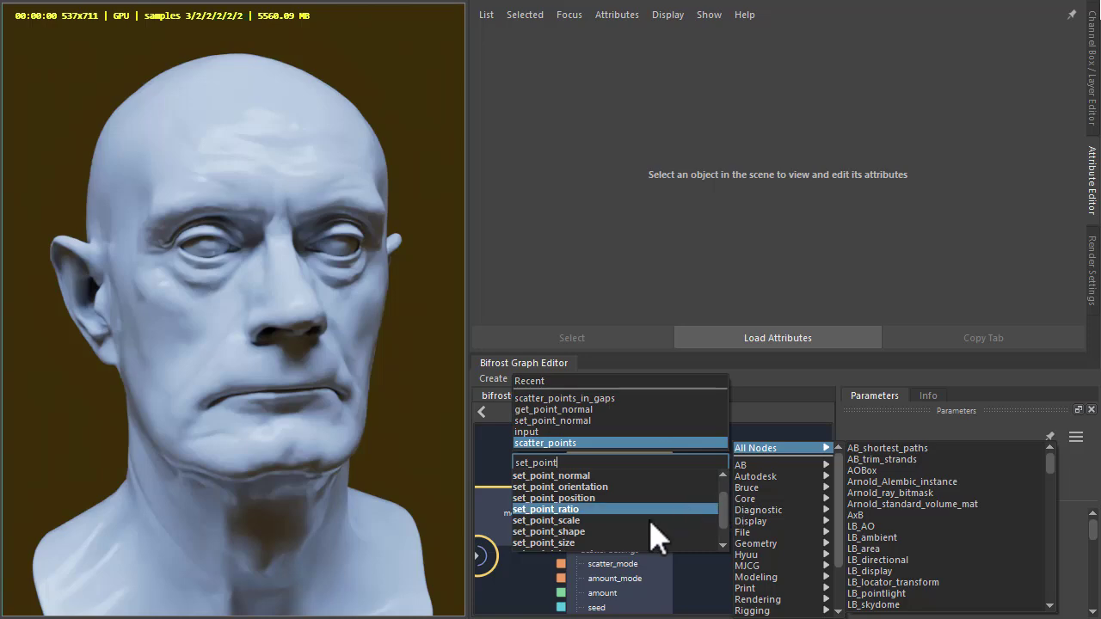
Add a set_point_shape node after scatter_points with Shape Quad and Default Size 30.
key("Return")
left_click_drag(663, 482, 688, 485)
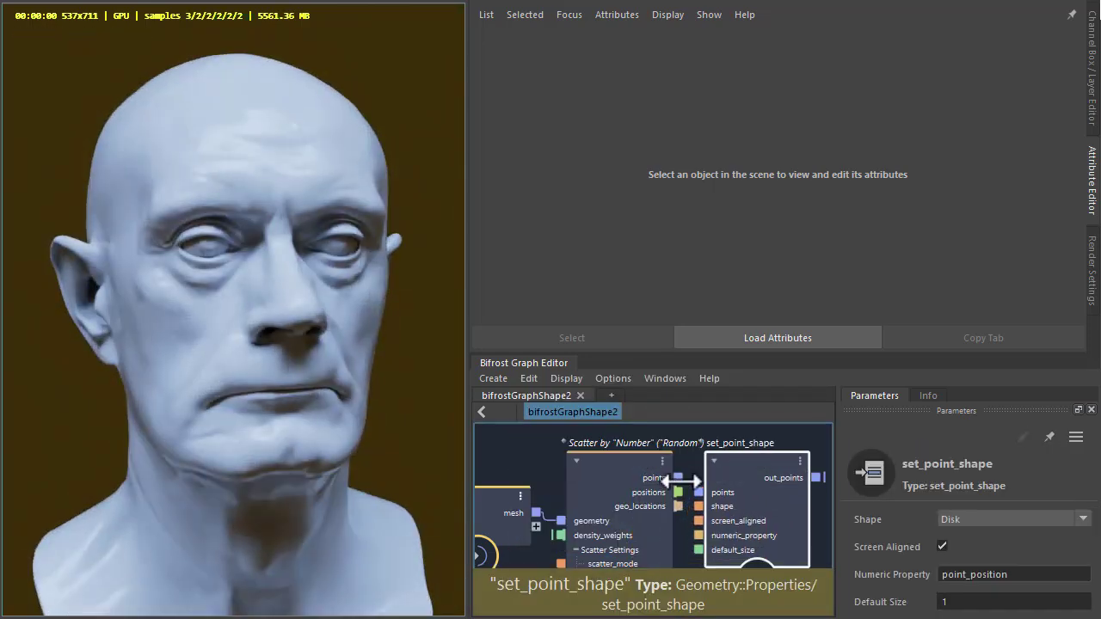
left_click(956, 521)
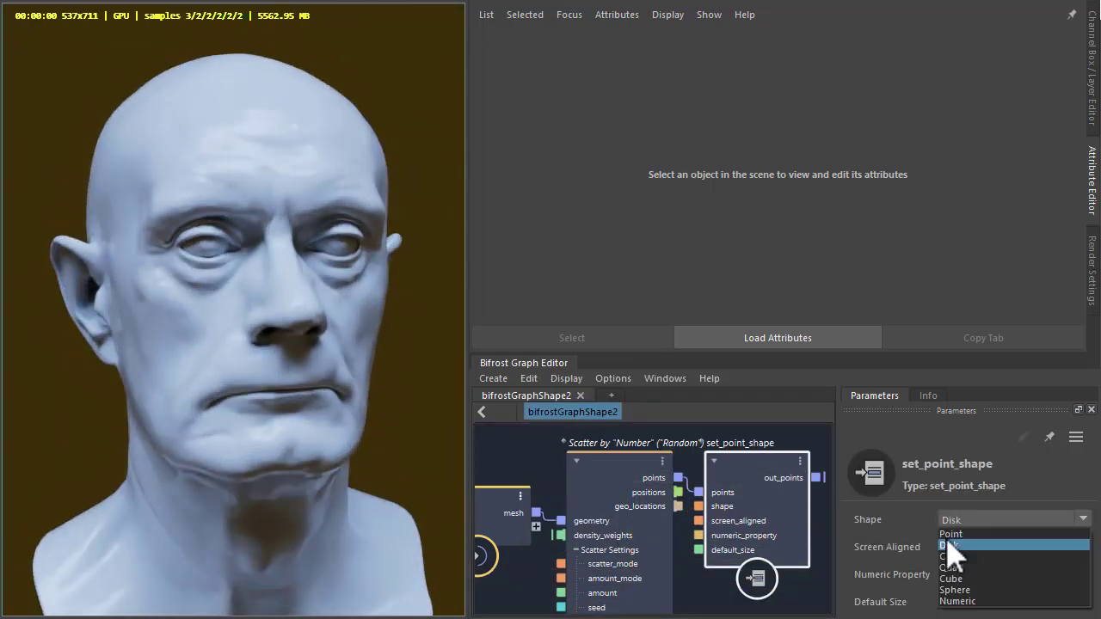
left_click(978, 567)
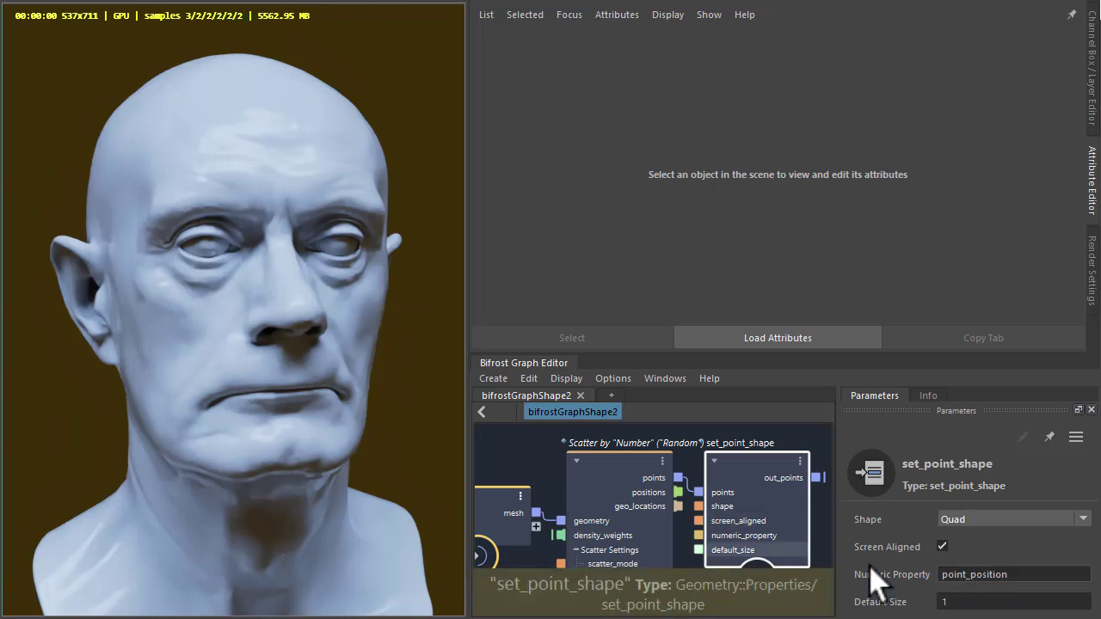
left_click(946, 602)
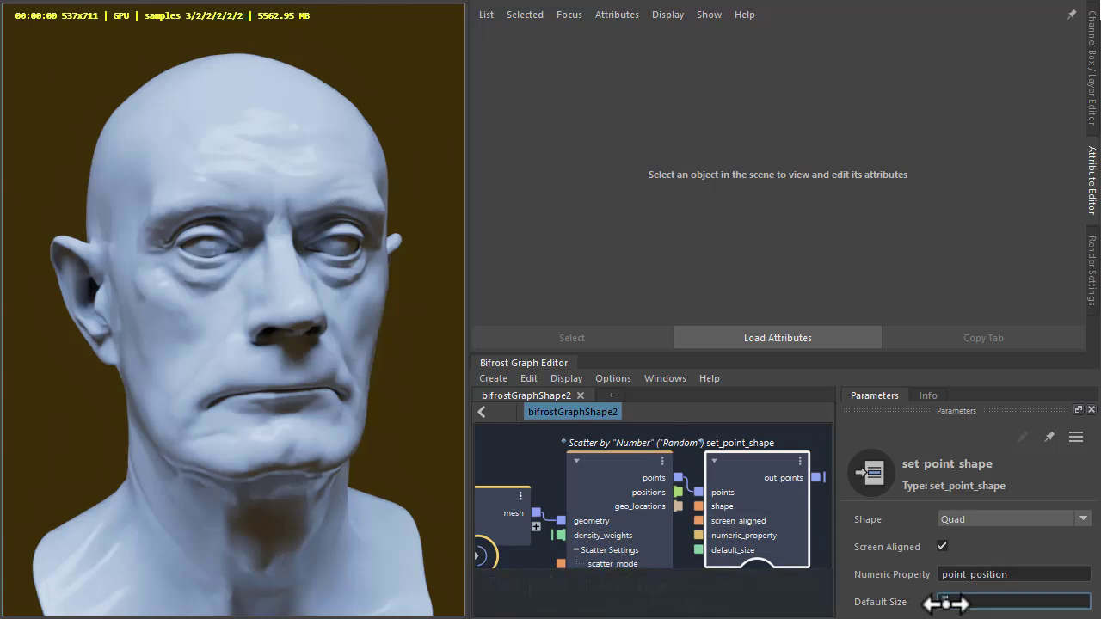
Wire set_point_shape's out_points into the Bifrost graph output node.
left_click(730, 442)
middle_click_drag(730, 442, 560, 447)
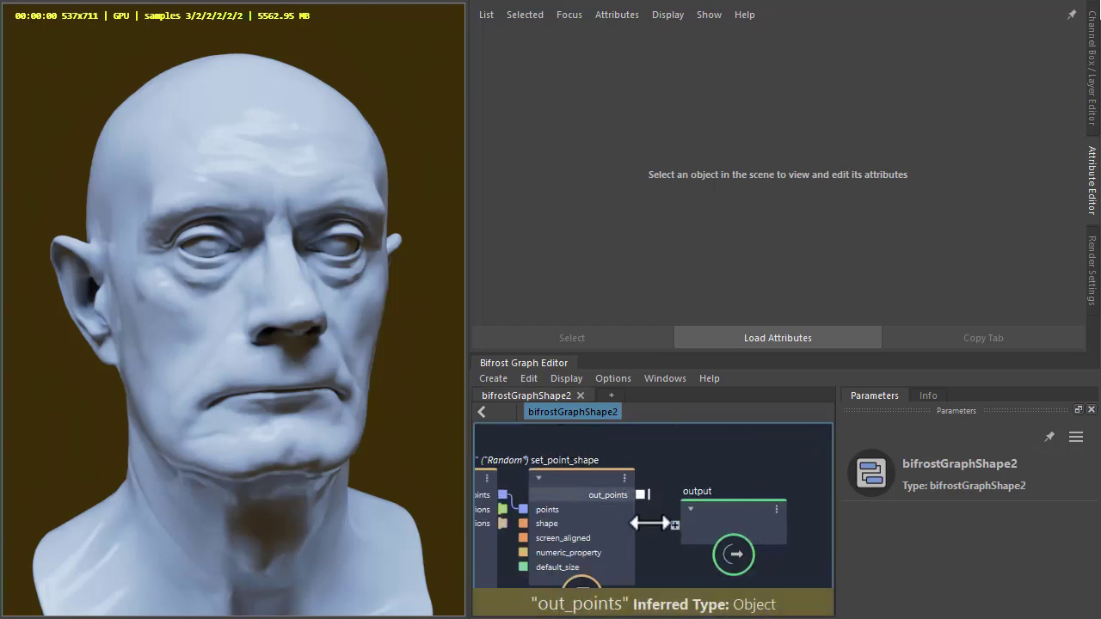
left_click_drag(646, 494, 675, 527)
left_click_drag(662, 449, 661, 449)
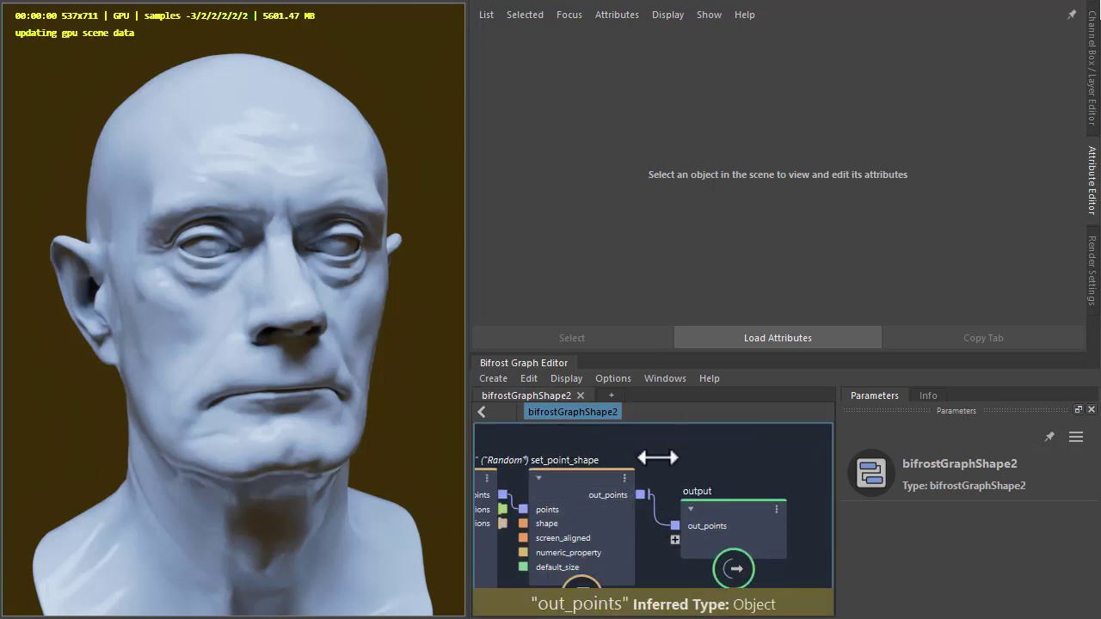
middle_click_drag(662, 449, 735, 452)
Tidy the node layout and review the set_point_shape settings.
scroll(653, 484, "down", 2)
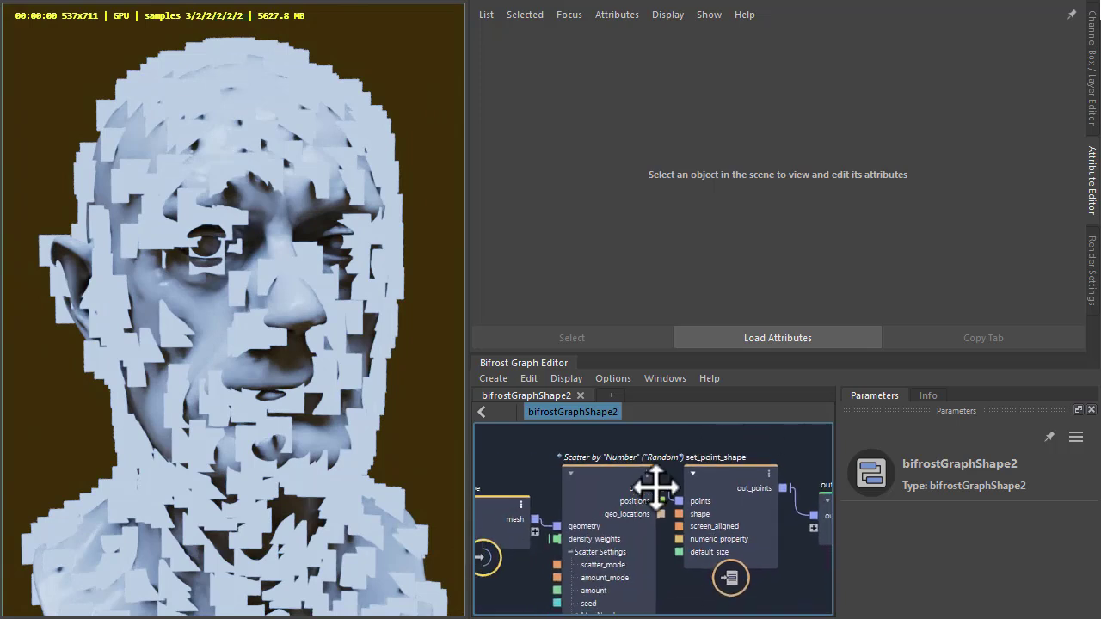
scroll(608, 442, "down", 2)
left_click(540, 465)
left_click_drag(540, 469, 529, 467)
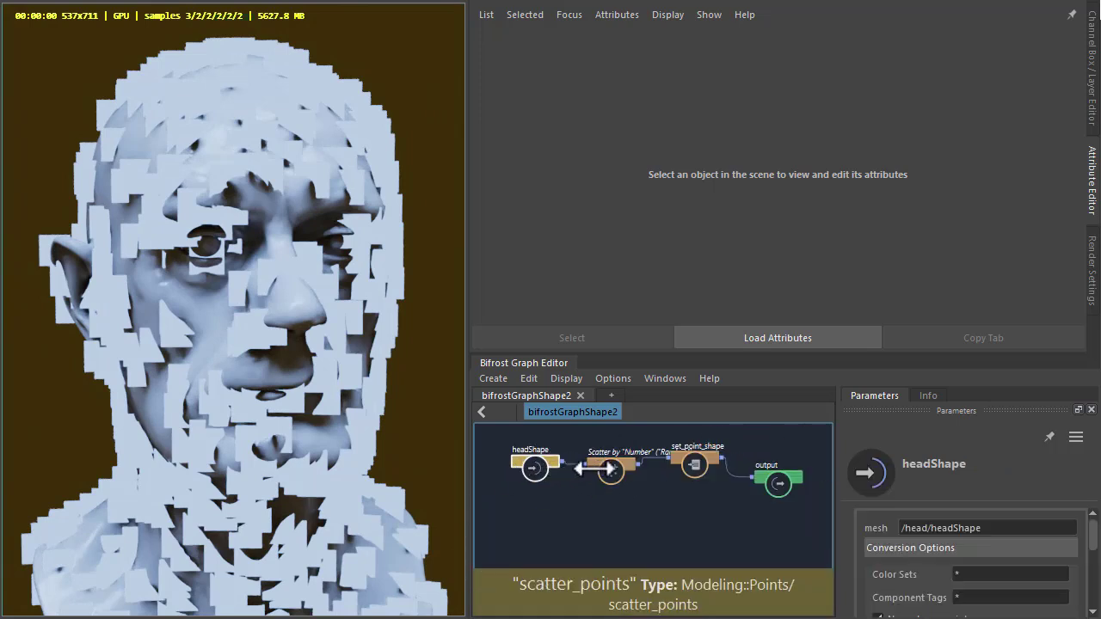
left_click_drag(611, 470, 605, 483)
left_click_drag(696, 463, 695, 462)
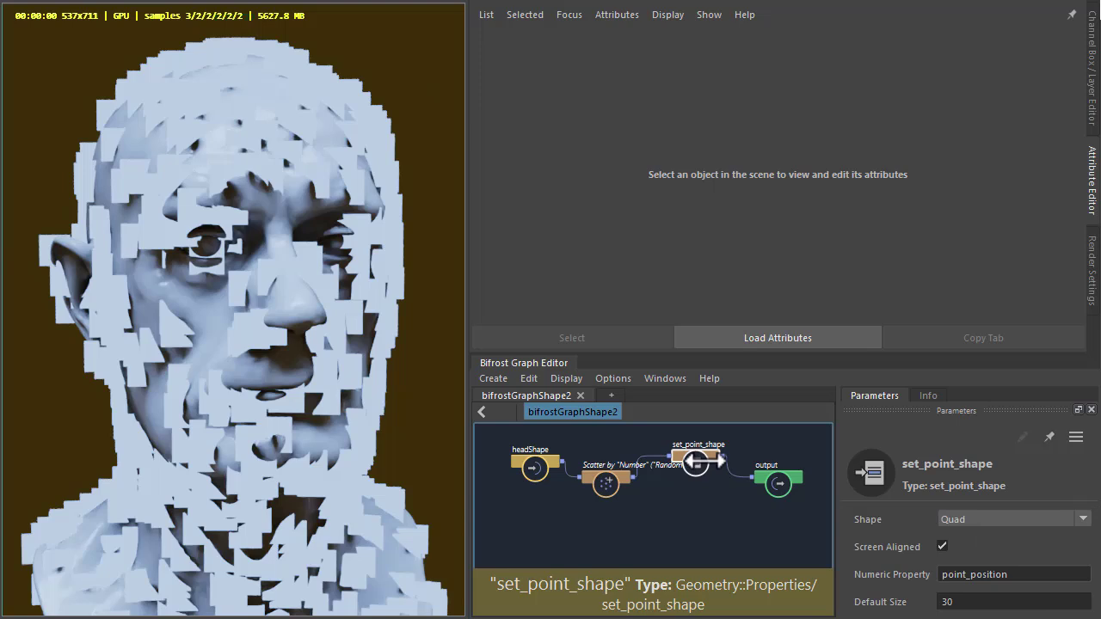
left_click(550, 442)
Open the Node Editor with the 'nod' command search and dock it beside the Bifrost graph.
key("ctrl+f")
type("nod")
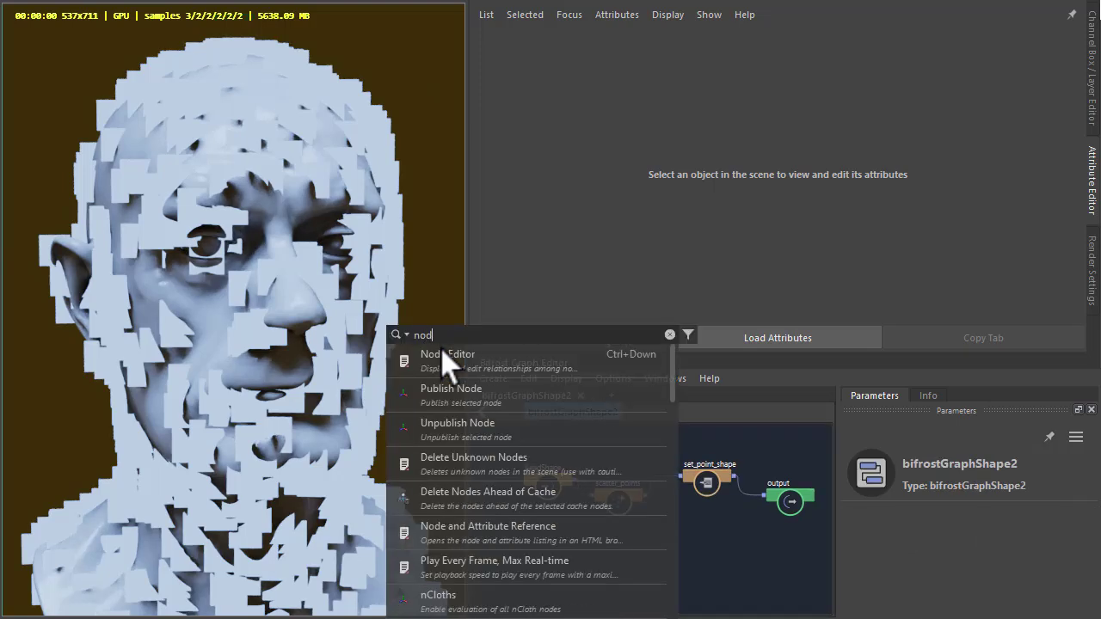
left_click(446, 356)
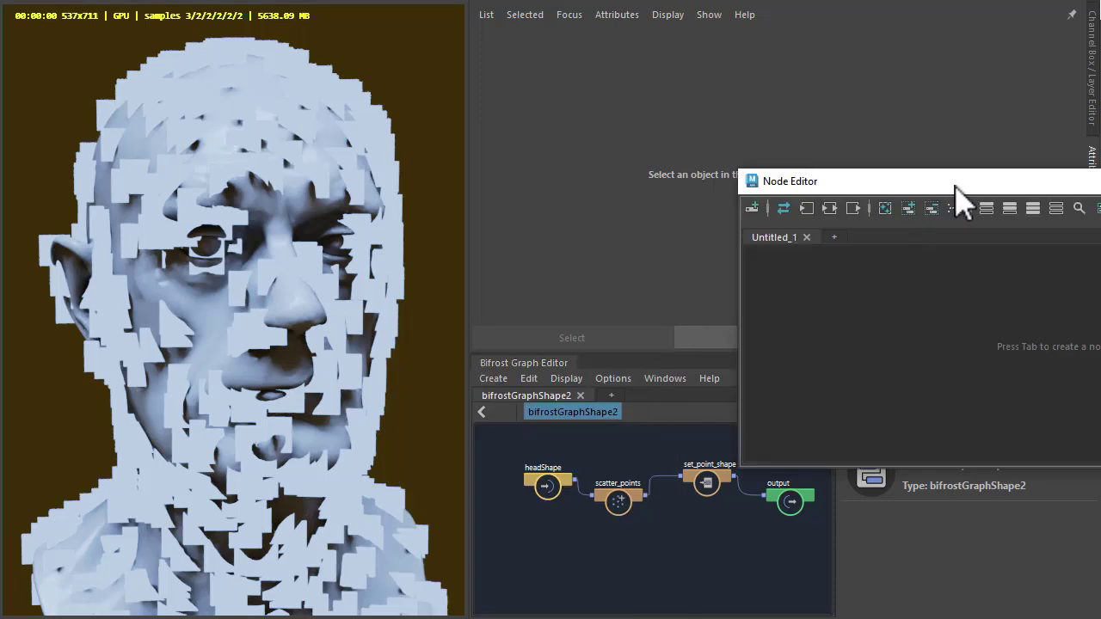
left_click_drag(955, 184, 647, 372)
Create an aiStandardSurface named paint_stroke_standard_surface and graph only that material.
key("Tab")
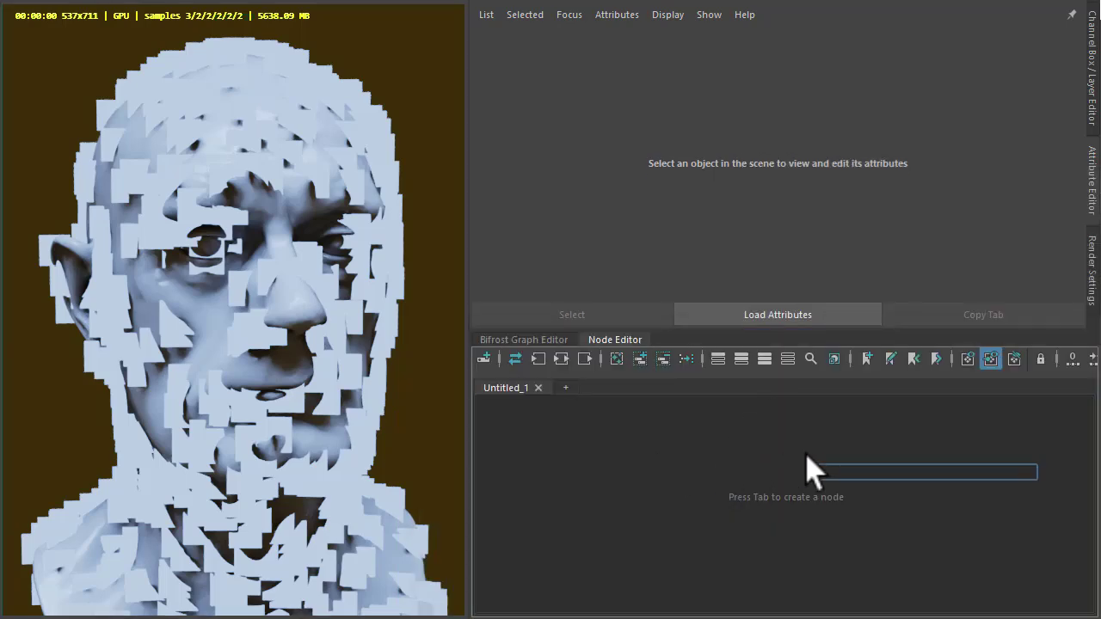
type("standard")
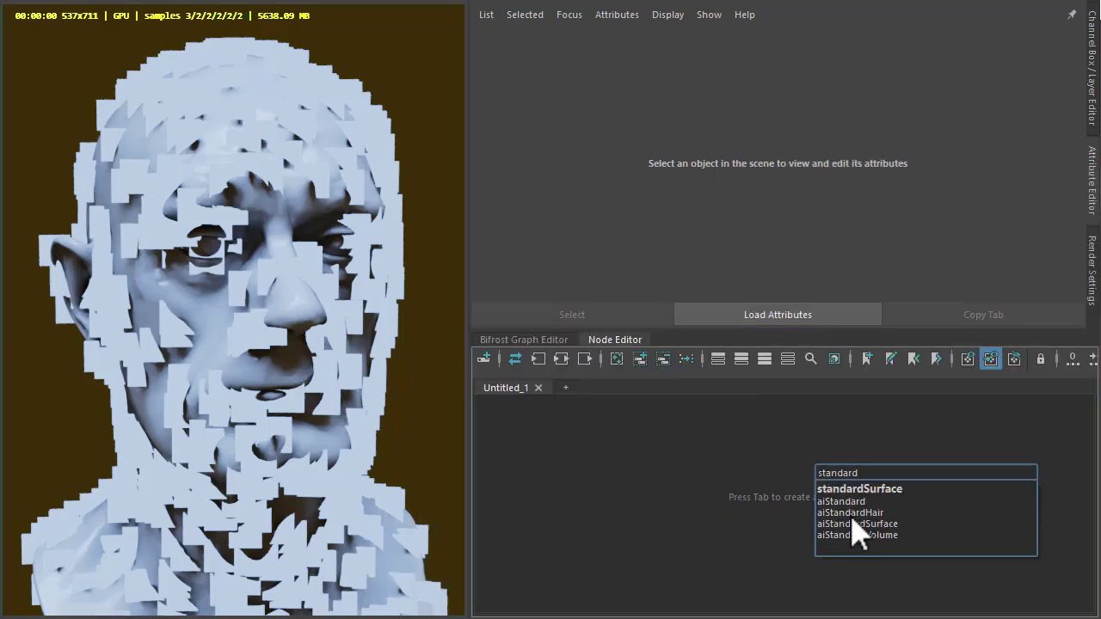
left_click(857, 526)
double_click(865, 473)
type("p")
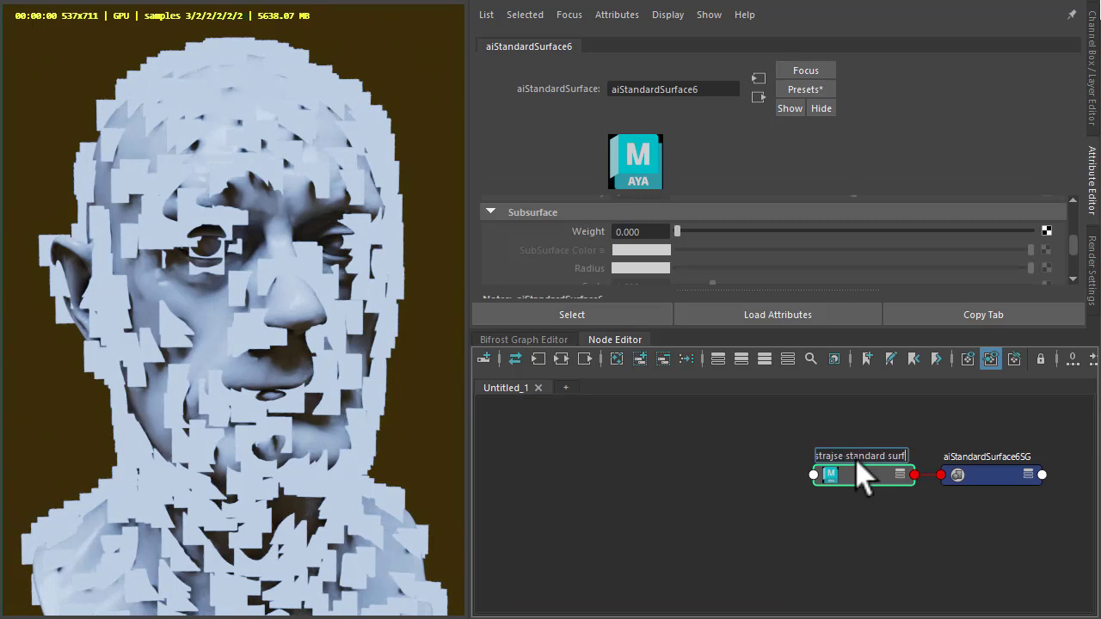
key("Return")
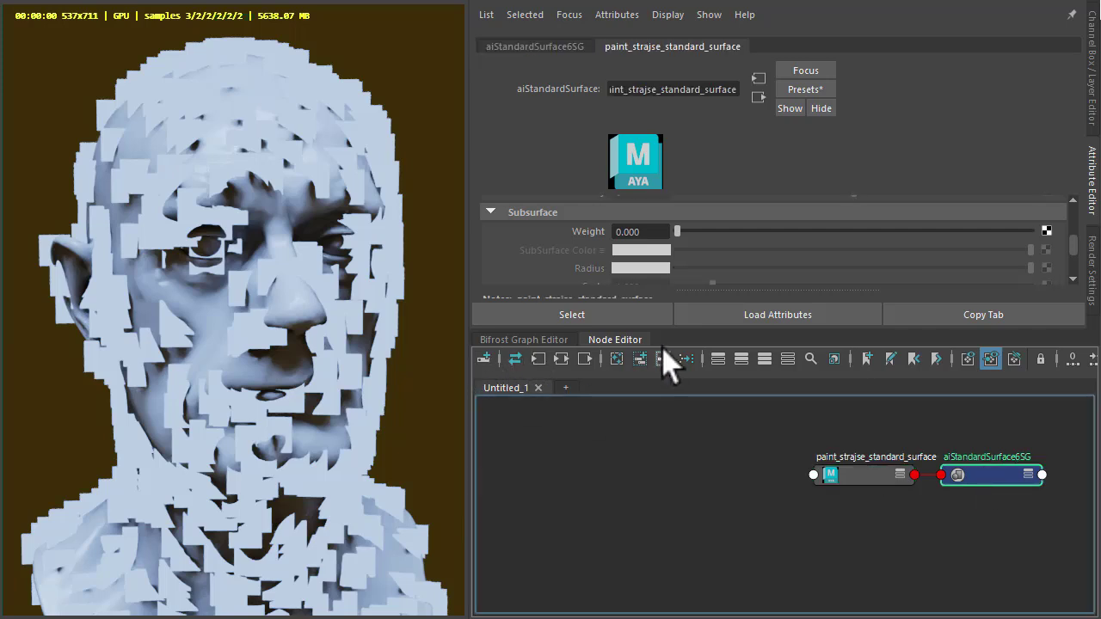
left_click(663, 359)
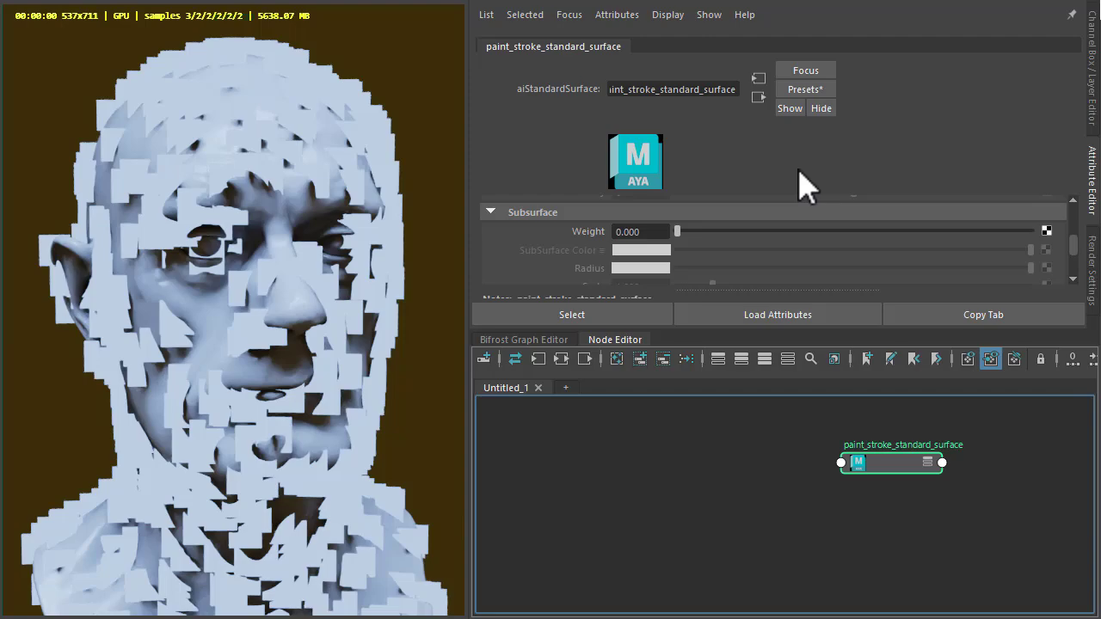
key("alt+Tab")
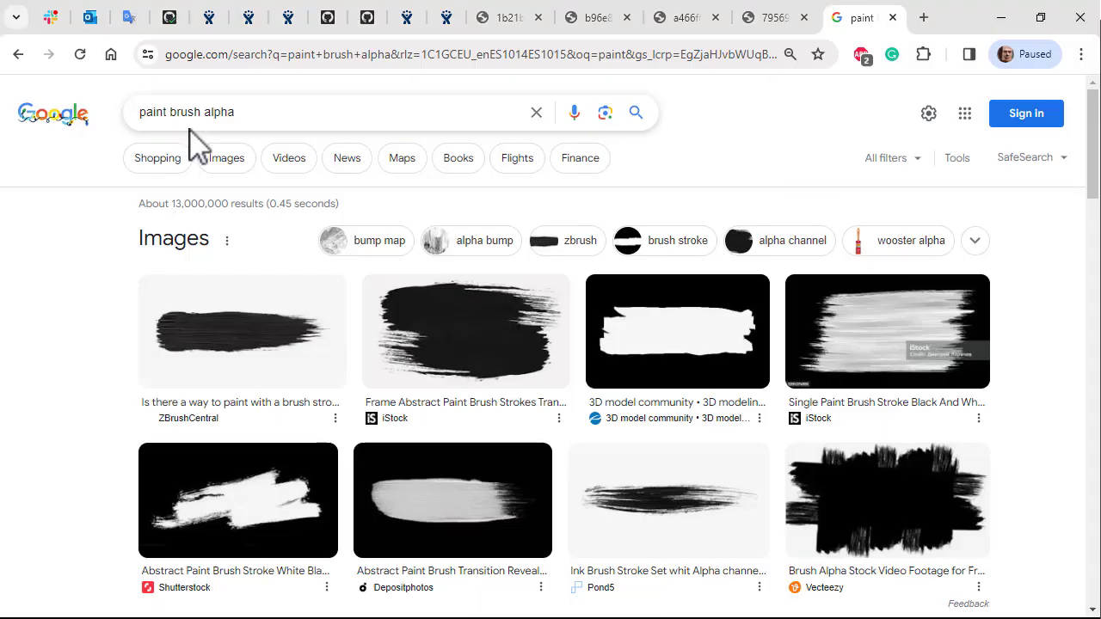
triple_click(283, 112)
left_click(288, 113)
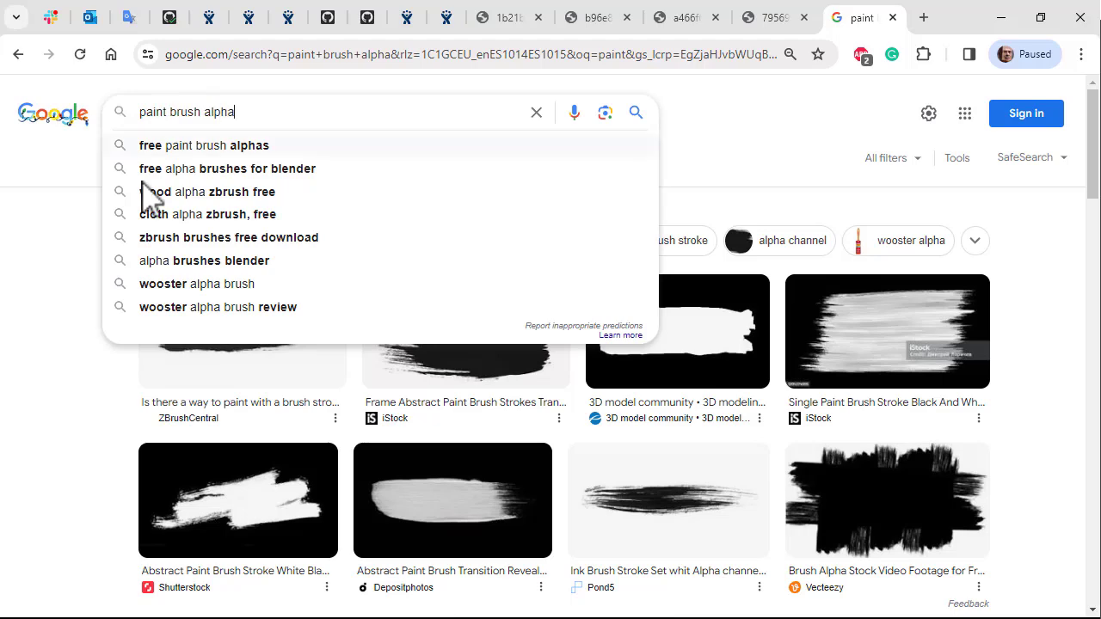
left_click(69, 299)
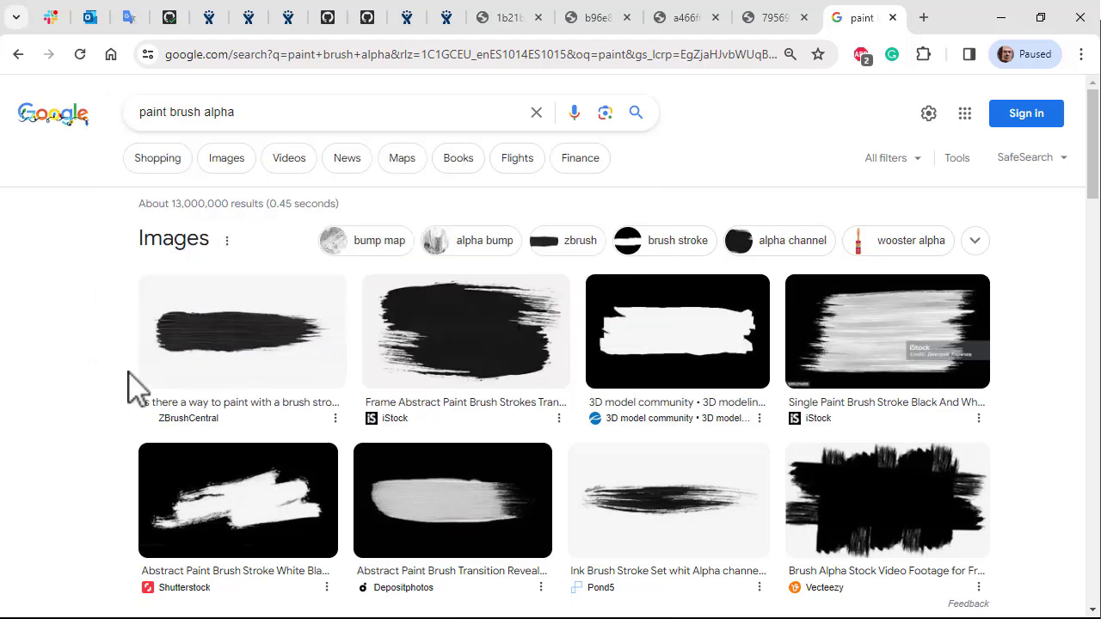
scroll(120, 374, "down", 3)
scroll(120, 374, "up", 3)
scroll(120, 374, "down", 3)
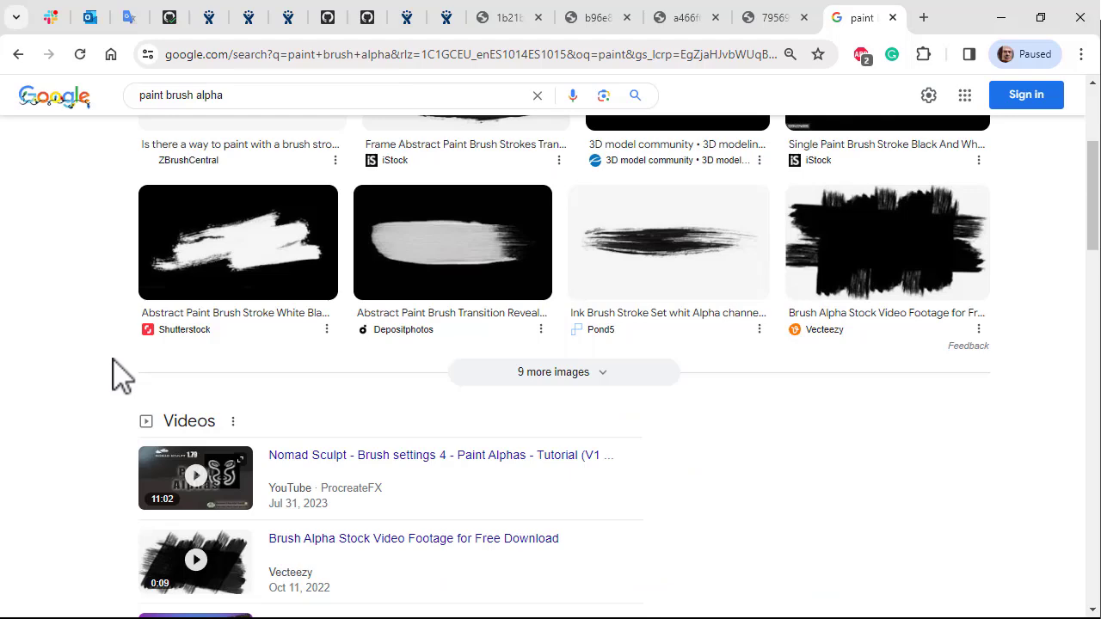
scroll(120, 374, "down", 2)
scroll(120, 374, "up", 5)
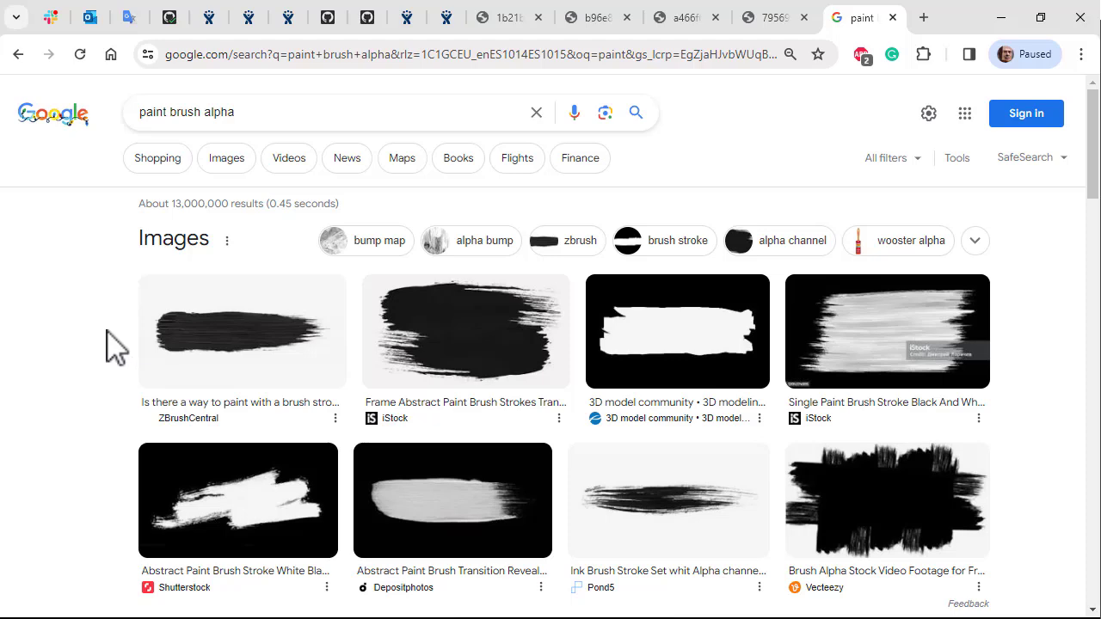
key("alt+Tab")
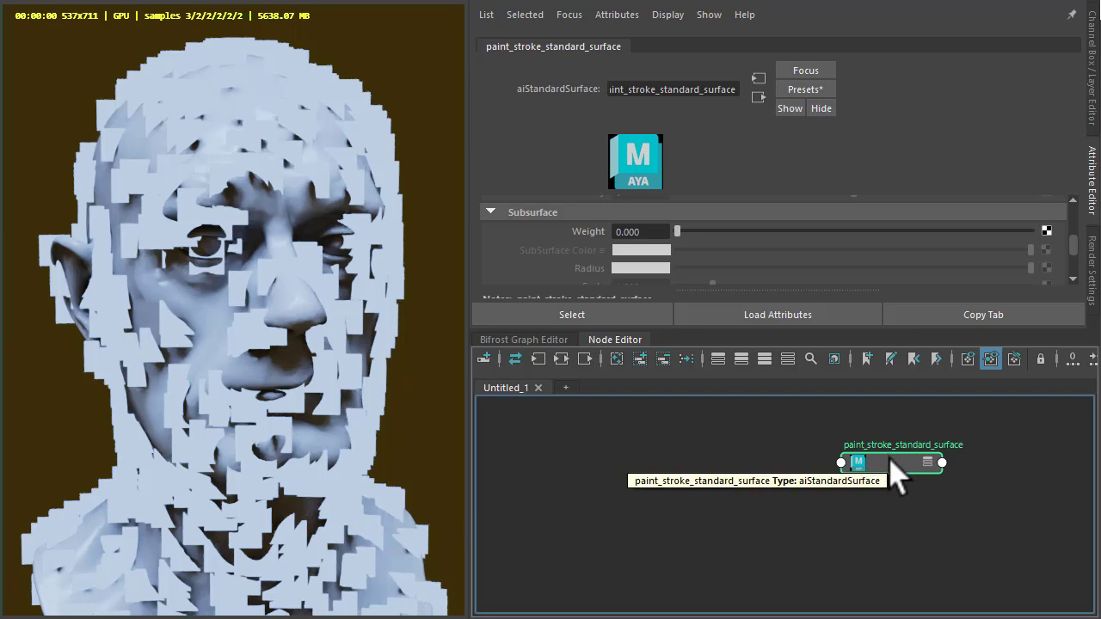
Create an aiImage1 node left of the material and expand its attributes.
left_click(719, 430)
key("Tab")
type("imag")
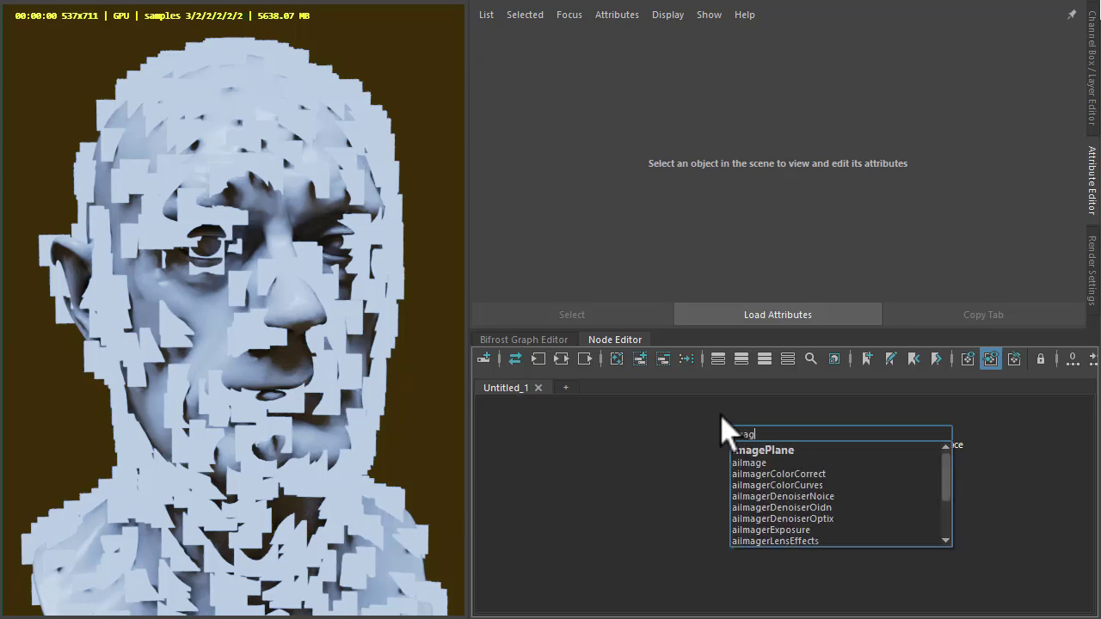
left_click(748, 463)
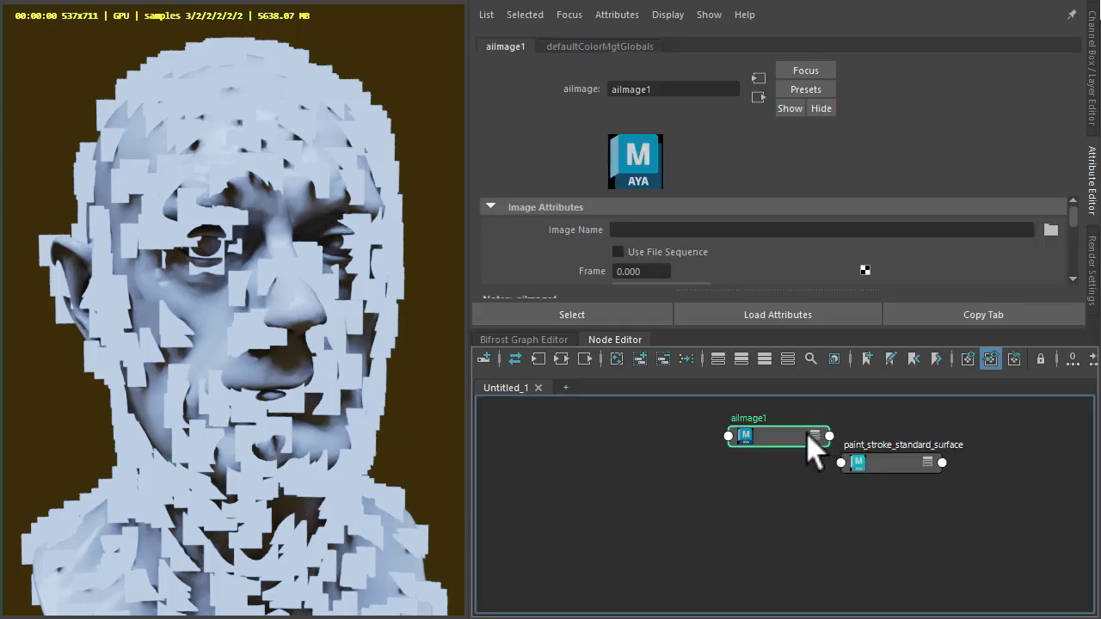
left_click_drag(806, 432, 732, 430)
left_click(723, 425)
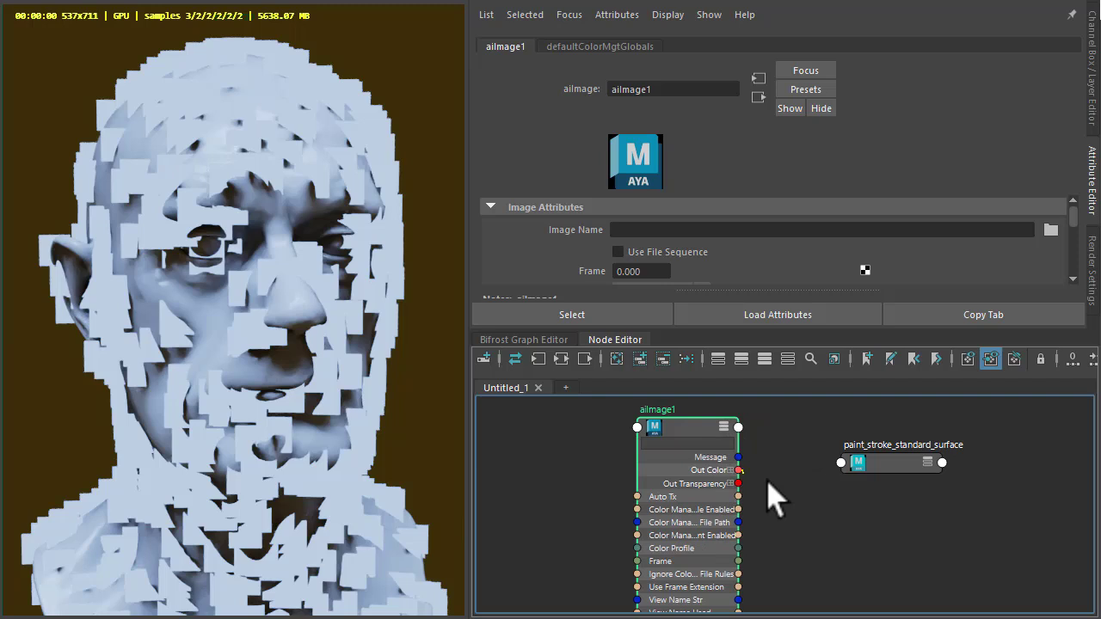
Connect aiImage1's Out Color to the material's opacity and load Paint_stroke.png.
left_click_drag(738, 470, 853, 470)
left_click(873, 473)
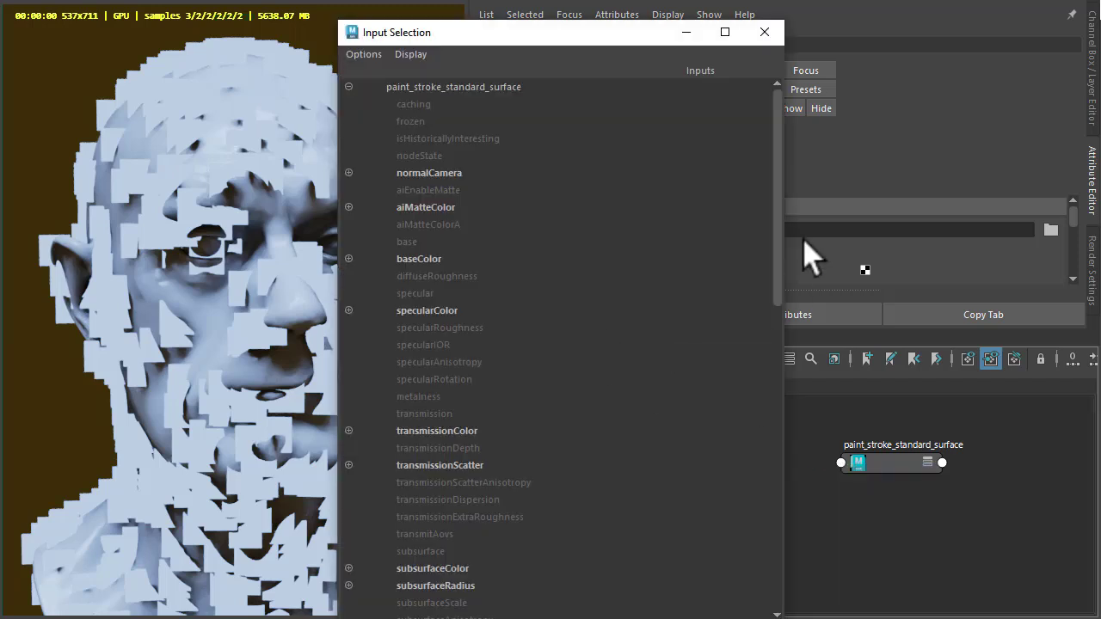
scroll(776, 378, "down", 10)
left_click_drag(772, 376, 772, 425)
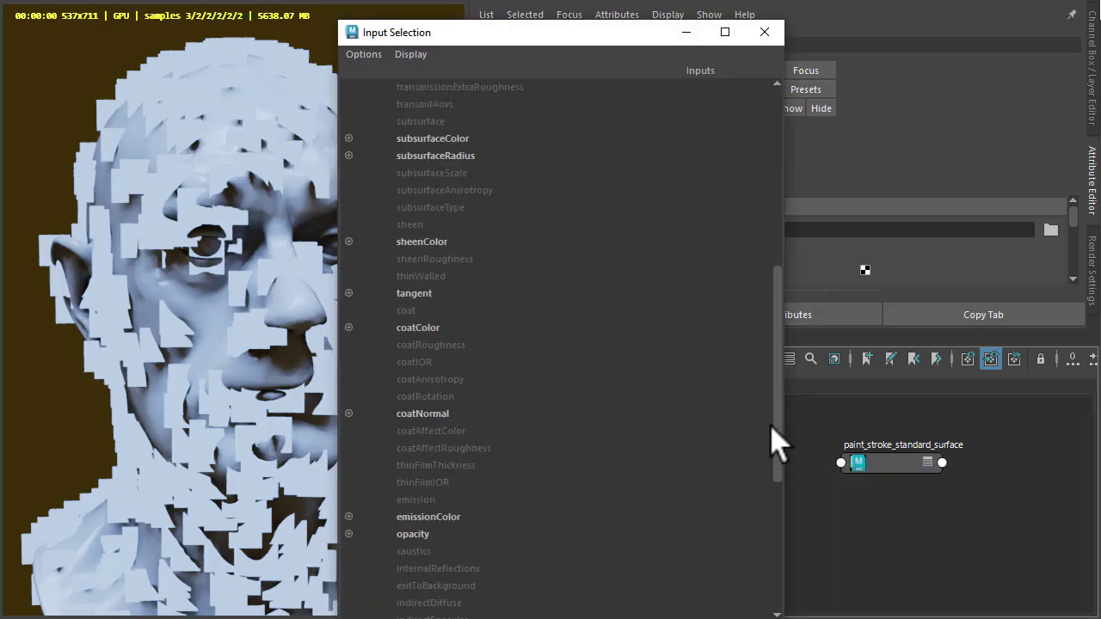
left_click(420, 534)
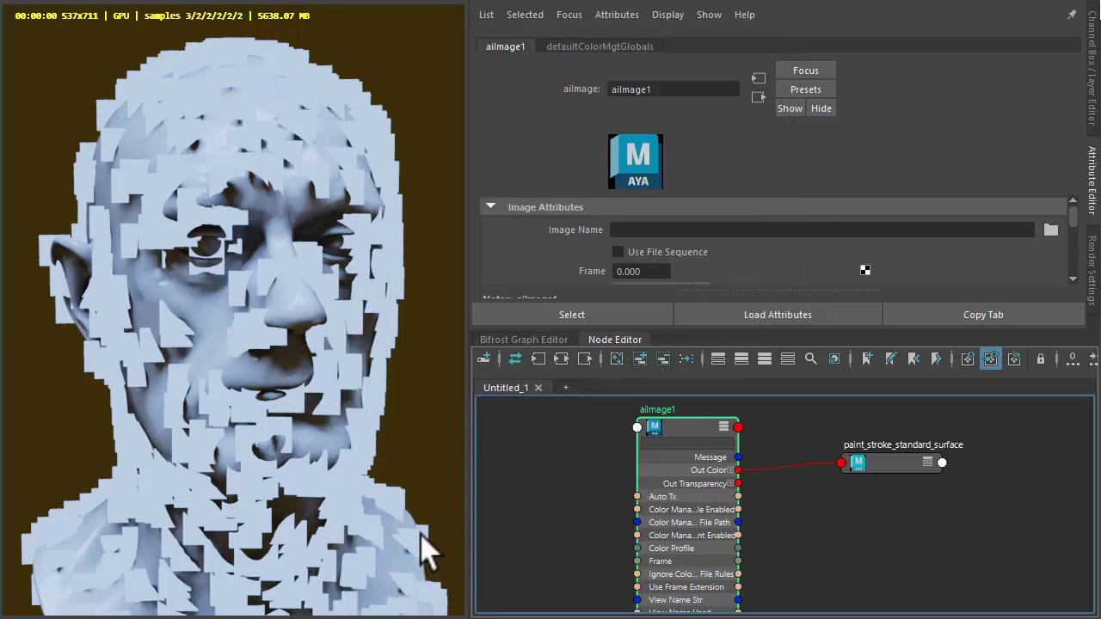
left_click(1050, 229)
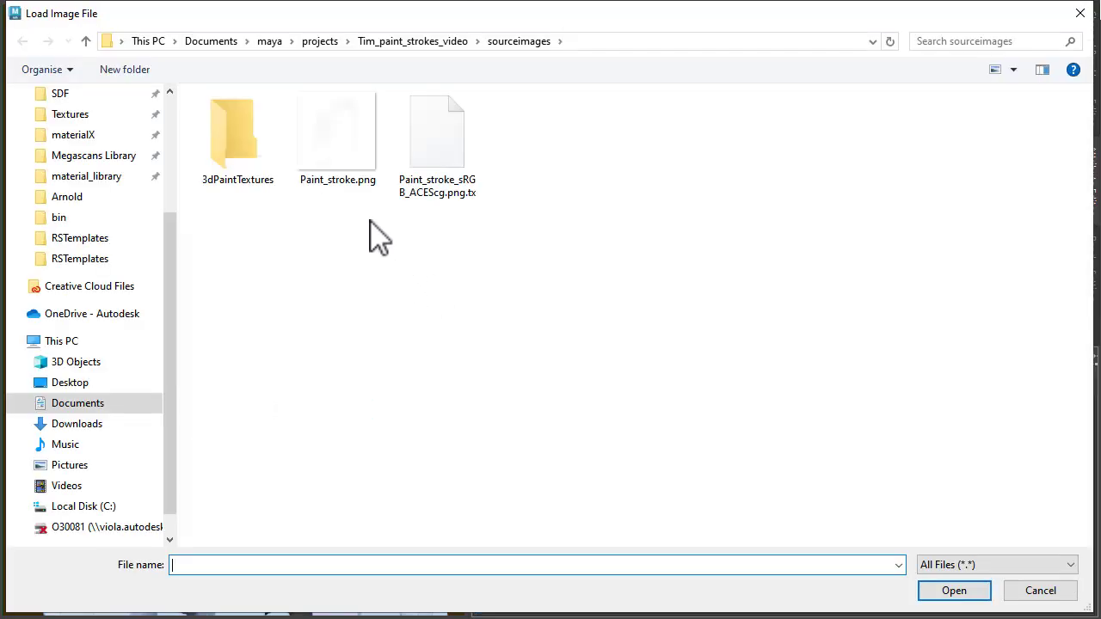
double_click(342, 155)
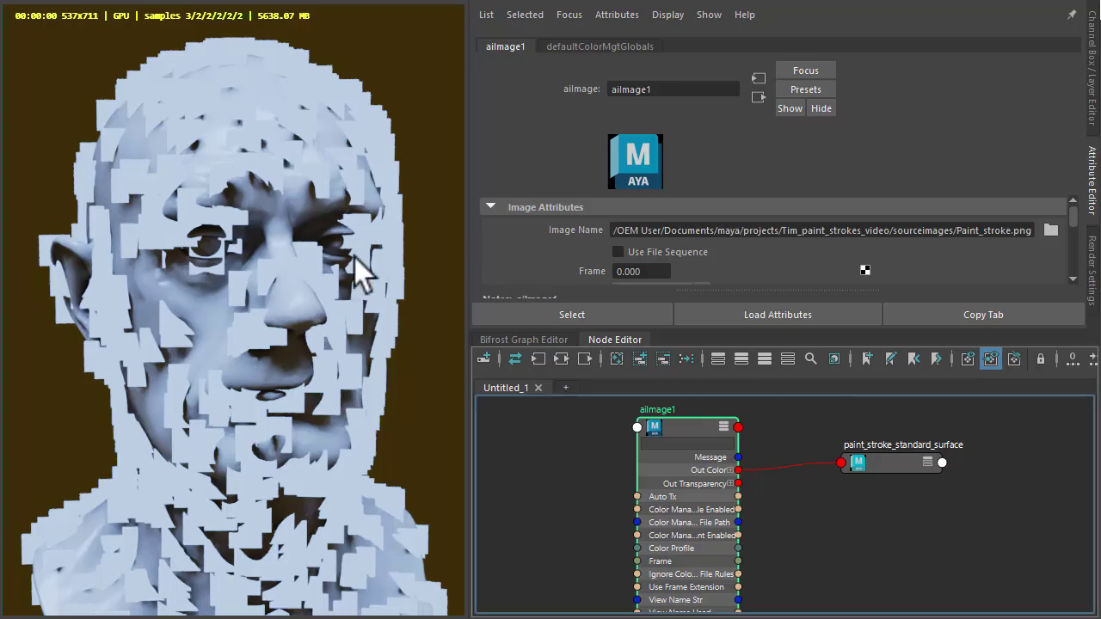
Assign paint_stroke_standard_surface to the selected head geometry, then deselect everything.
left_click(239, 277)
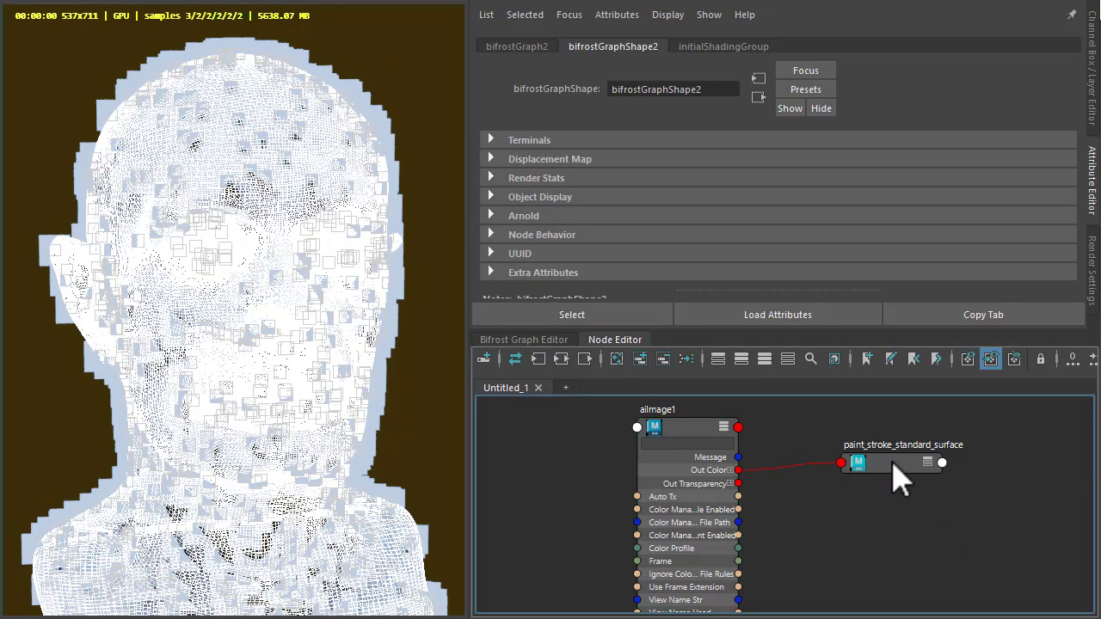
right_click_drag(897, 472, 869, 254)
left_click(826, 443)
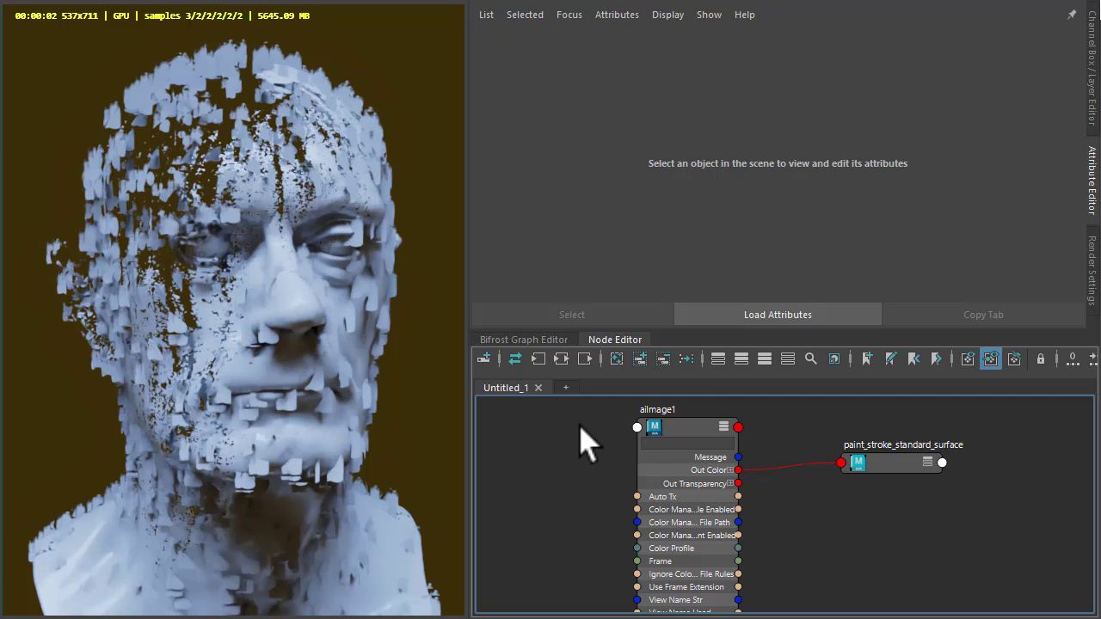
Set scatter_points Amount to 9000 and turn off Screen Aligned on set_point_shape.
left_click(545, 342)
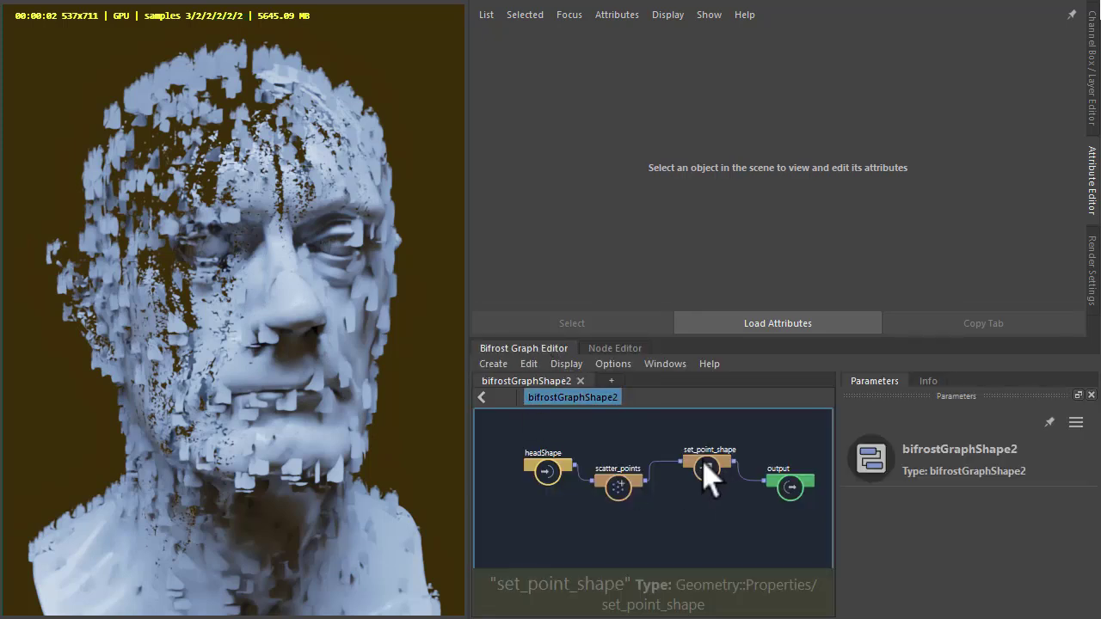
left_click(615, 490)
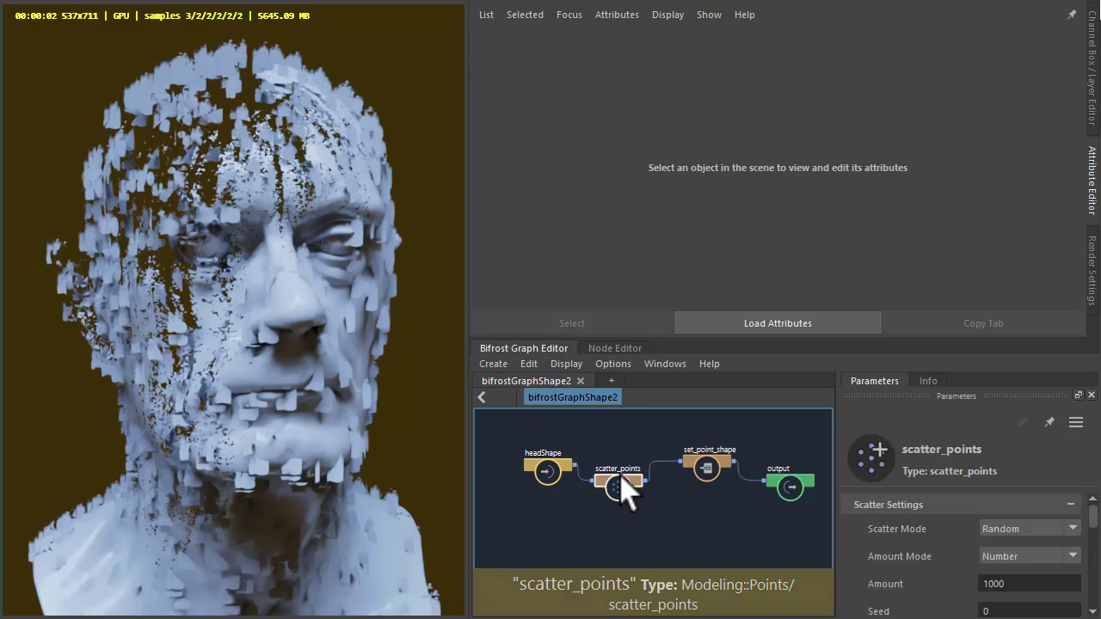
left_click(1014, 584)
type("9")
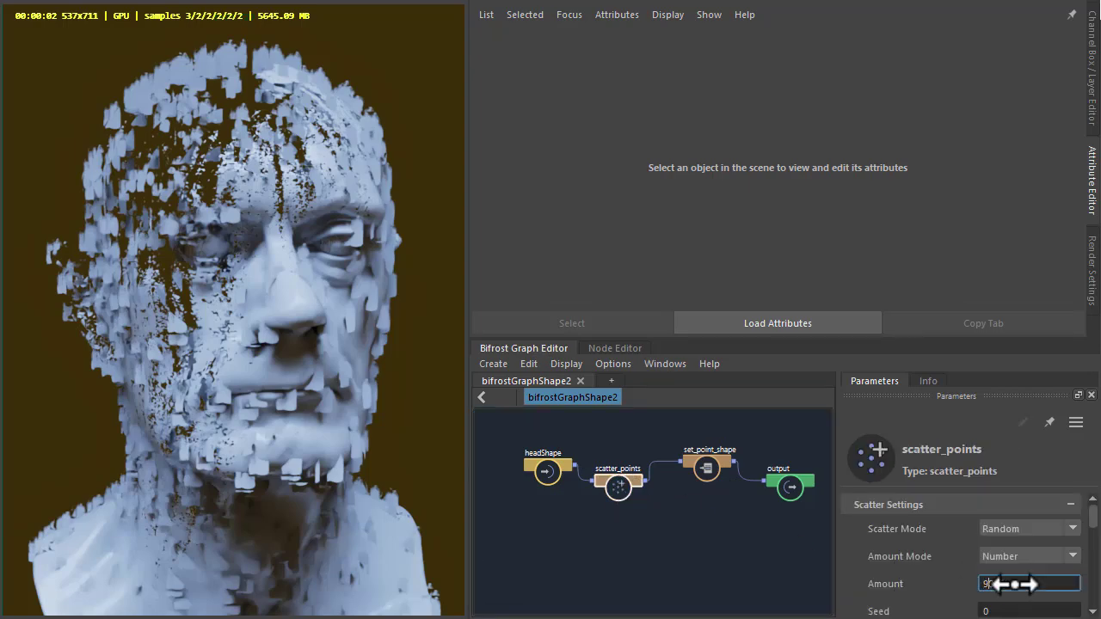
type("000")
key("Tab")
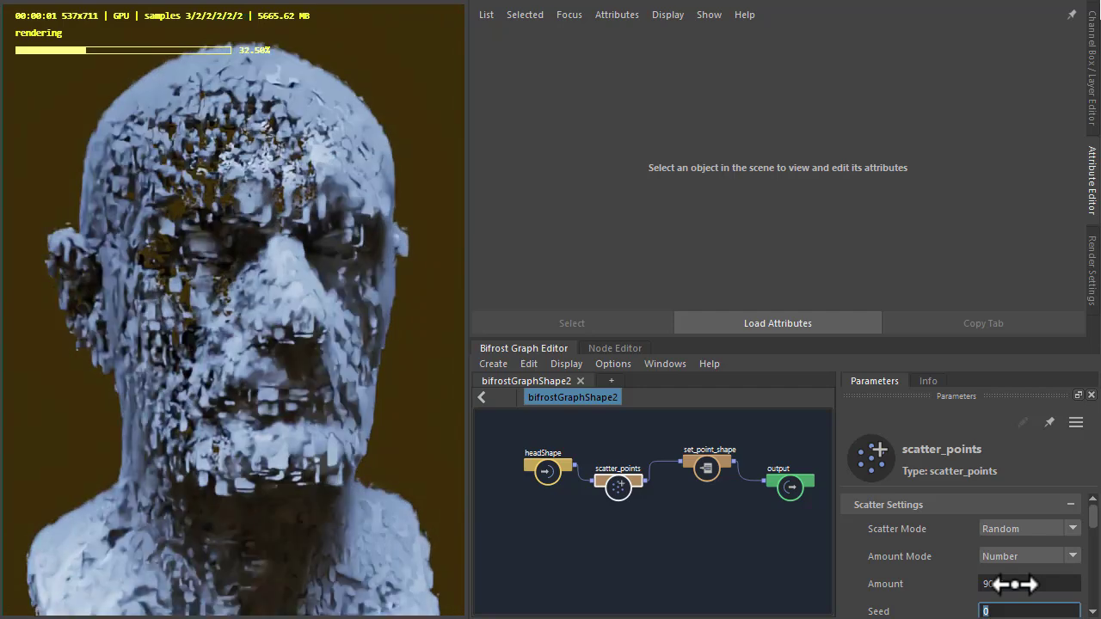
left_click(710, 464)
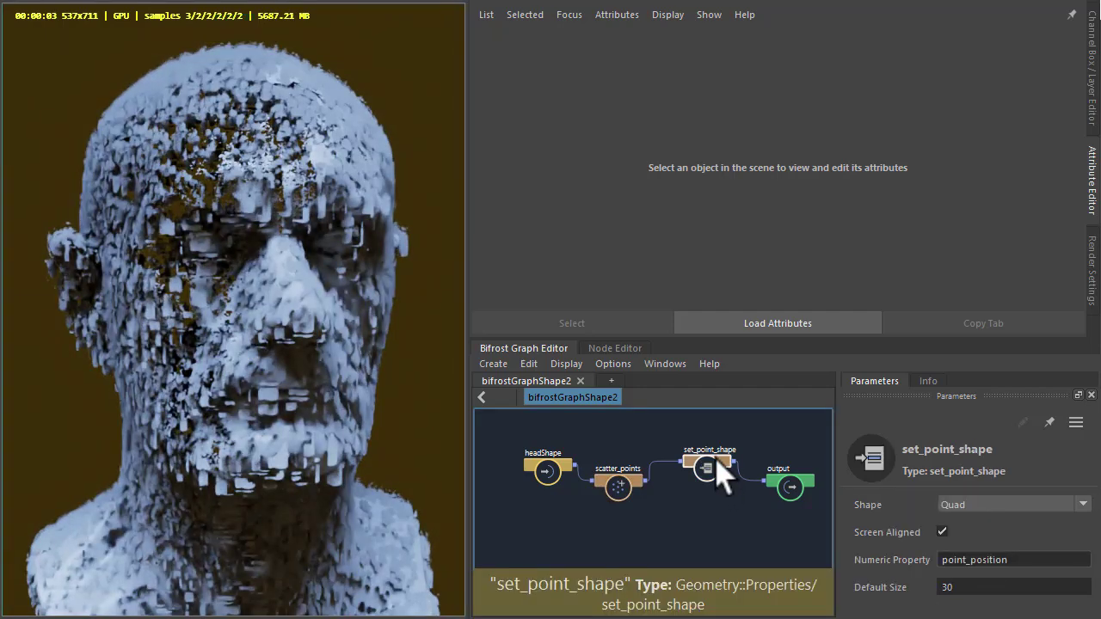
left_click(943, 531)
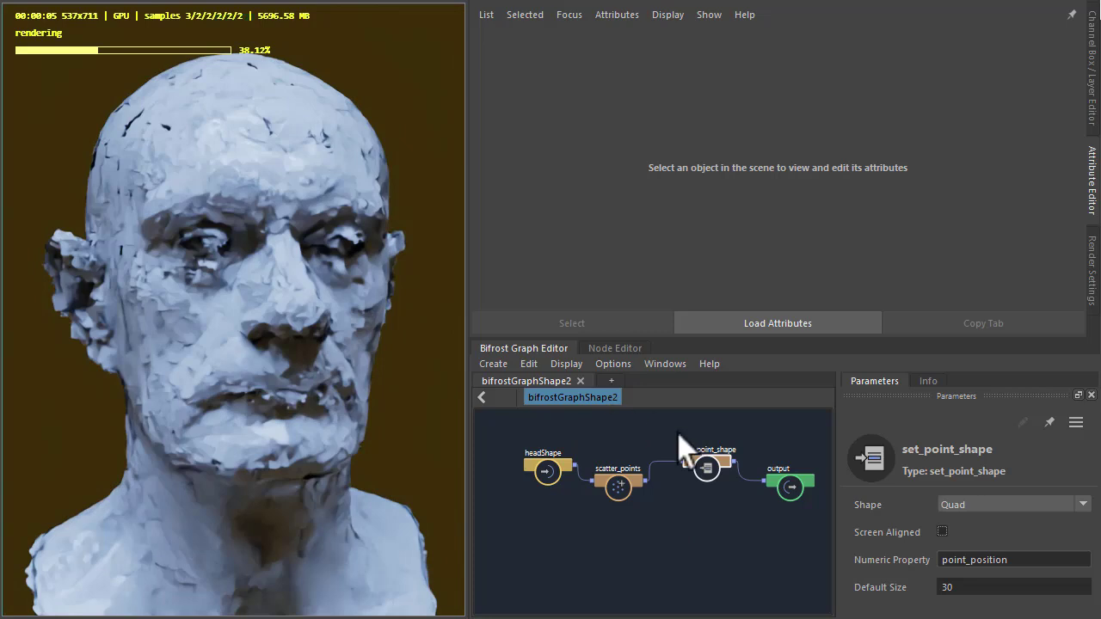
Change the paint stroke material's base colour to a peach tone, hue about 23.
left_click(611, 348)
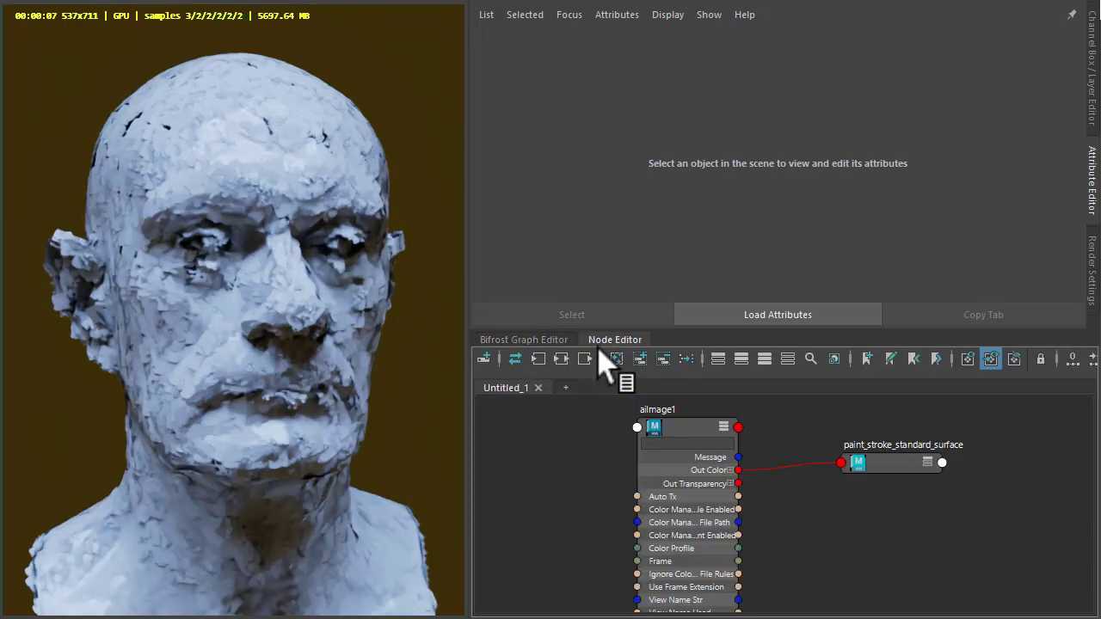
left_click(893, 471)
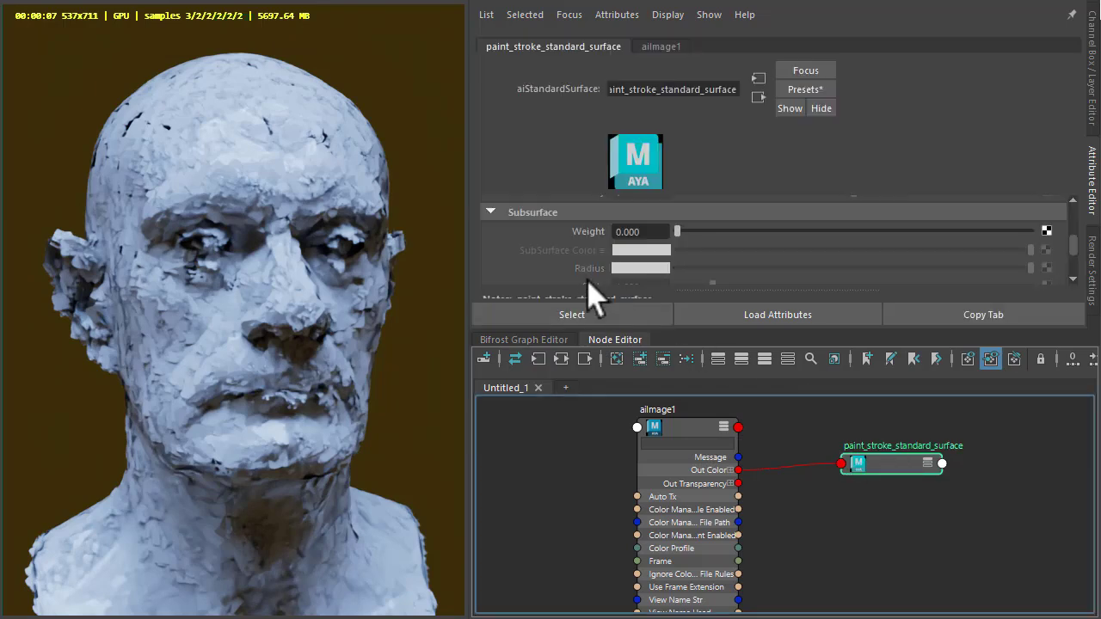
scroll(557, 273, "up", 3)
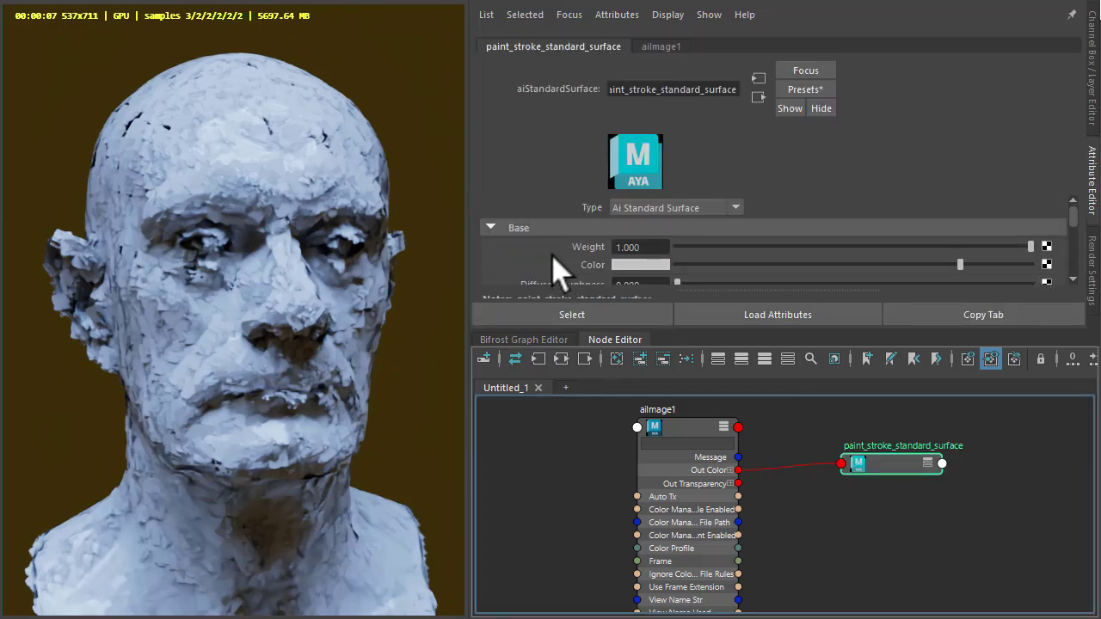
left_click(636, 265)
left_click(549, 308)
left_click_drag(567, 331, 651, 351)
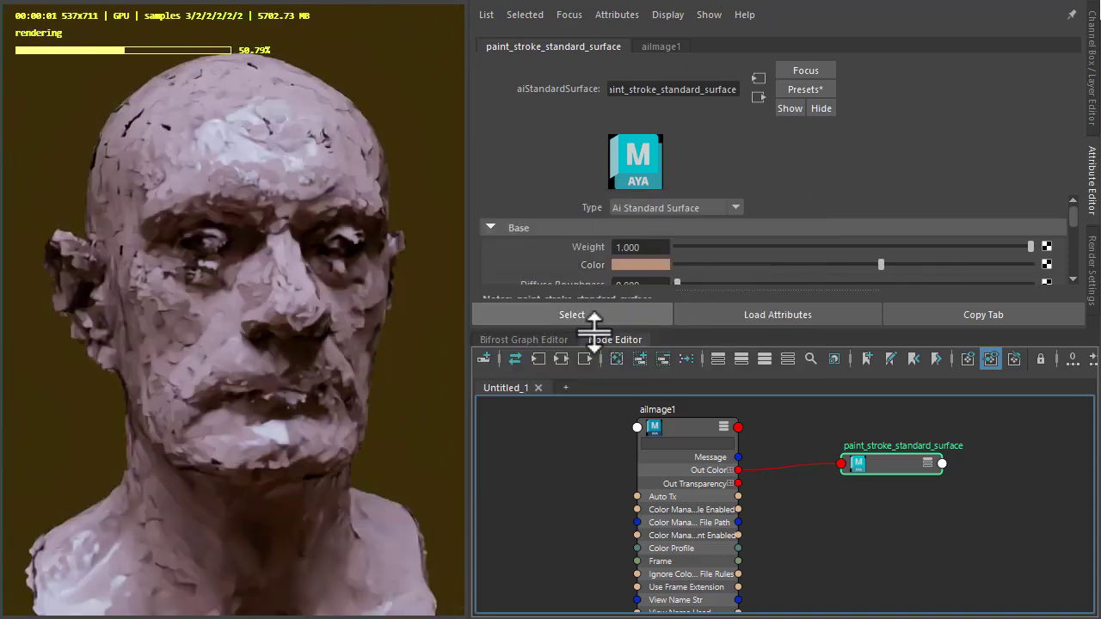
Set Specular Roughness to 0.4 and Transmission Weight to 0.332.
left_click_drag(592, 335, 593, 448)
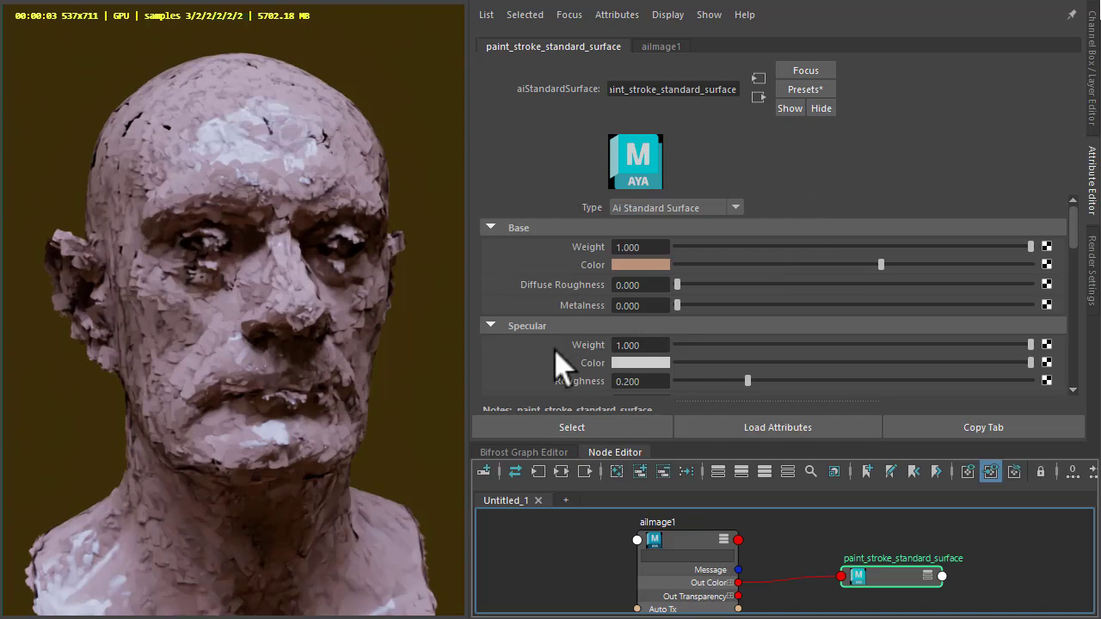
left_click(644, 382)
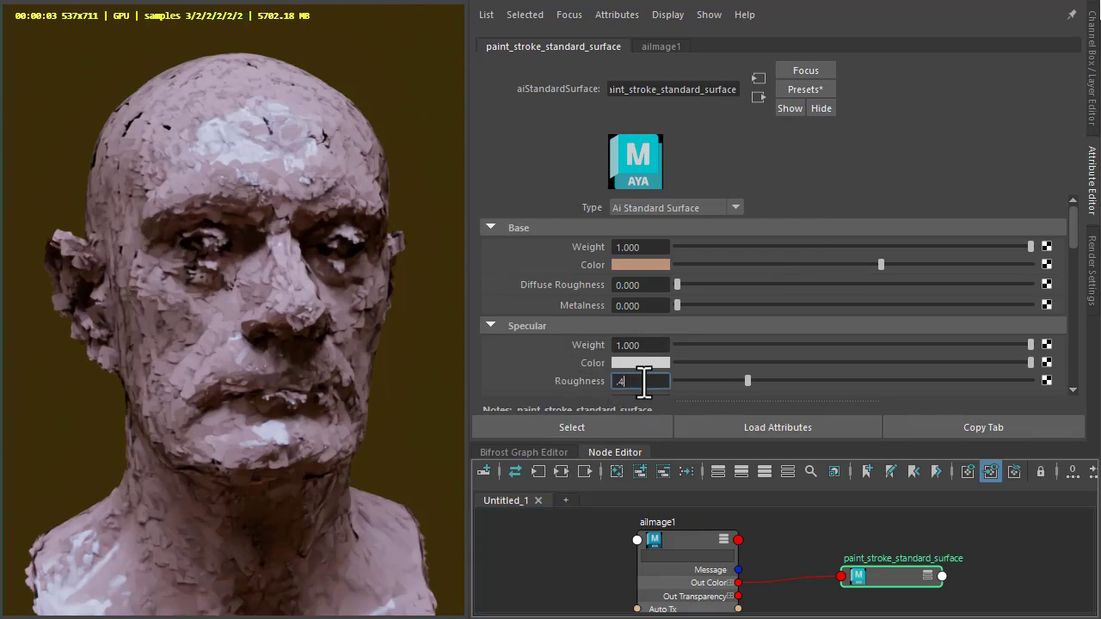
type(".4")
key("Return")
scroll(555, 361, "down", 1)
scroll(543, 338, "down", 5)
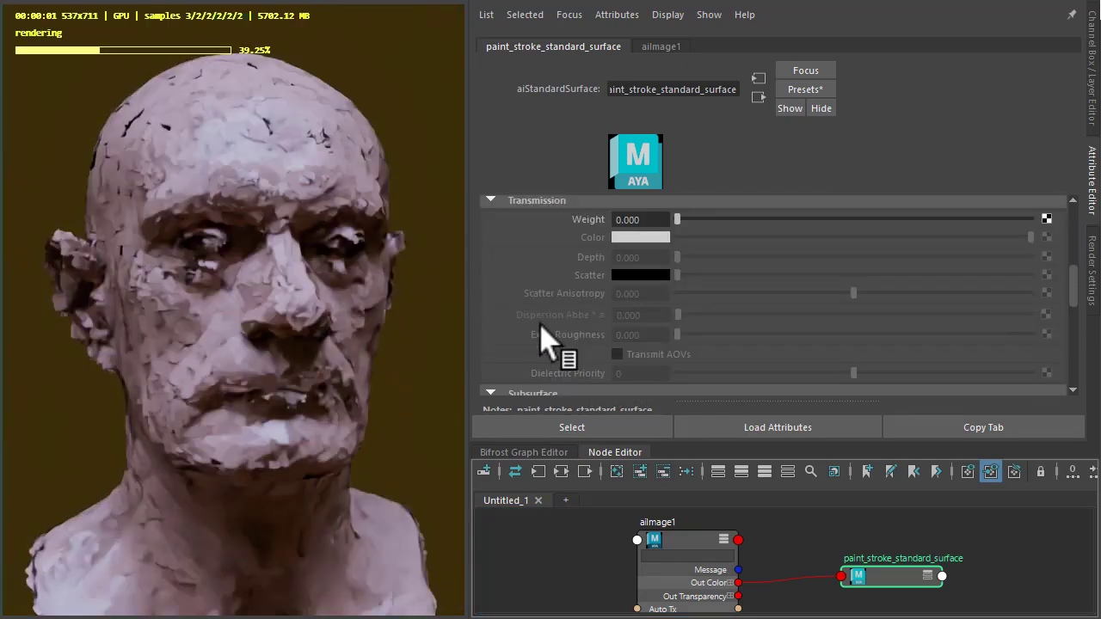
left_click_drag(749, 221, 794, 221)
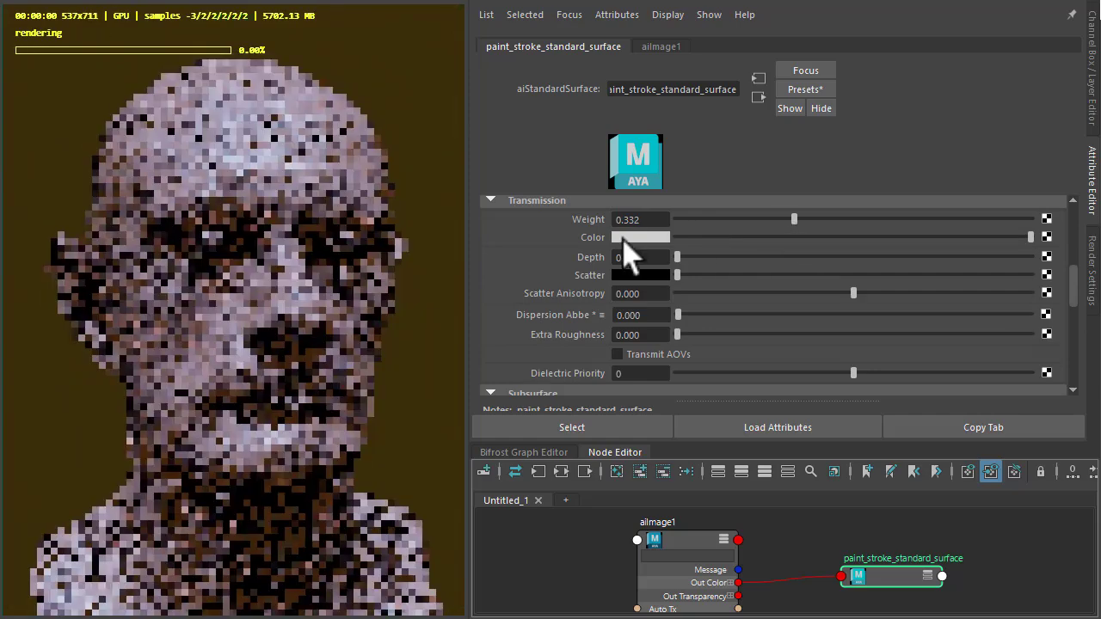
Set Subsurface Weight 0.495 with a brownish SubSurface Color and randomwalk_v2 type.
scroll(558, 313, "up", 1)
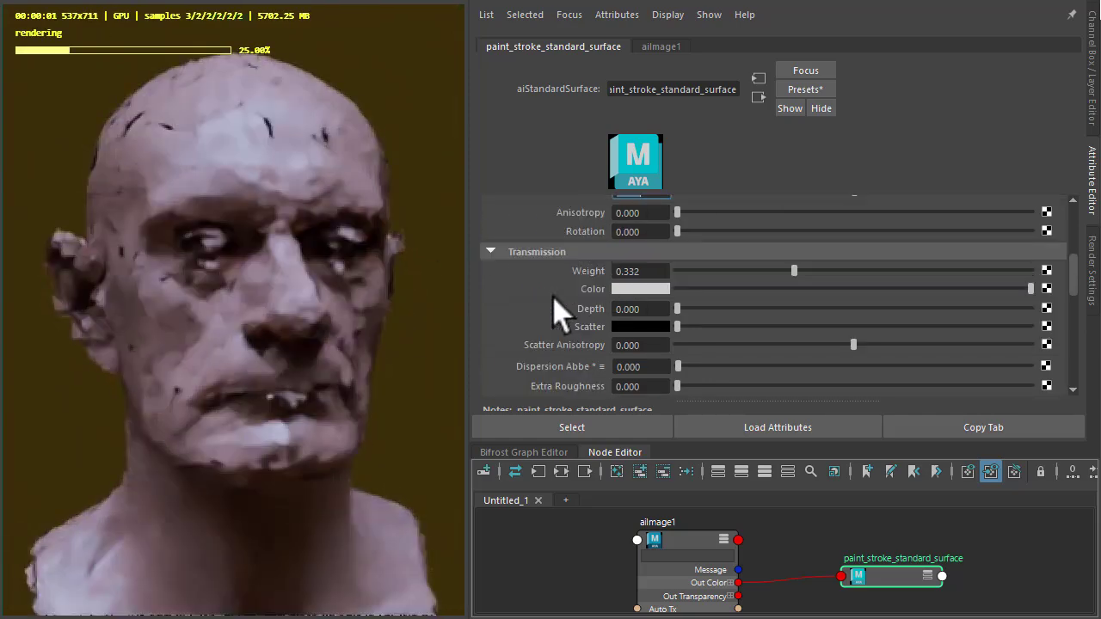
scroll(557, 313, "down", 4)
left_click_drag(679, 258, 855, 276)
left_click(659, 277)
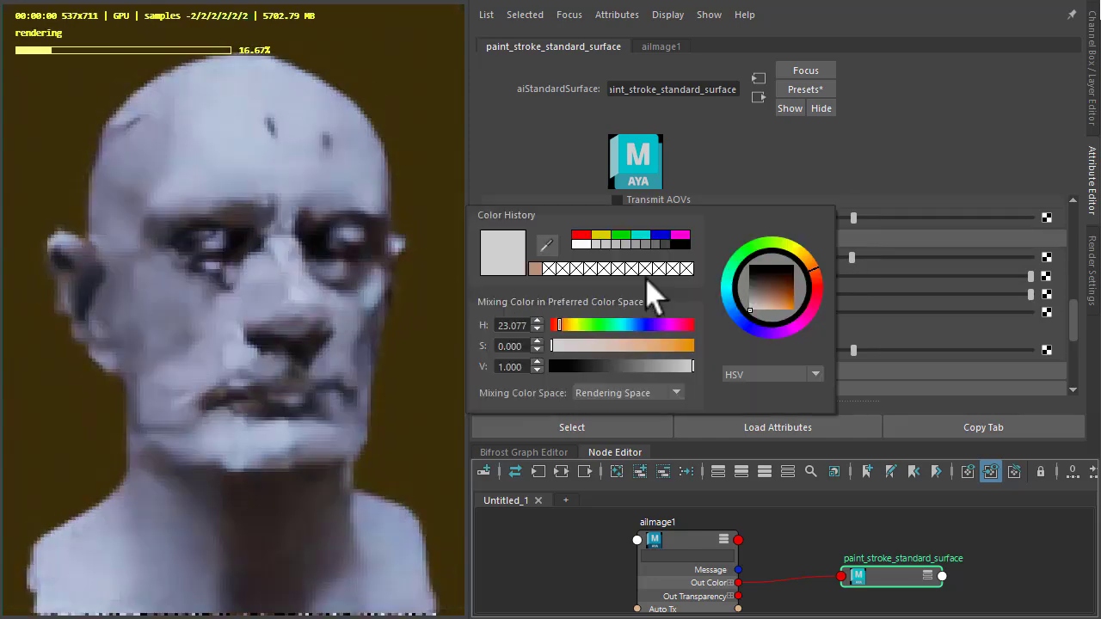
left_click(534, 269)
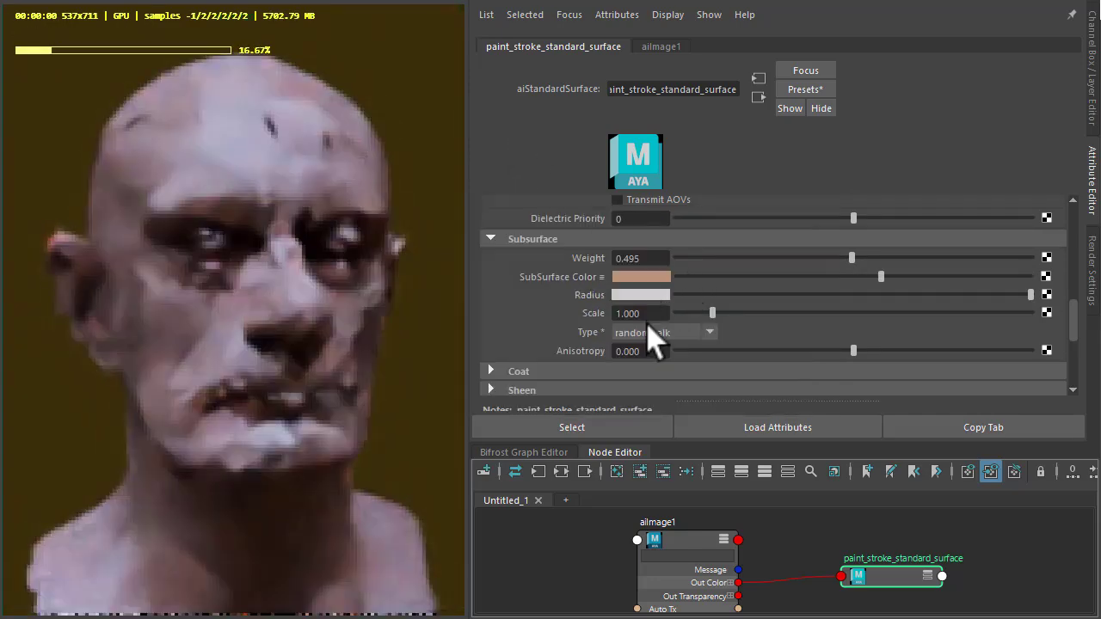
left_click(659, 333)
left_click(659, 392)
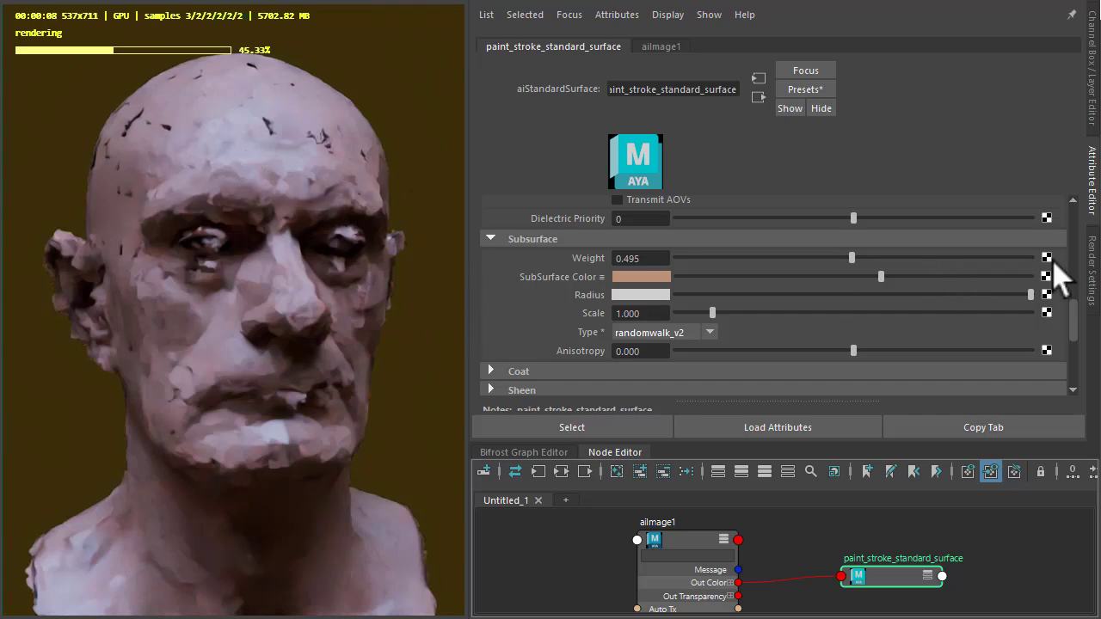
left_click(1092, 271)
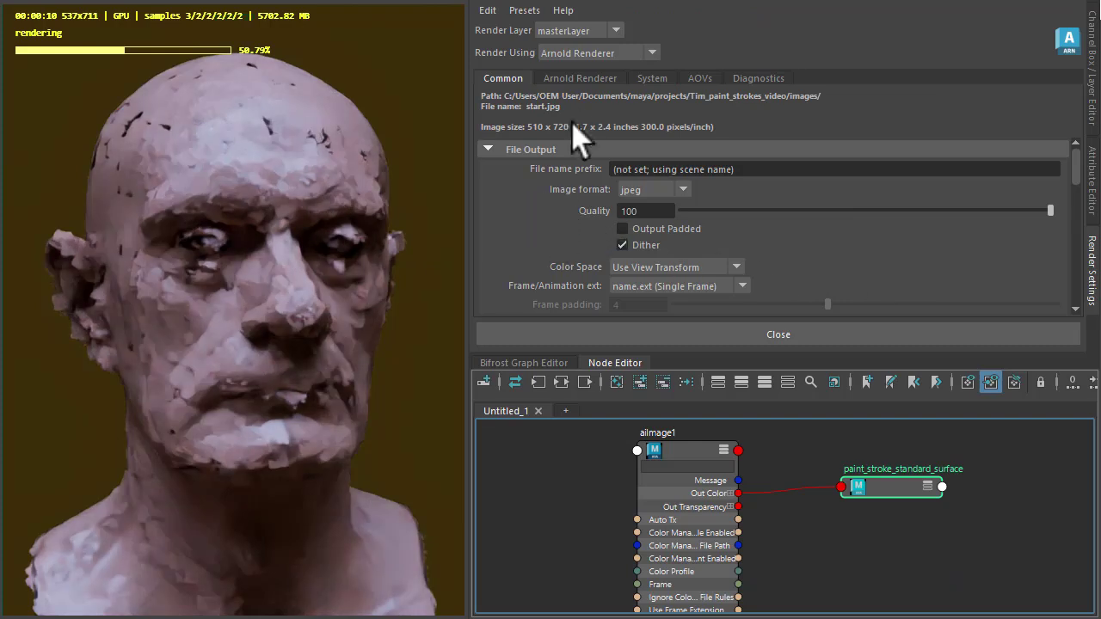
In the Arnold Renderer tab, set Ray Depth Transparency Depth to 20.
left_click(578, 80)
scroll(553, 238, "down", 5)
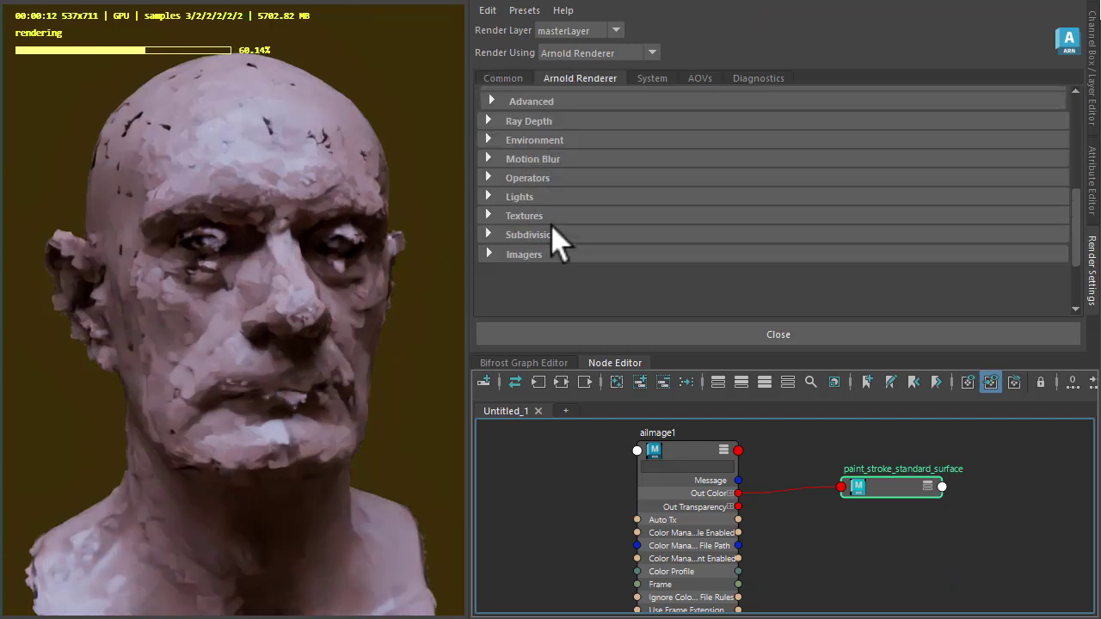
scroll(553, 238, "up", 2)
left_click(524, 175)
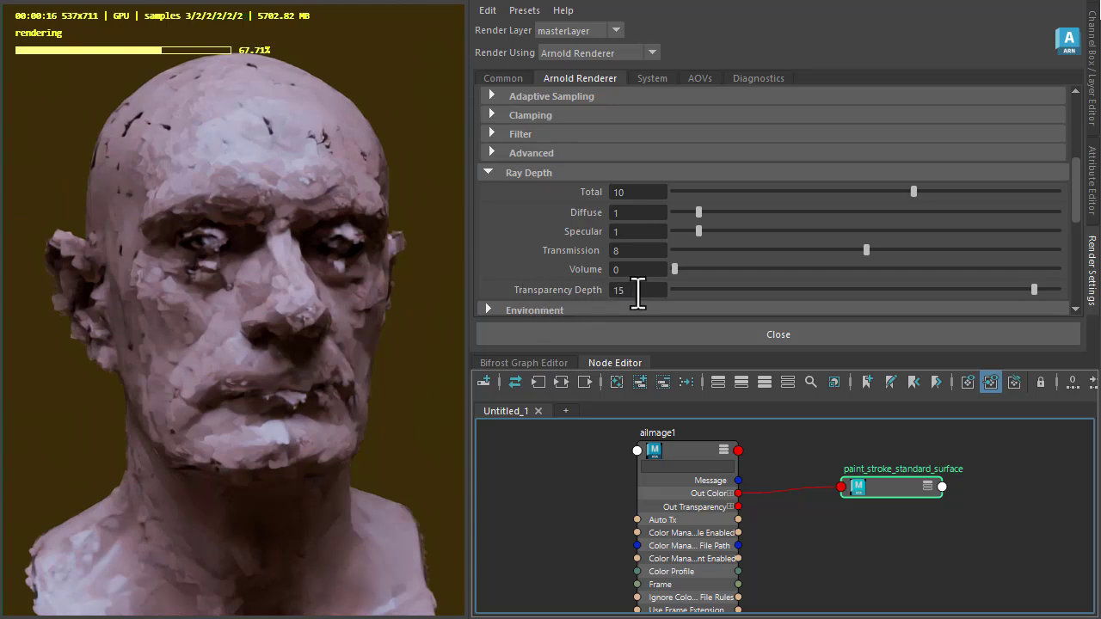
left_click(637, 290)
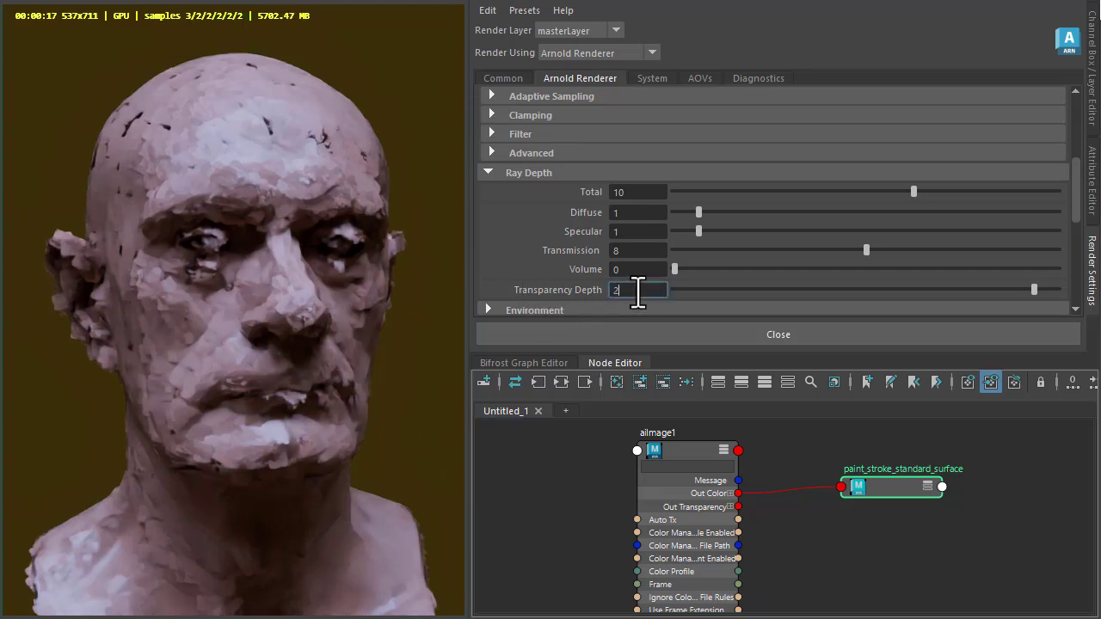
type("10")
key("Return")
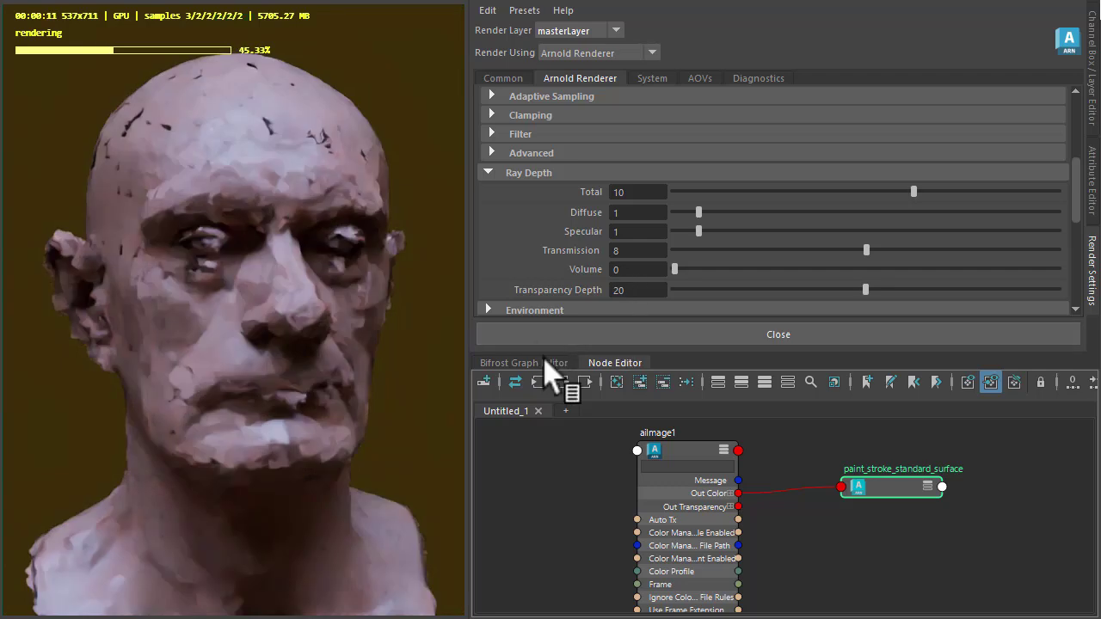
Select paint_stroke_standard_surface in the Node Editor and reveal its Base Color attributes.
double_click(894, 497)
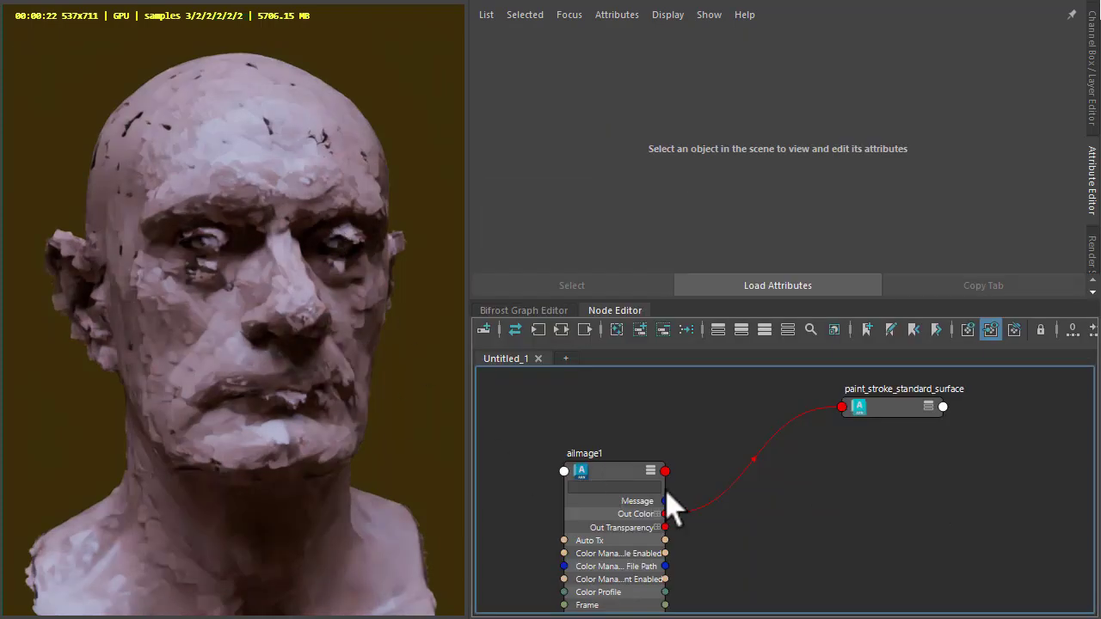
left_click_drag(619, 475, 671, 393)
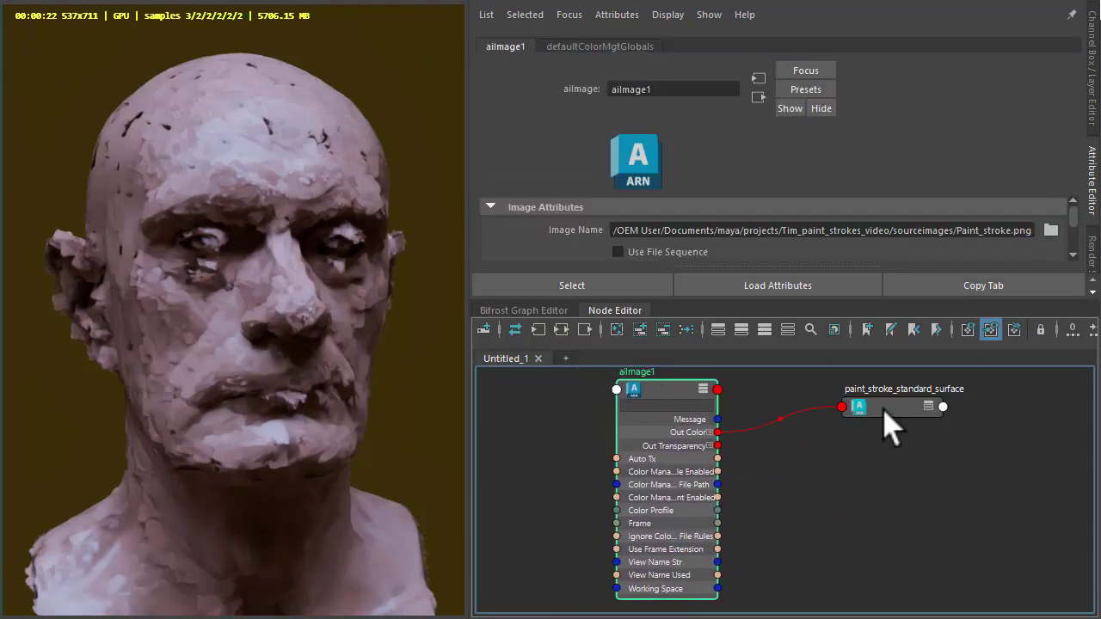
left_click(894, 413)
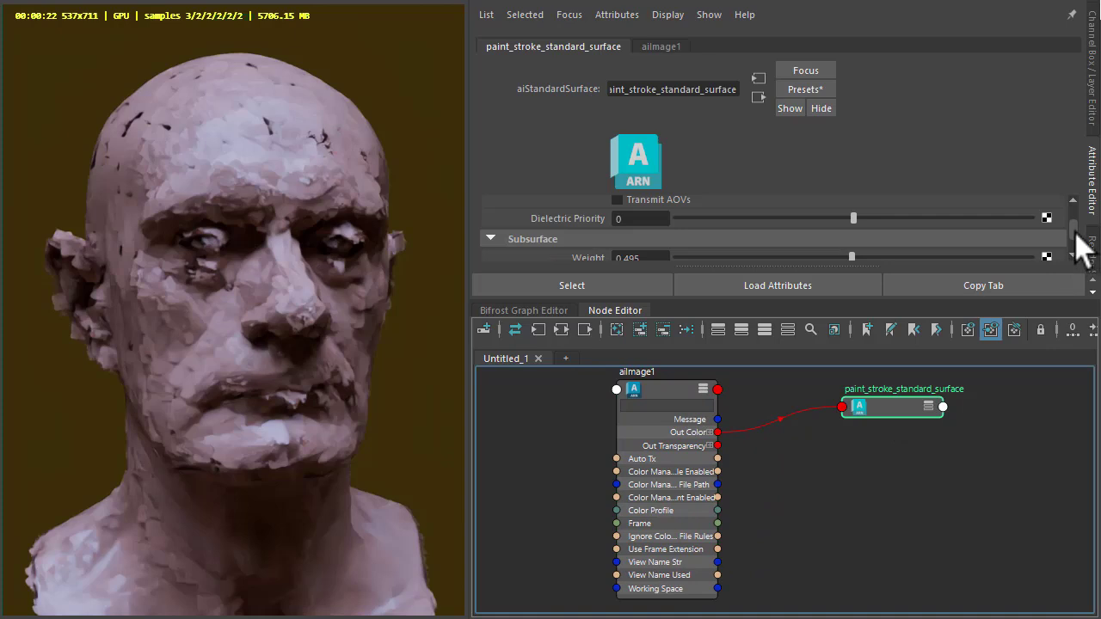
left_click_drag(1075, 230, 1072, 216)
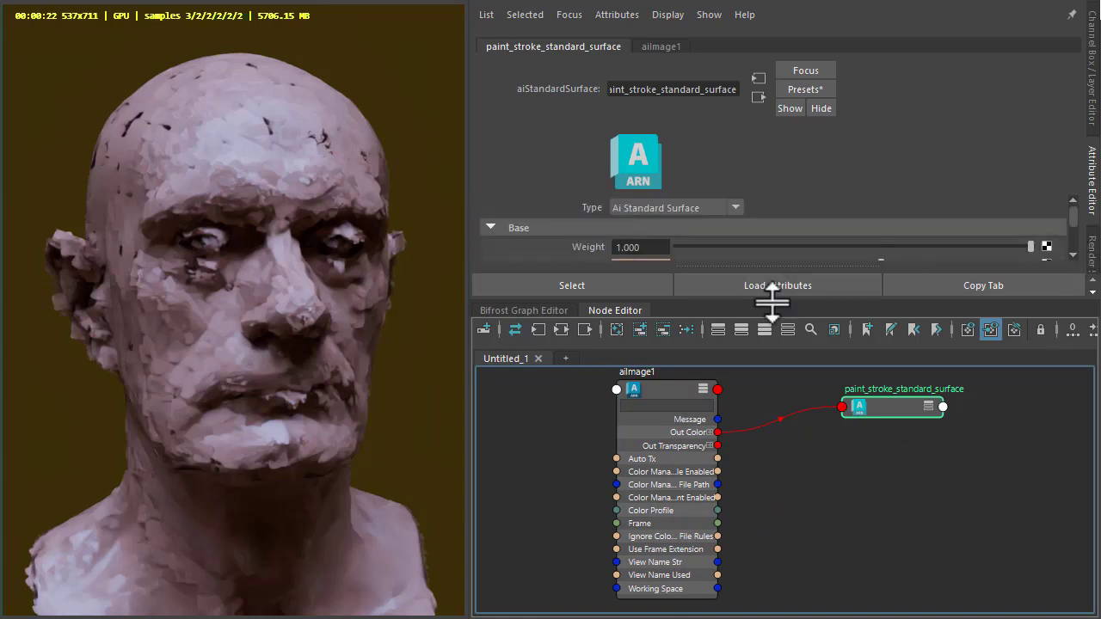
left_click_drag(771, 301, 770, 369)
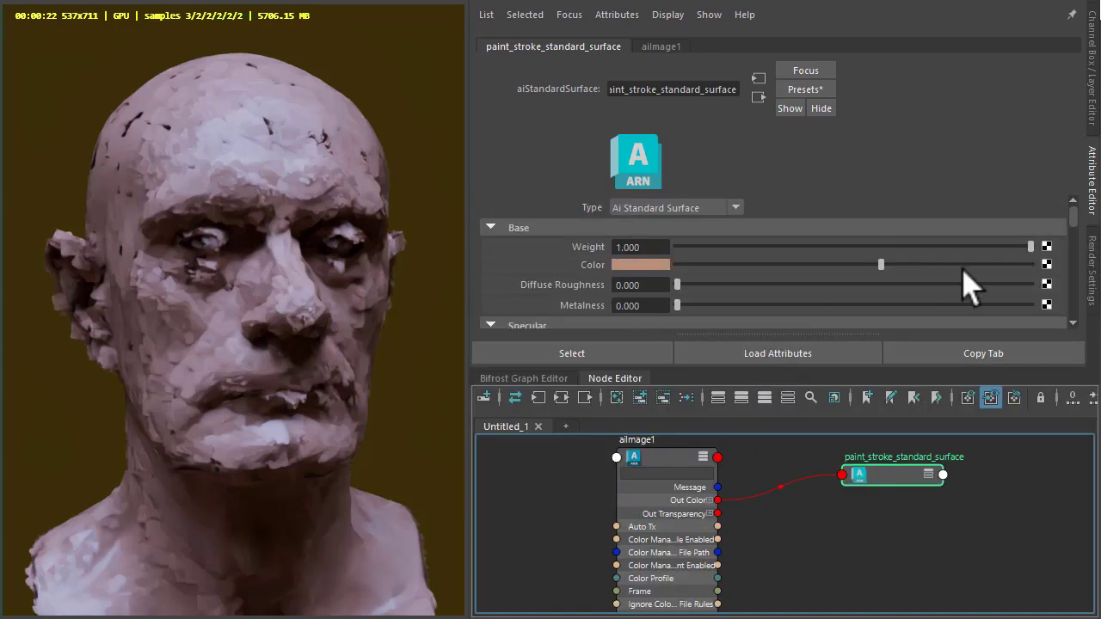
Map a new aiColorCorrect node into the material's Base Color.
left_click(1046, 264)
type("correcc")
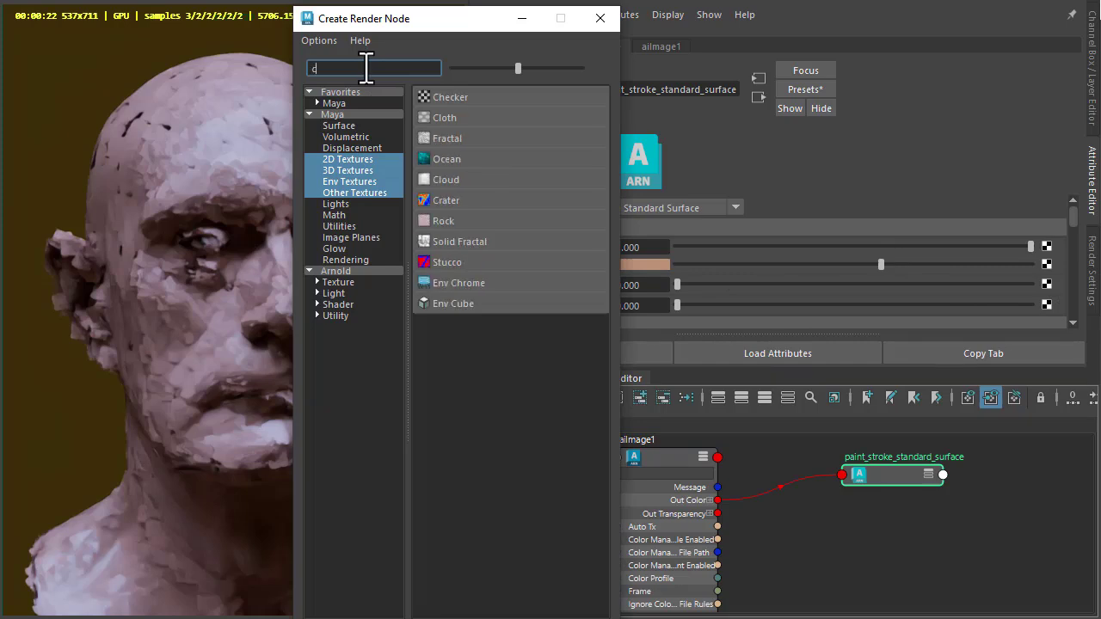
left_click(356, 270)
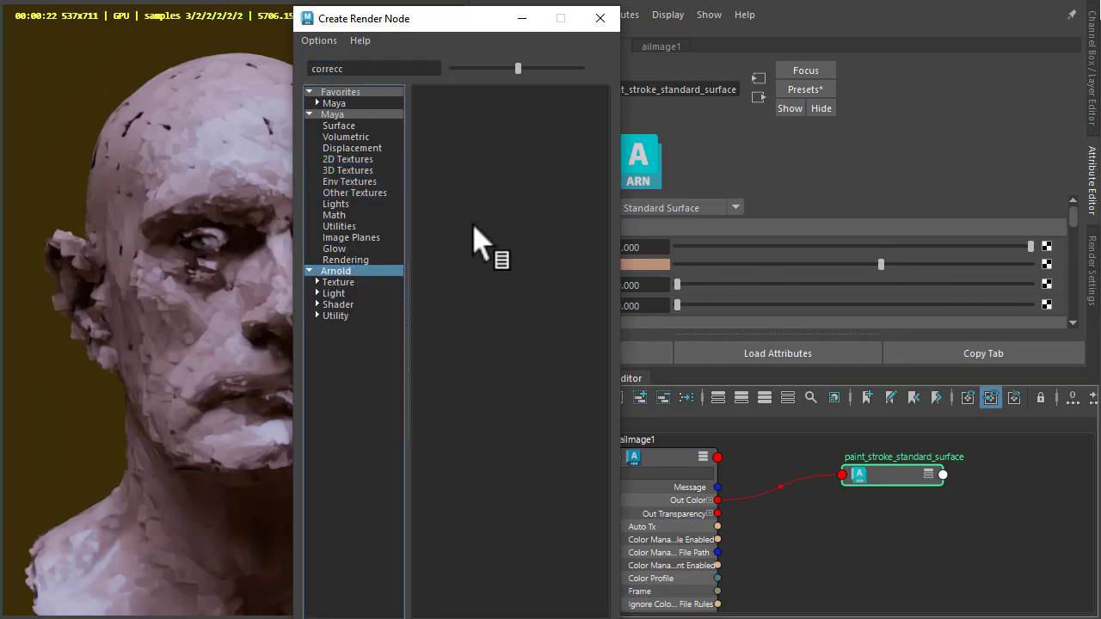
left_click(362, 69)
key("BackSpace")
type("t")
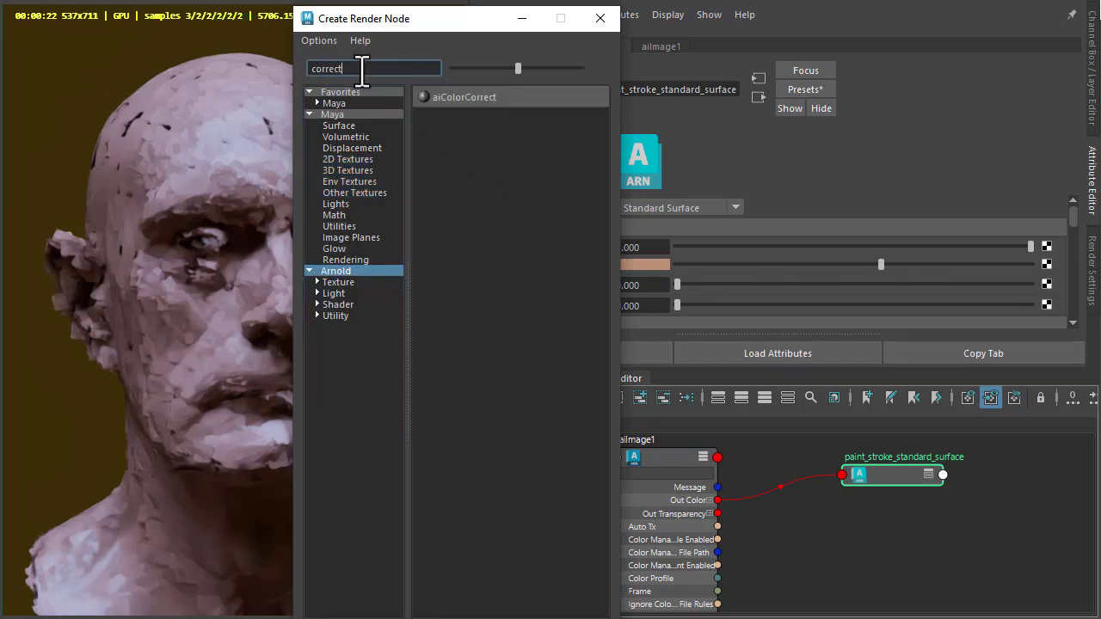
left_click(482, 98)
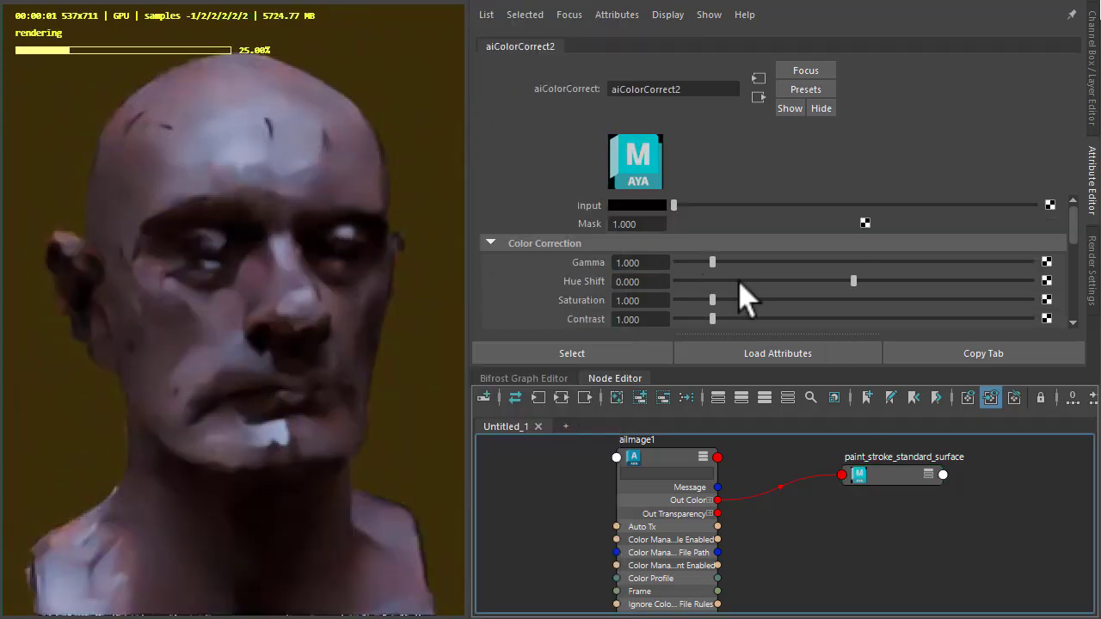
Create an aiRampRgb node for the colour-correct input and set its ramp type to custom.
left_click(1050, 206)
double_click(347, 69)
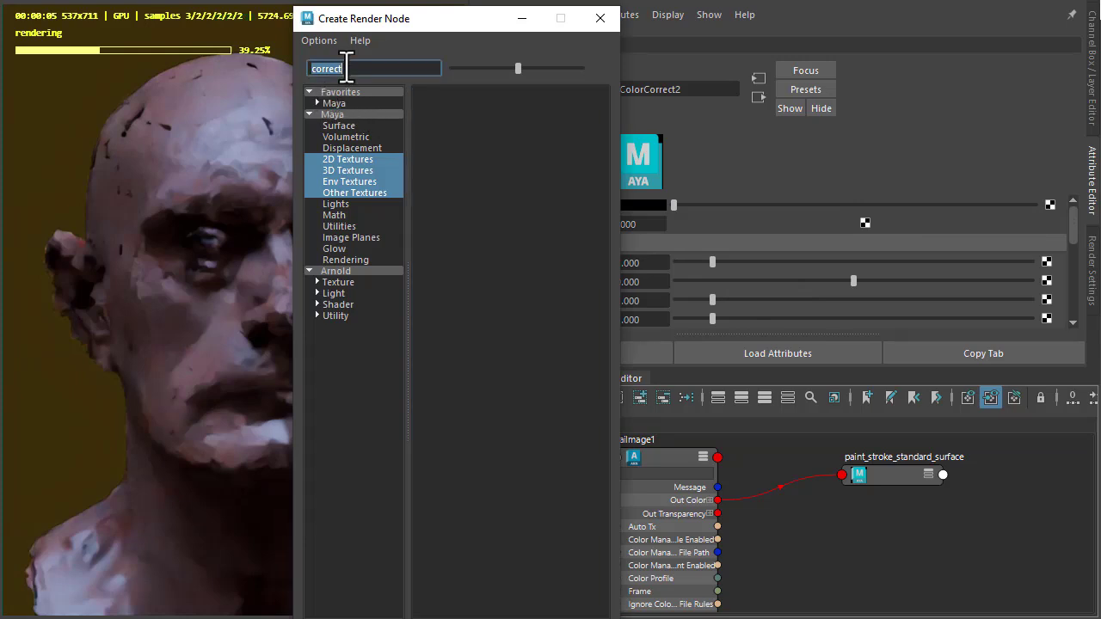
type("ramp")
left_click(349, 271)
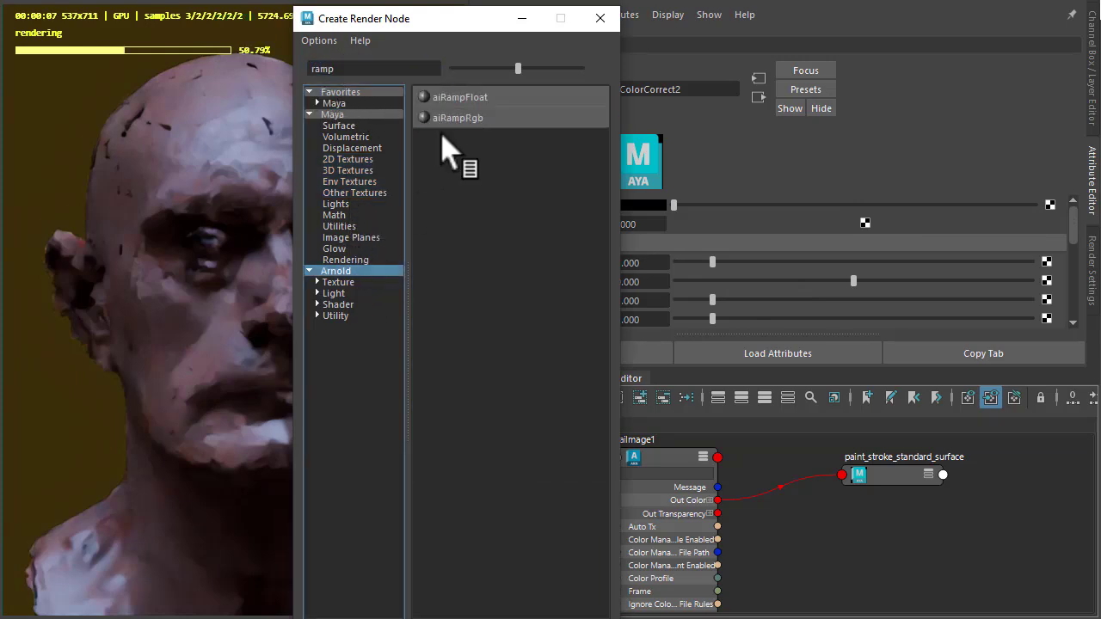
left_click(448, 117)
left_click(624, 206)
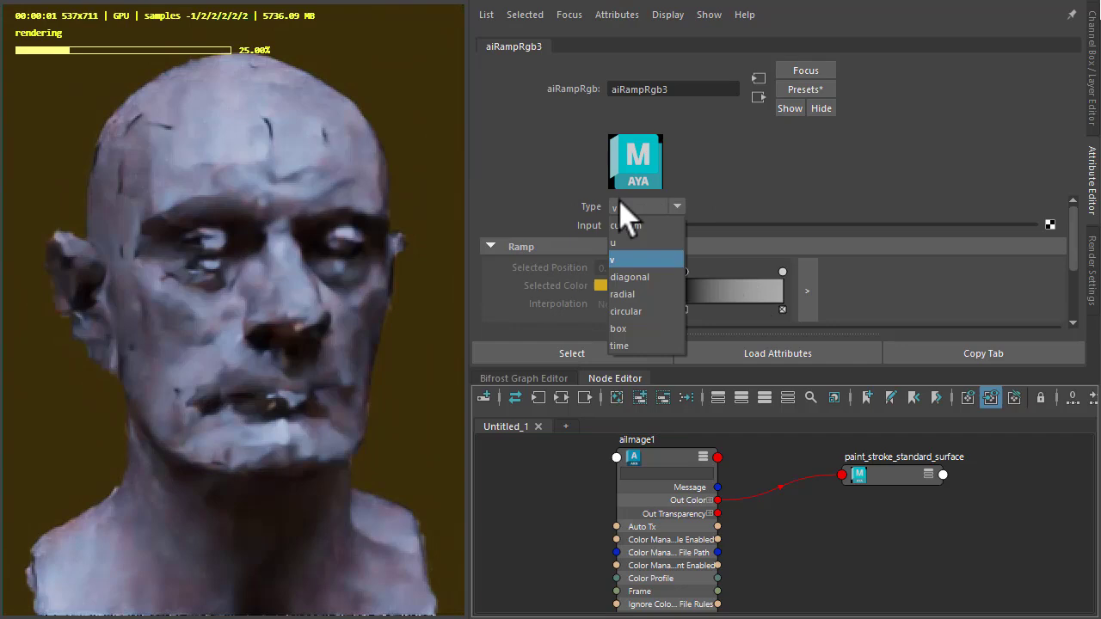
left_click(625, 225)
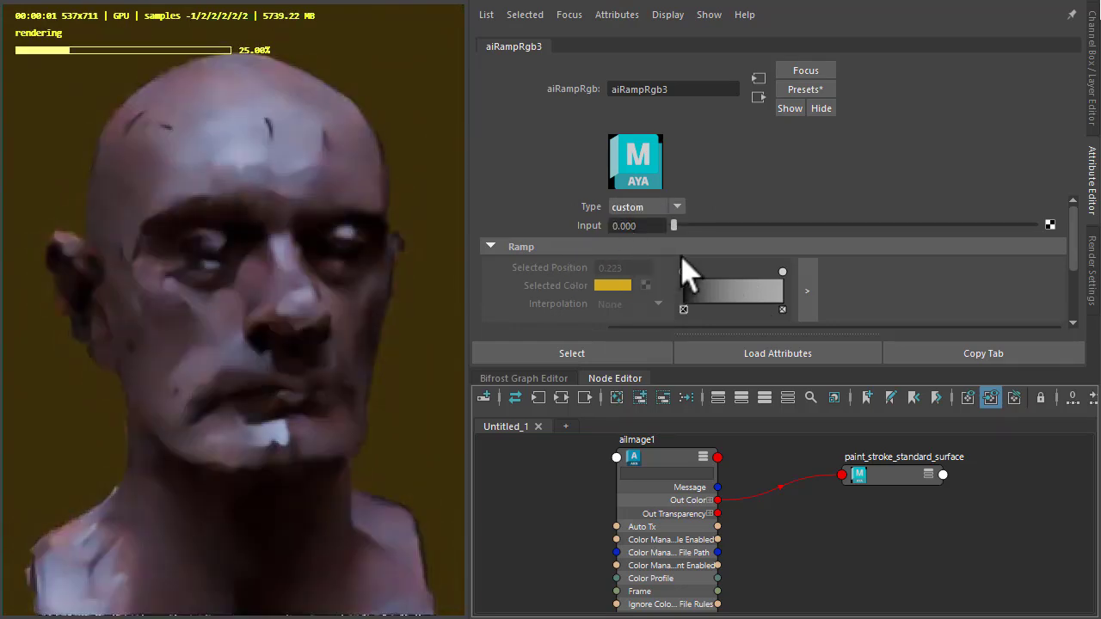
Create an aiUtility node for the ramp's input by searching 'uti'.
left_click(1049, 225)
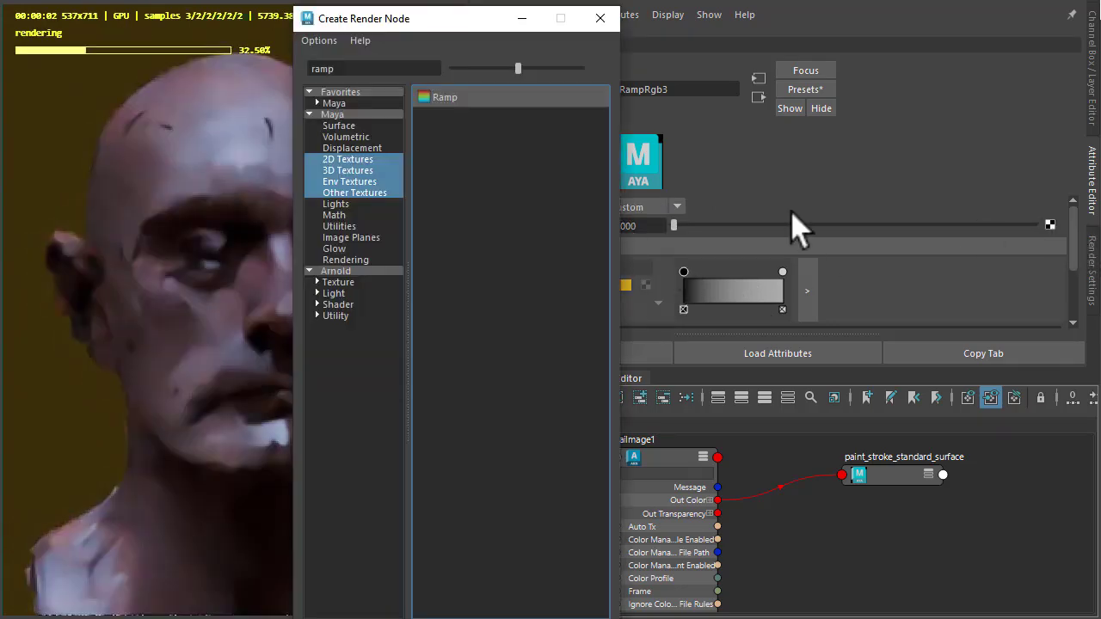
double_click(370, 69)
type("uti")
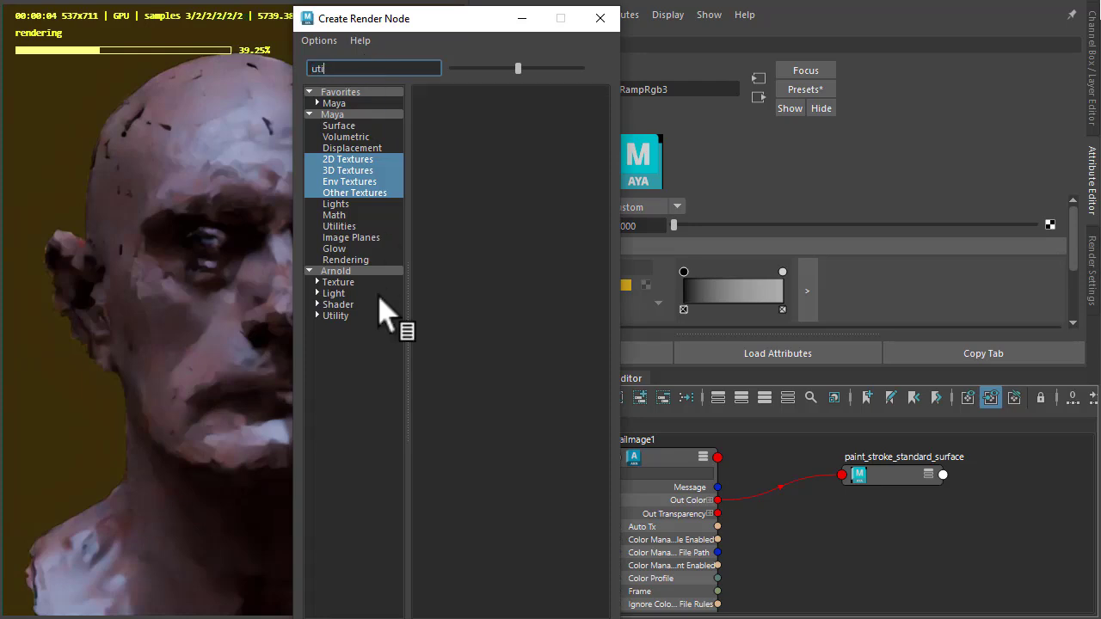
left_click(375, 272)
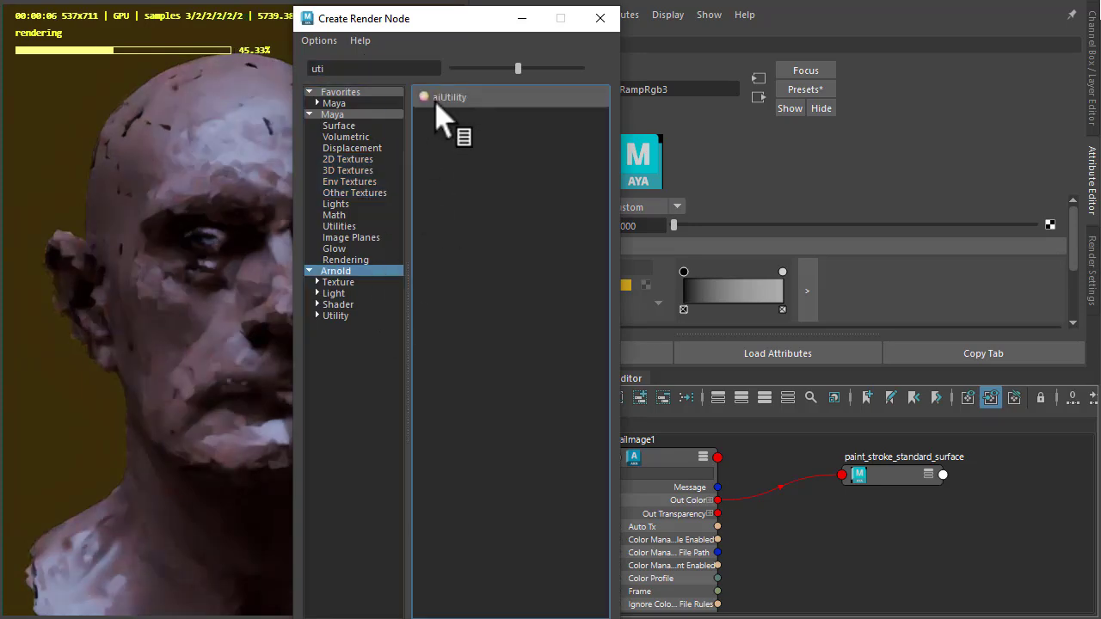
left_click(443, 99)
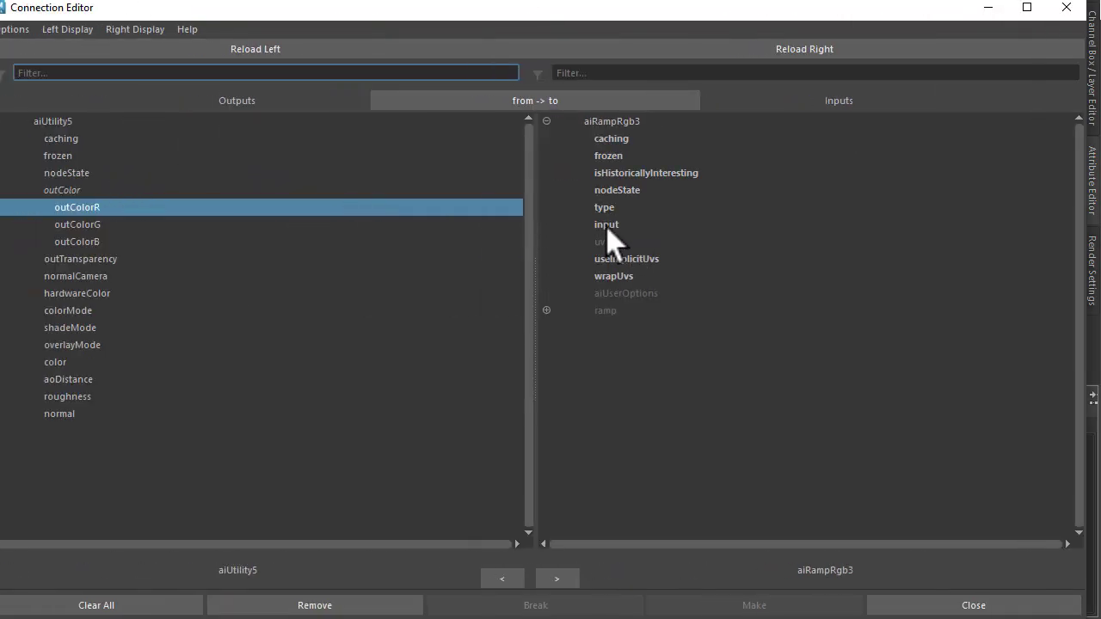
Connect aiUtility5.outColorR to aiRampRgb3.input and frame the new nodes in the graph.
left_click(607, 226)
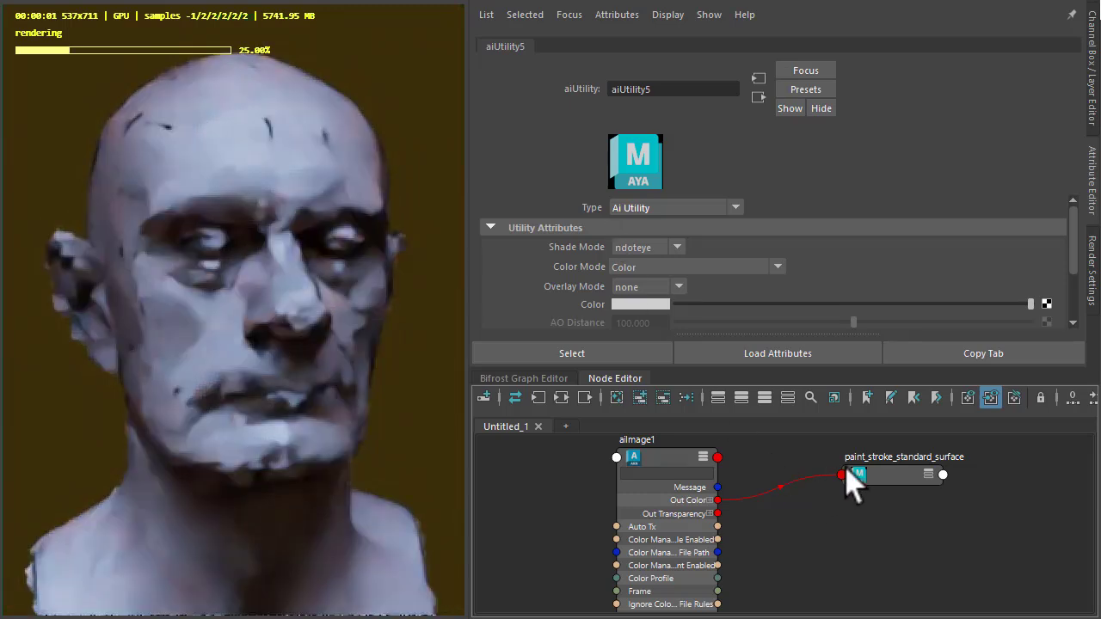
left_click(895, 478)
left_click(539, 398)
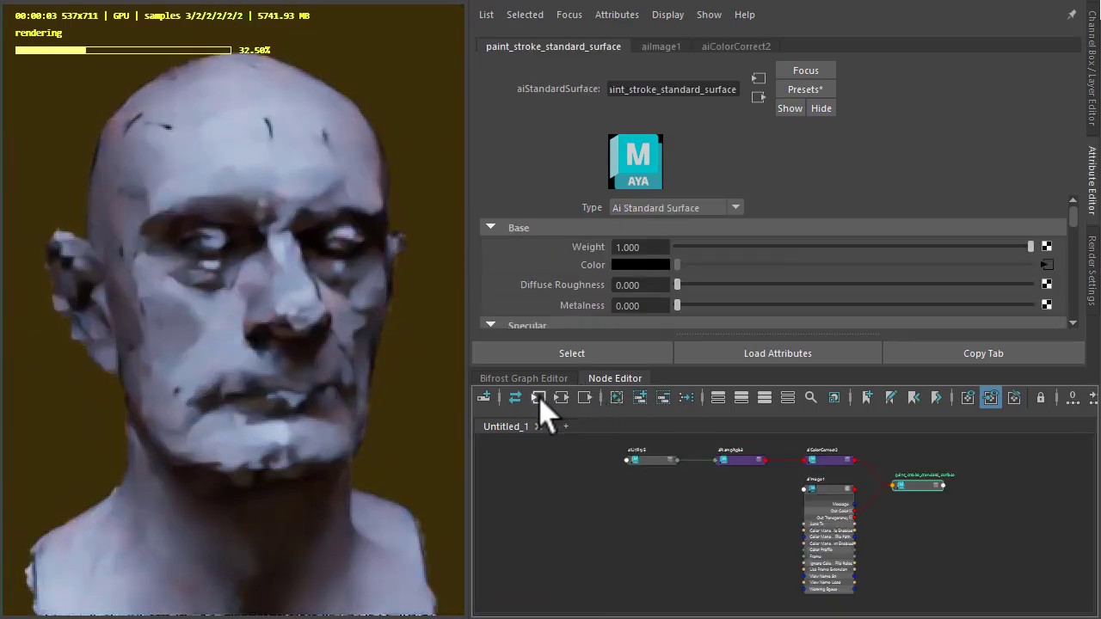
left_click(732, 513)
scroll(737, 516, "up", 3)
middle_click_drag(737, 516, 721, 586, "alt")
Set aiUtility5's Shade Mode to flat.
left_click_drag(554, 514, 552, 506)
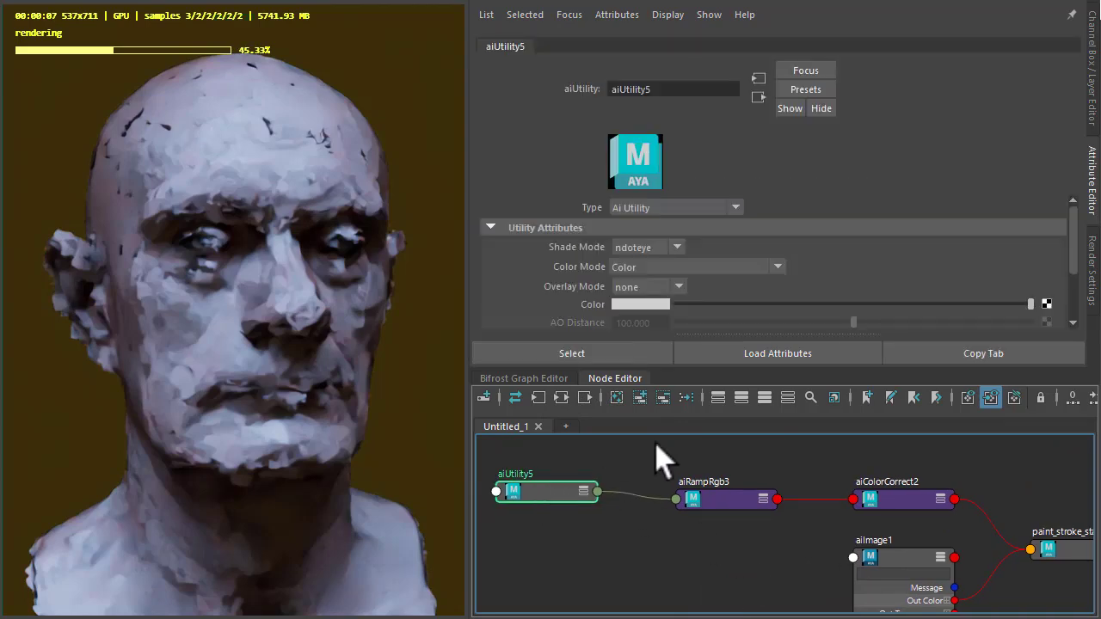
left_click(645, 247)
left_click(644, 300)
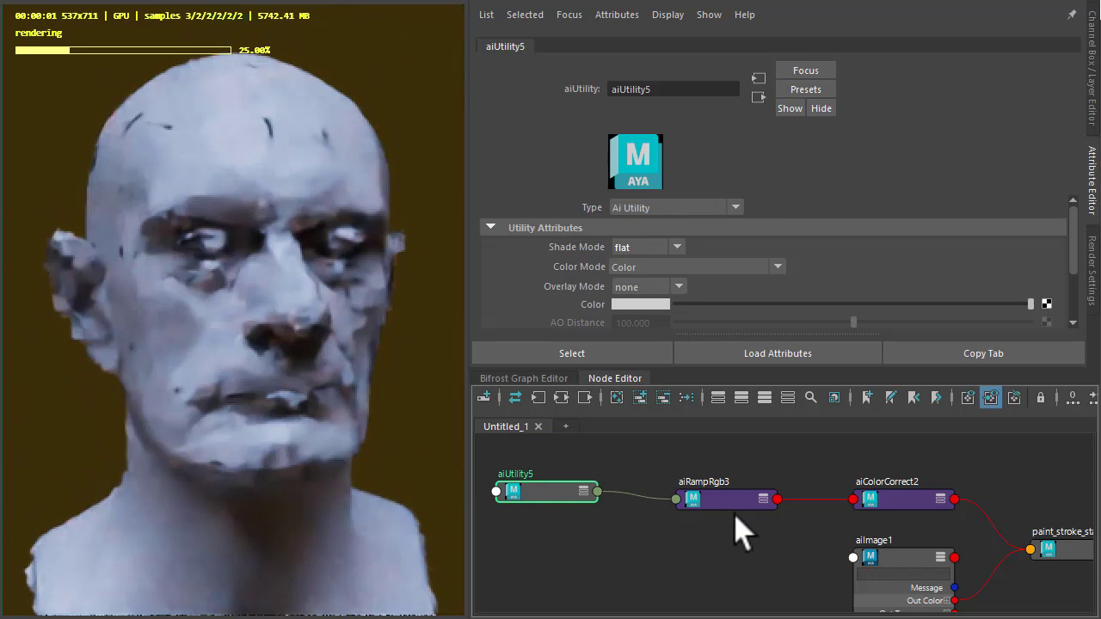
Open aiRampRgb3's ramp in the larger editor and set its interpolation to None.
left_click_drag(729, 509, 720, 507)
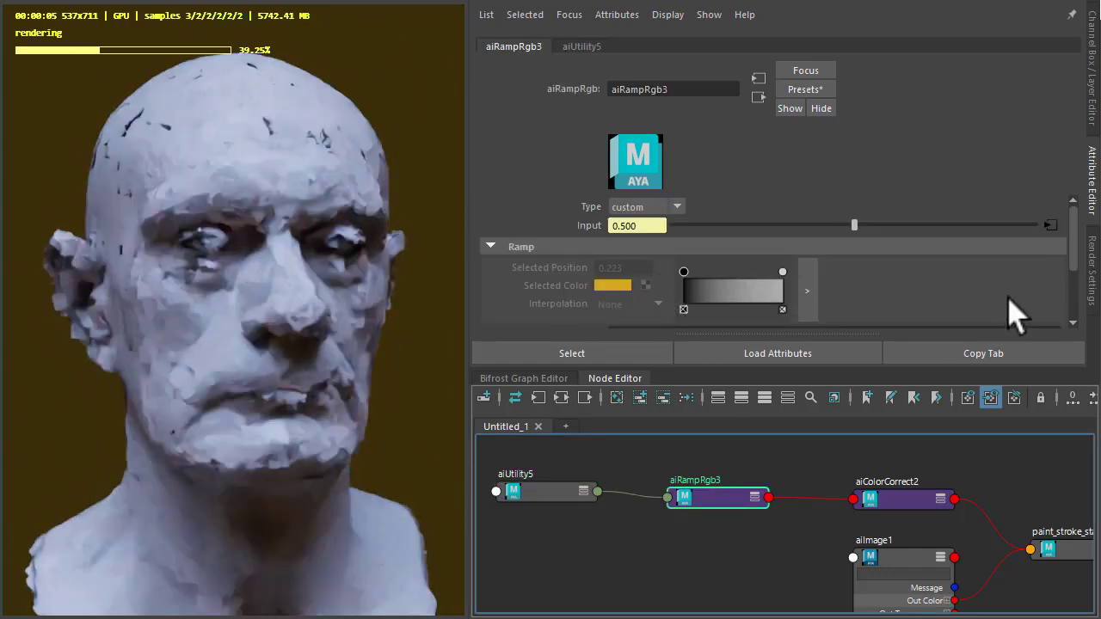
left_click_drag(1070, 235, 1082, 242)
left_click(809, 266)
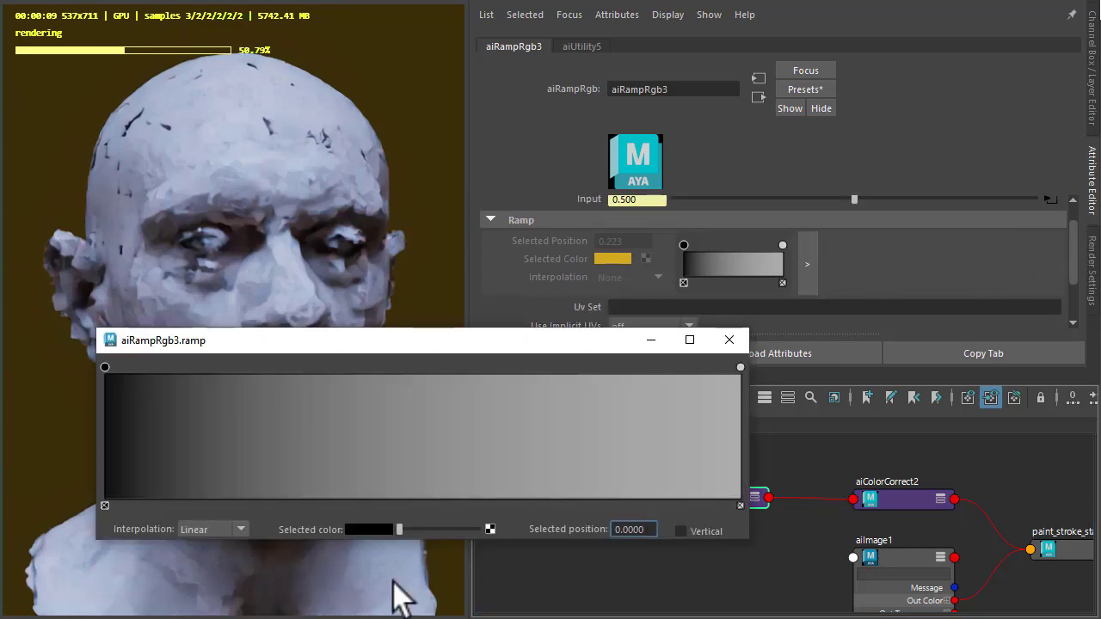
left_click(219, 529)
left_click(220, 547)
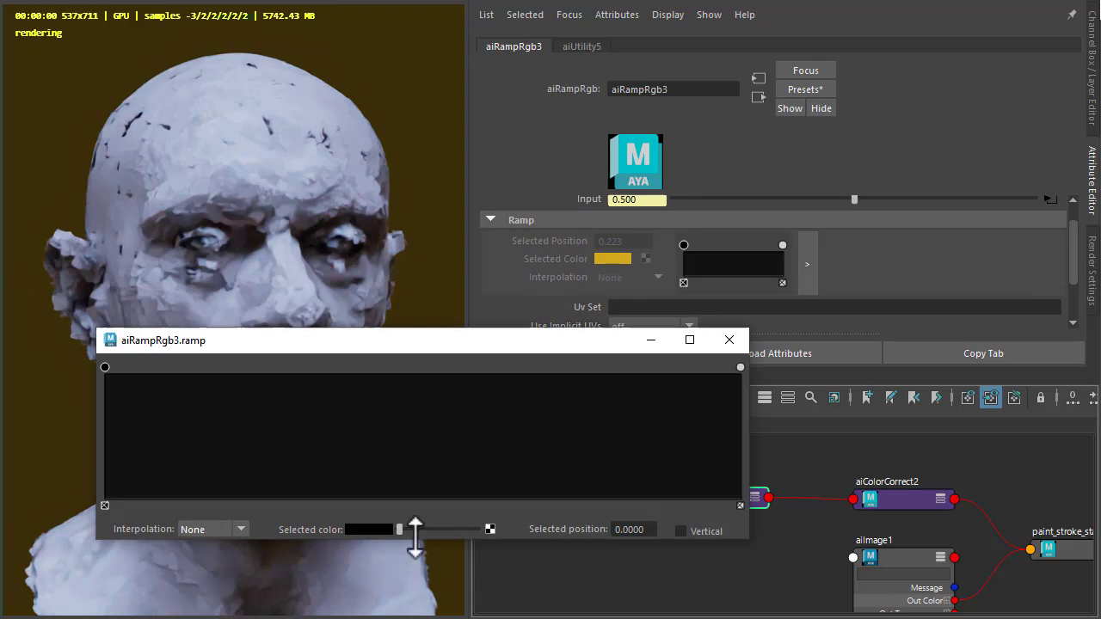
left_click_drag(521, 348, 690, 327)
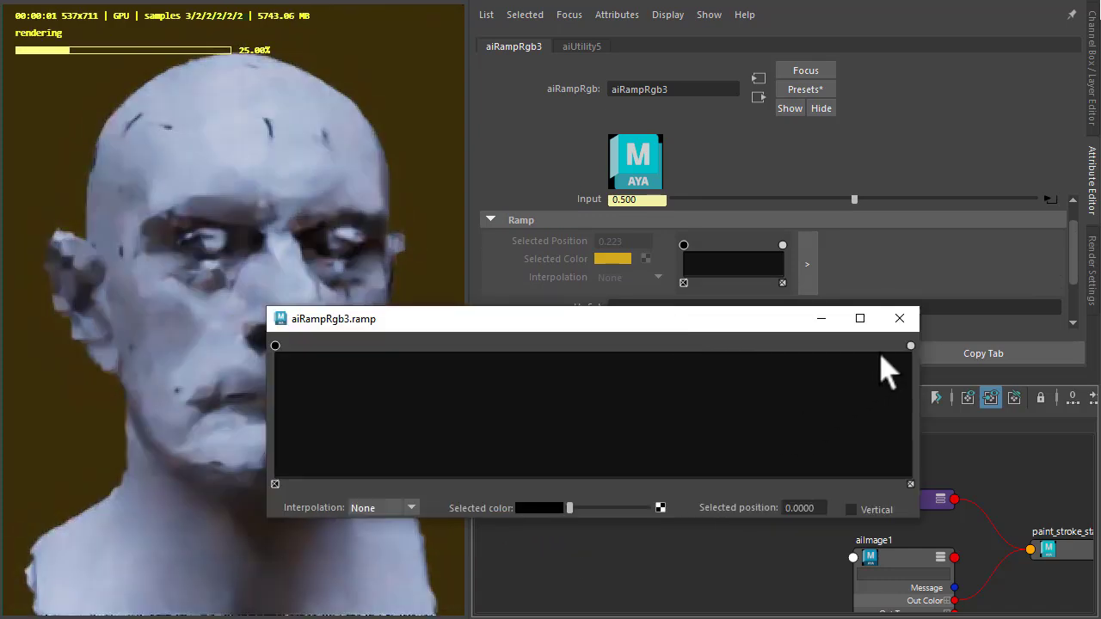
Add grey ramp entries near 0.48 and 0.21, both with no interpolation.
left_click(811, 354)
left_click_drag(610, 428, 579, 483)
left_click(643, 439)
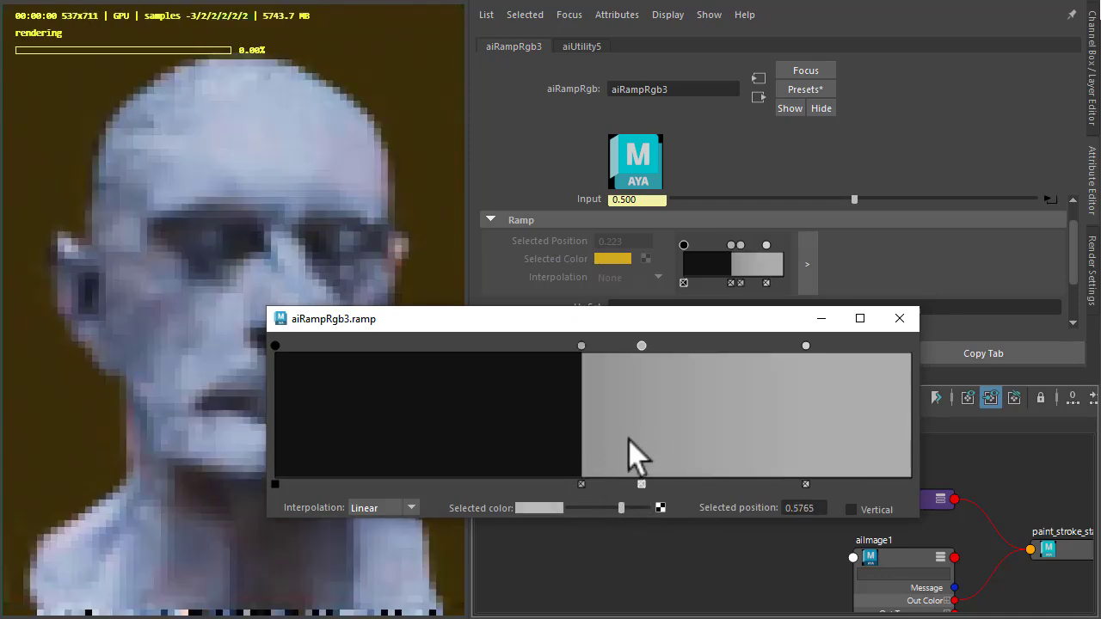
left_click_drag(639, 362, 410, 362)
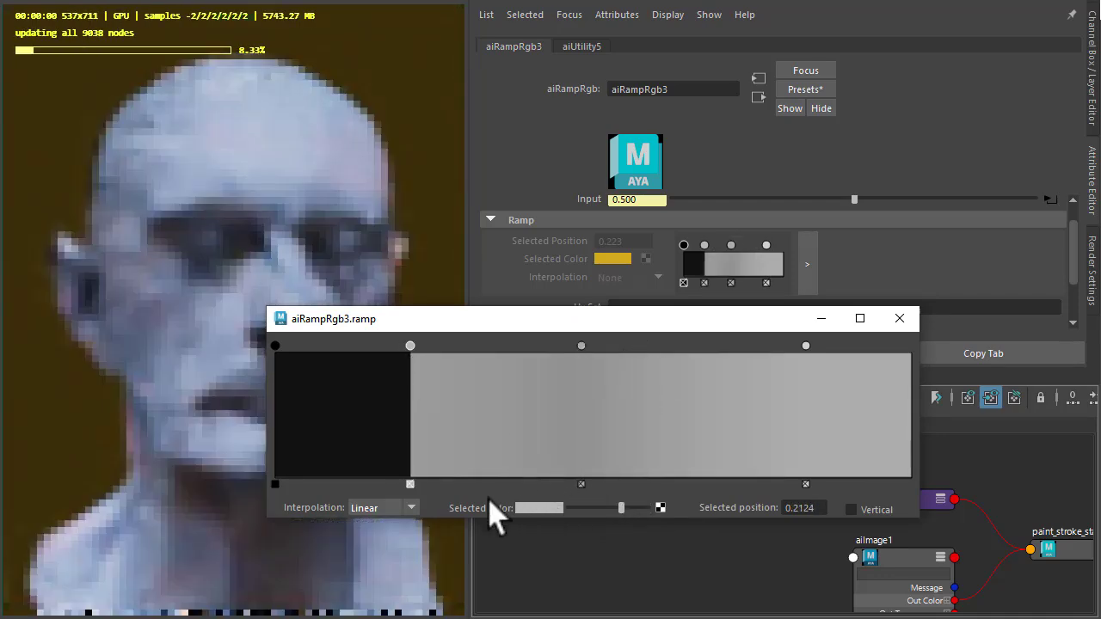
left_click(387, 507)
left_click(389, 542)
left_click(388, 509)
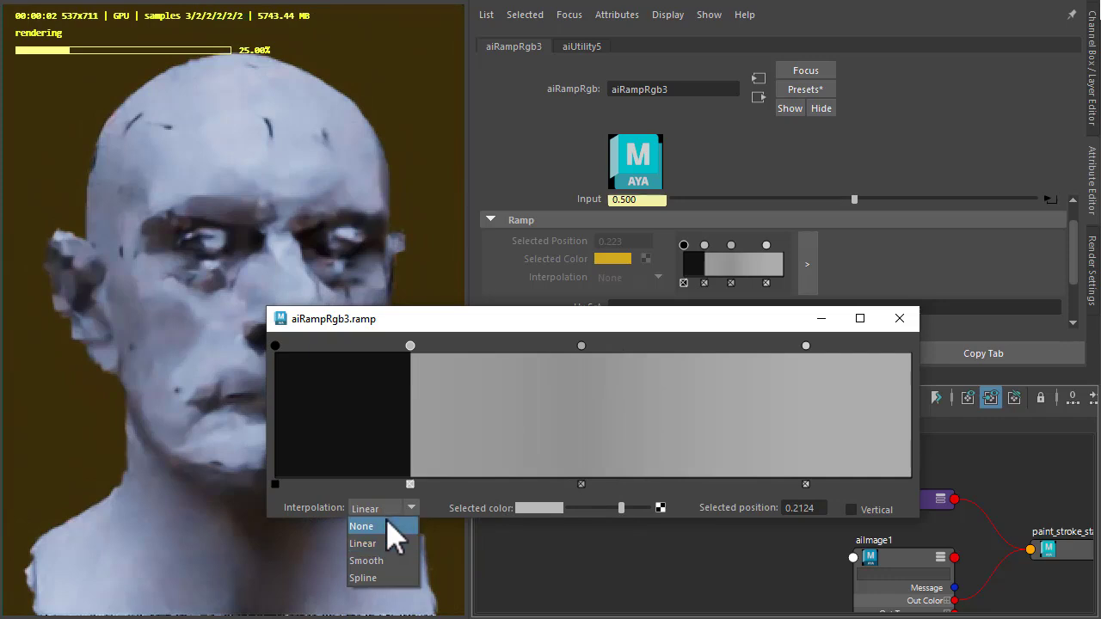
left_click(387, 523)
left_click(582, 347)
left_click(382, 507)
left_click(387, 523)
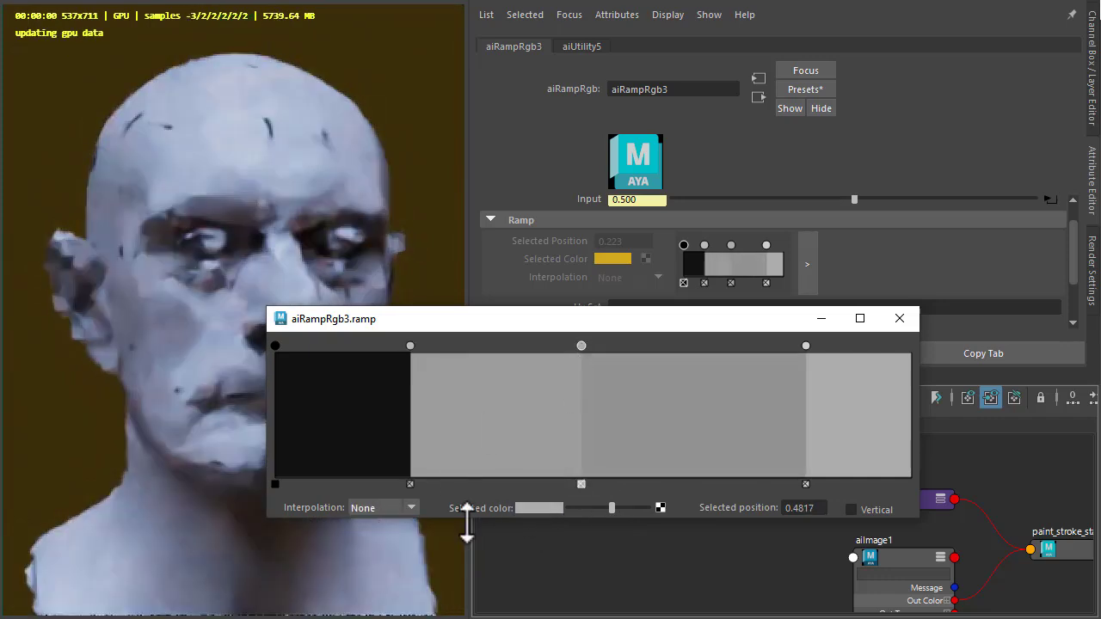
Reposition the step boundaries to about 0.07, 0.32 and 0.65, darkening the middle grey band.
left_click_drag(588, 346, 657, 347)
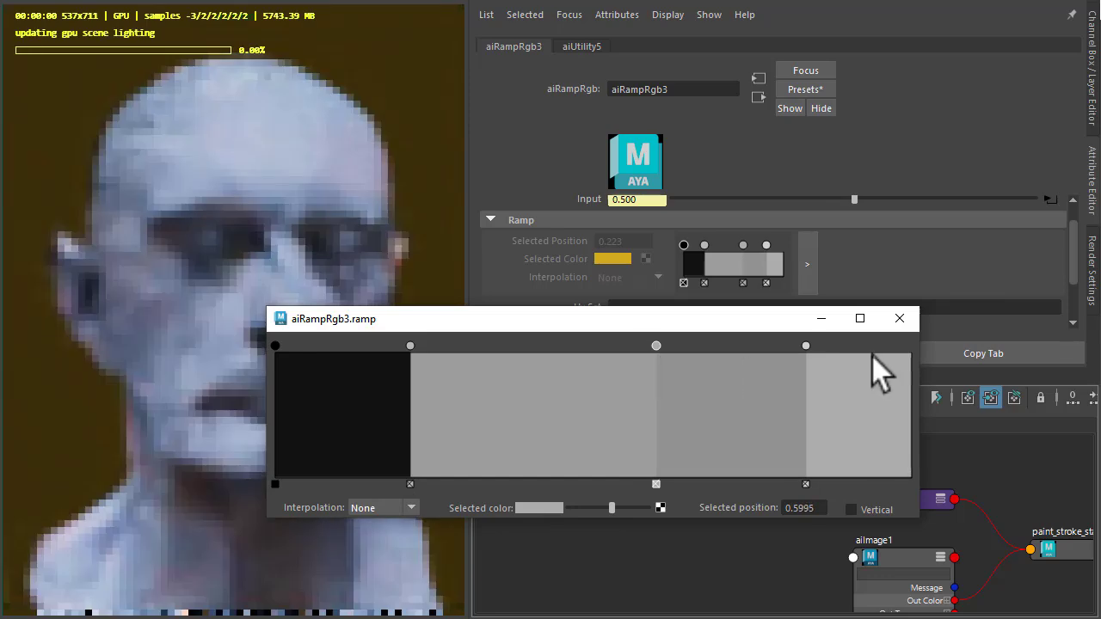
left_click_drag(411, 347, 737, 380)
left_click_drag(658, 347, 421, 351)
left_click_drag(611, 508, 585, 509)
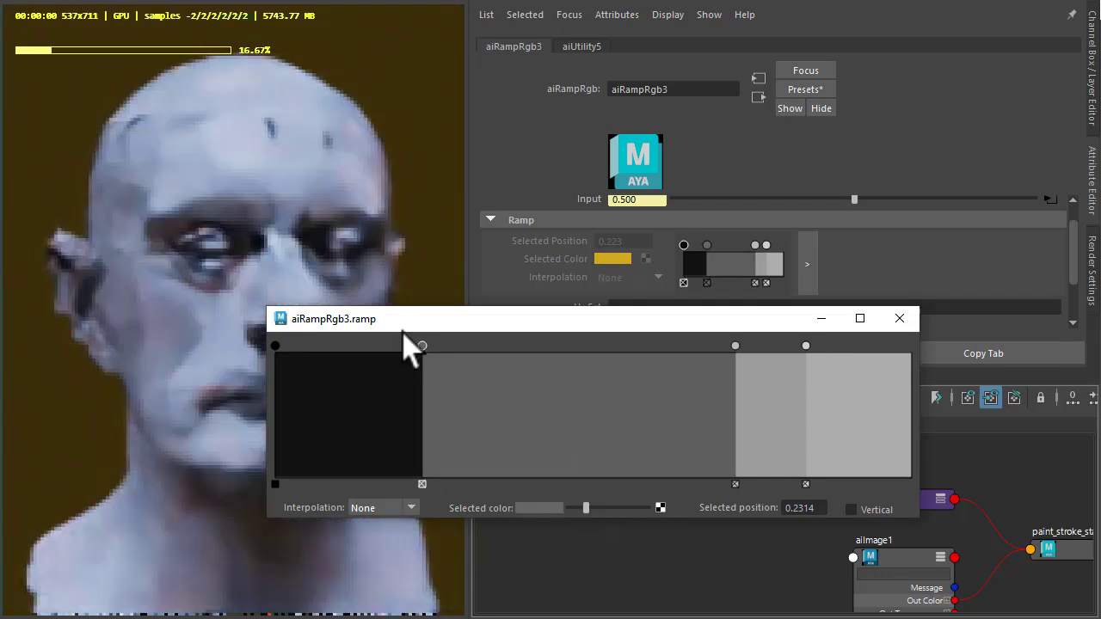
left_click_drag(423, 347, 318, 347)
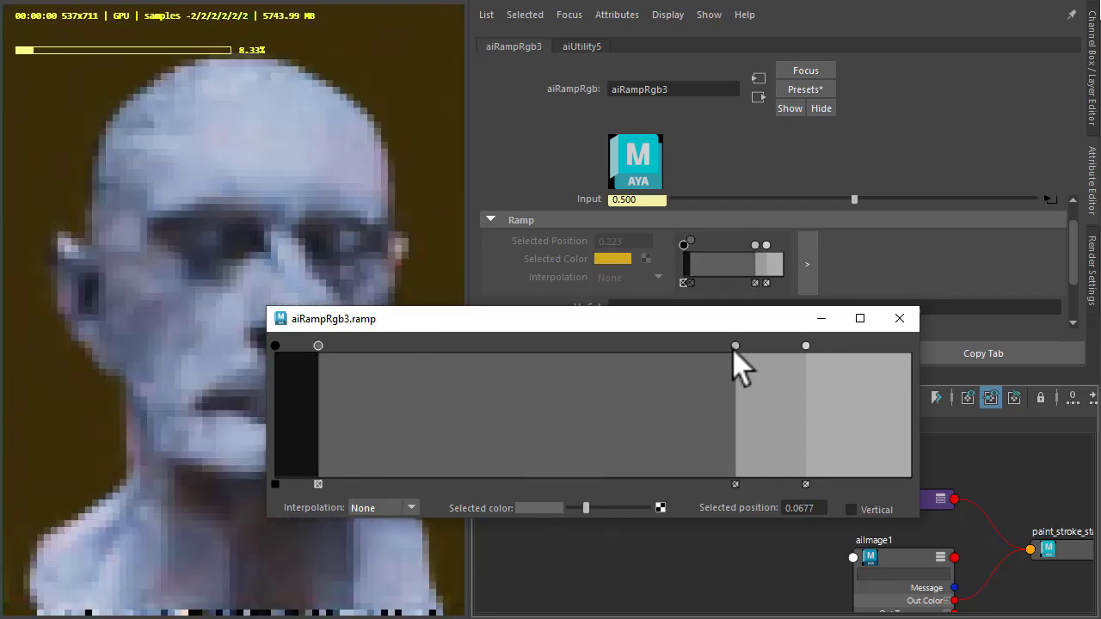
left_click_drag(735, 345, 526, 347)
left_click_drag(806, 345, 694, 347)
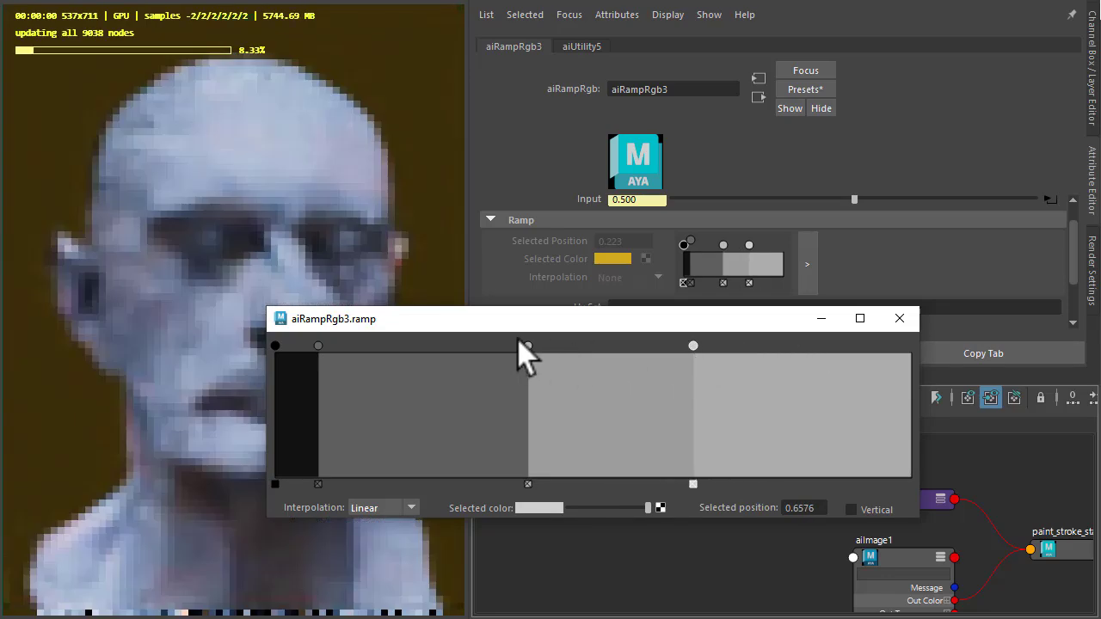
left_click_drag(527, 346, 478, 346)
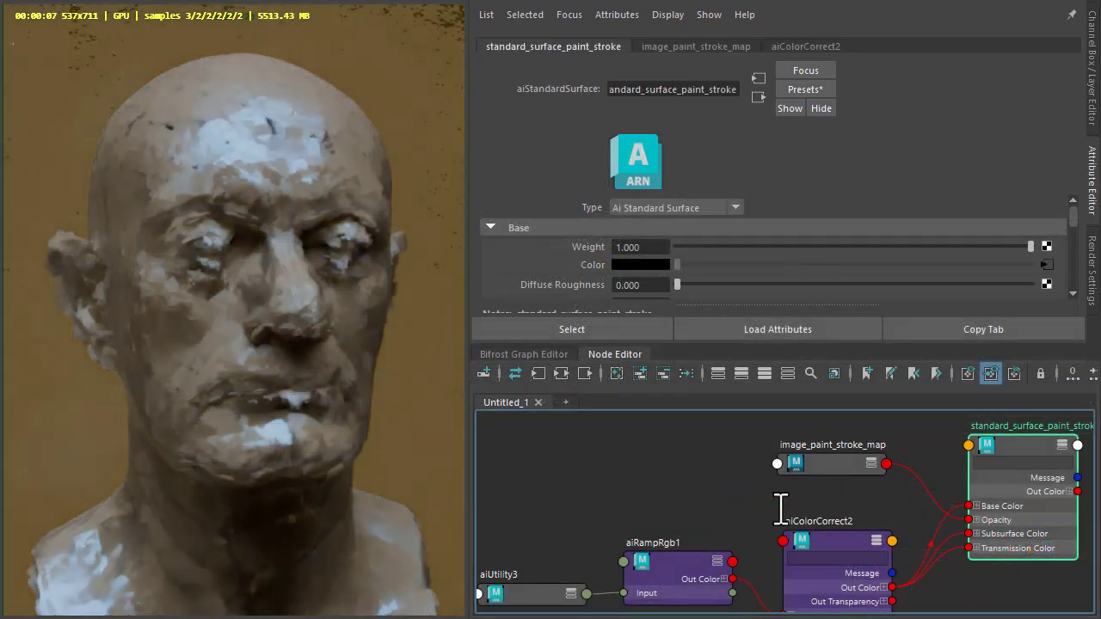
Rearrange the paint-stroke surface, image map, aiColorCorrect2, aiRampRgb1 and aiUtility3 nodes, undoing a trial Hue Shift.
left_click_drag(1029, 444, 1019, 441)
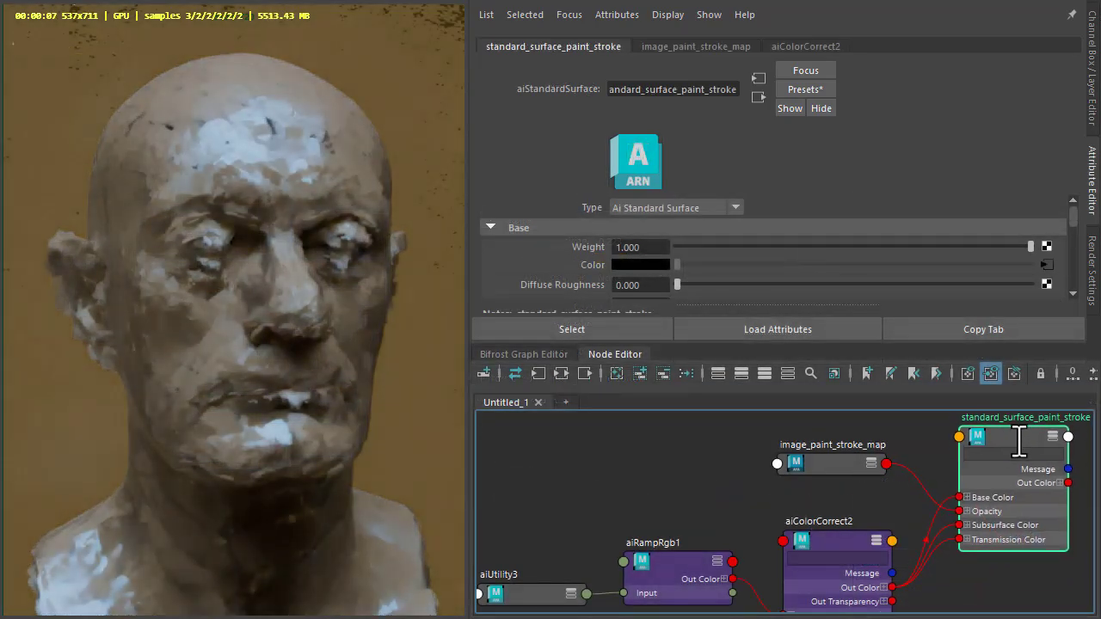
left_click_drag(841, 462, 845, 440)
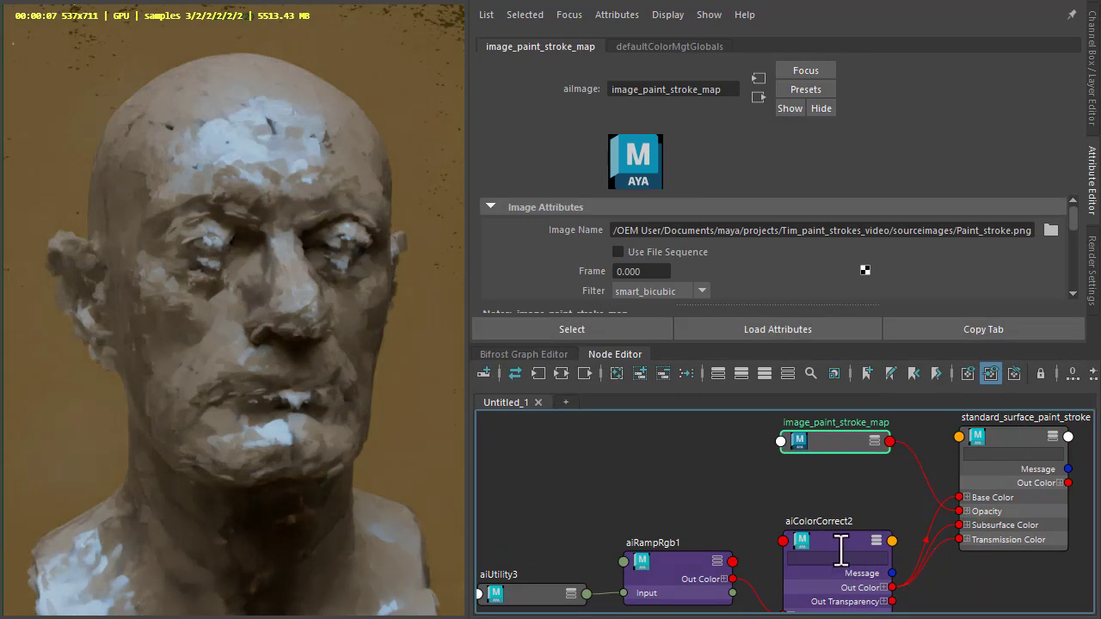
left_click_drag(841, 551, 838, 512)
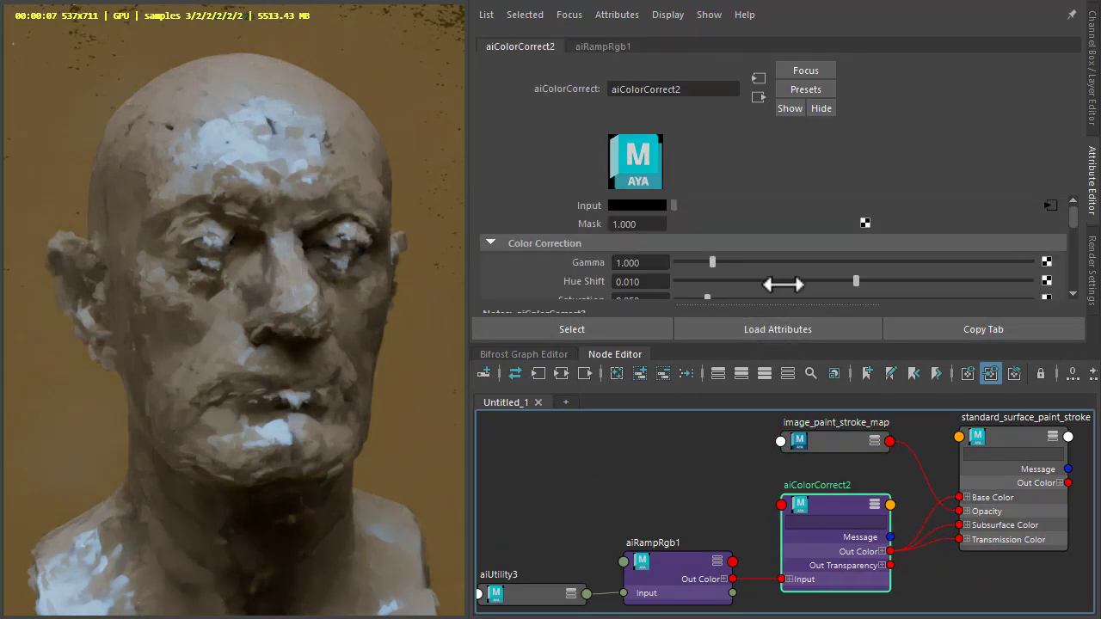
left_click_drag(856, 282, 834, 277)
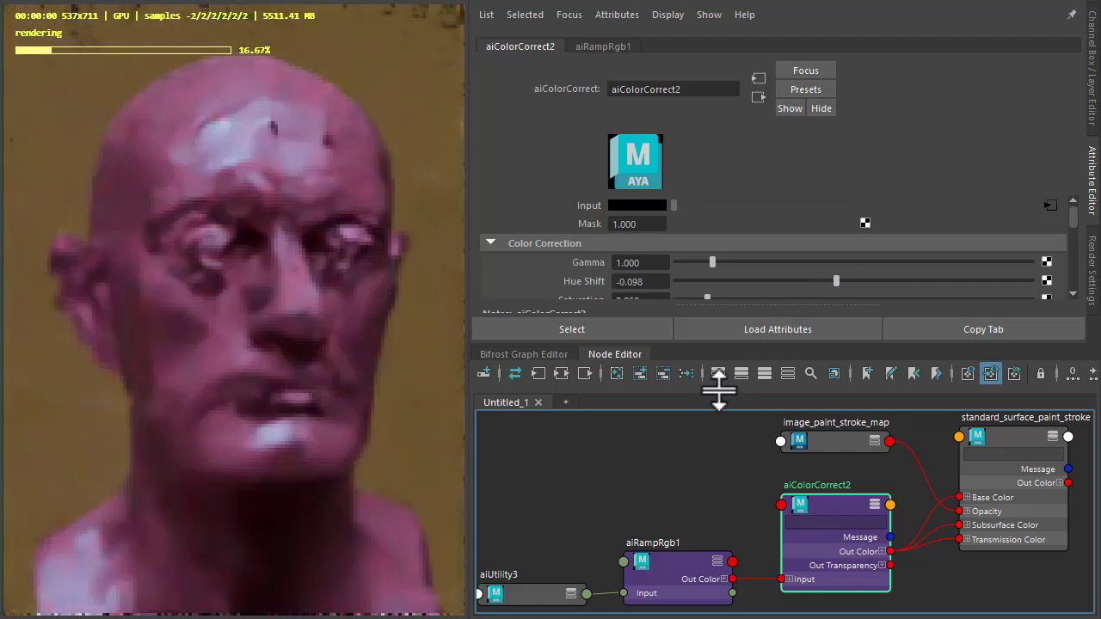
key("ctrl+z")
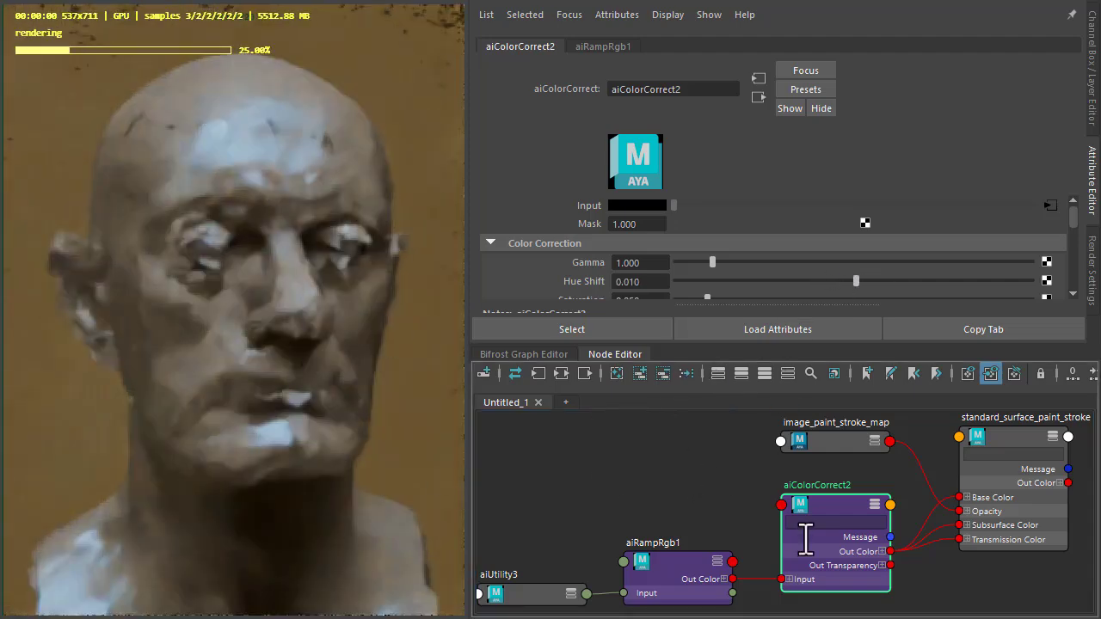
left_click_drag(690, 570, 683, 545)
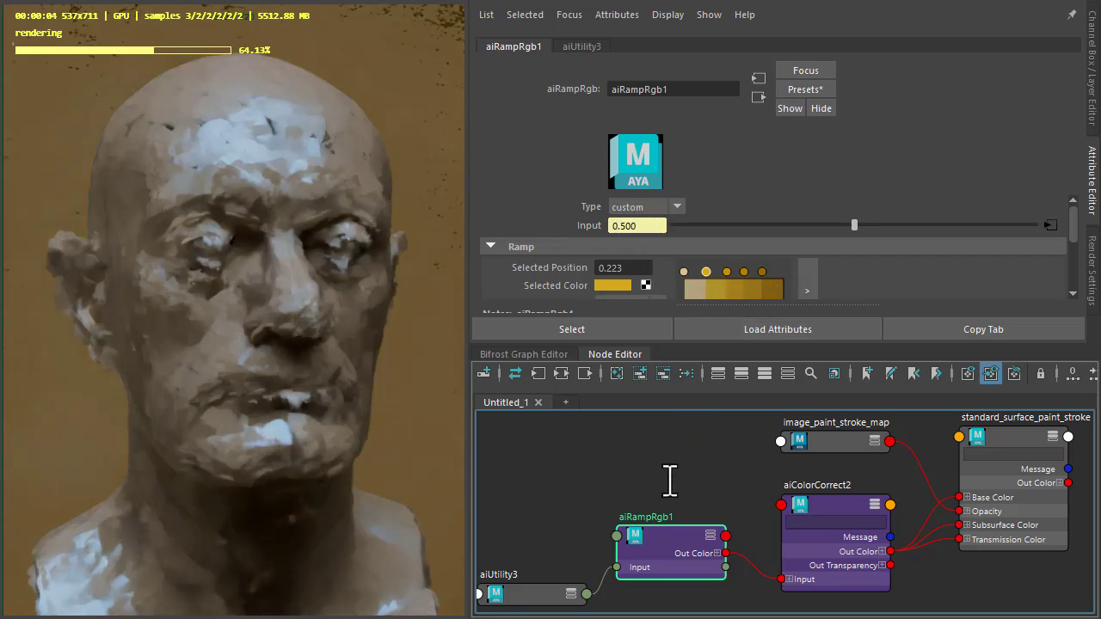
left_click_drag(539, 594, 543, 479)
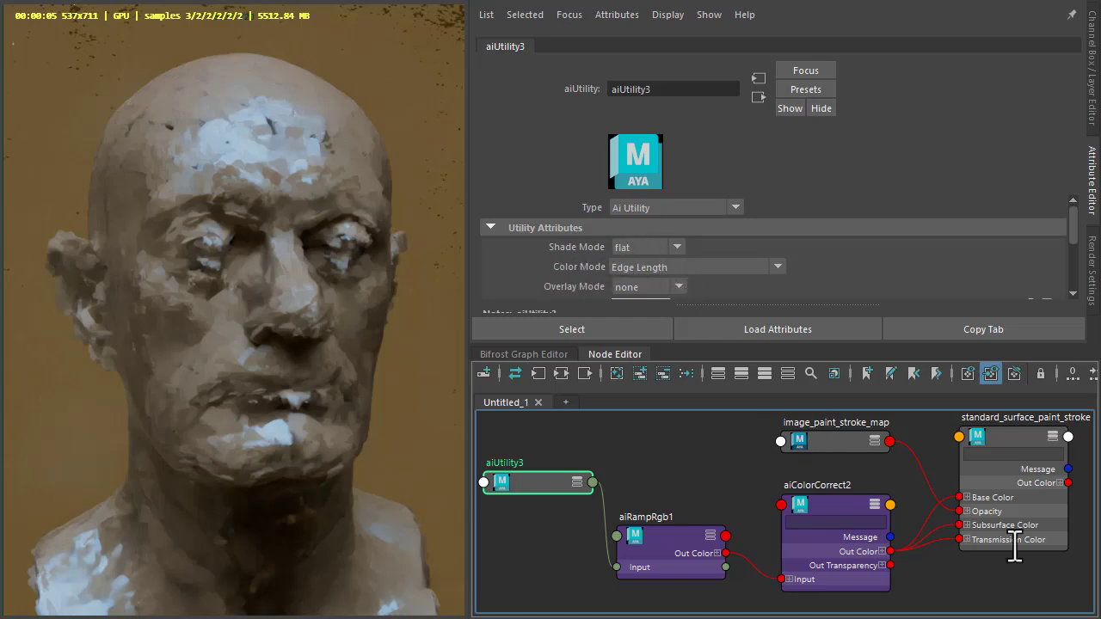
Preview aiUtility3's Normal and UV Coords colour modes in the render.
left_click(695, 267)
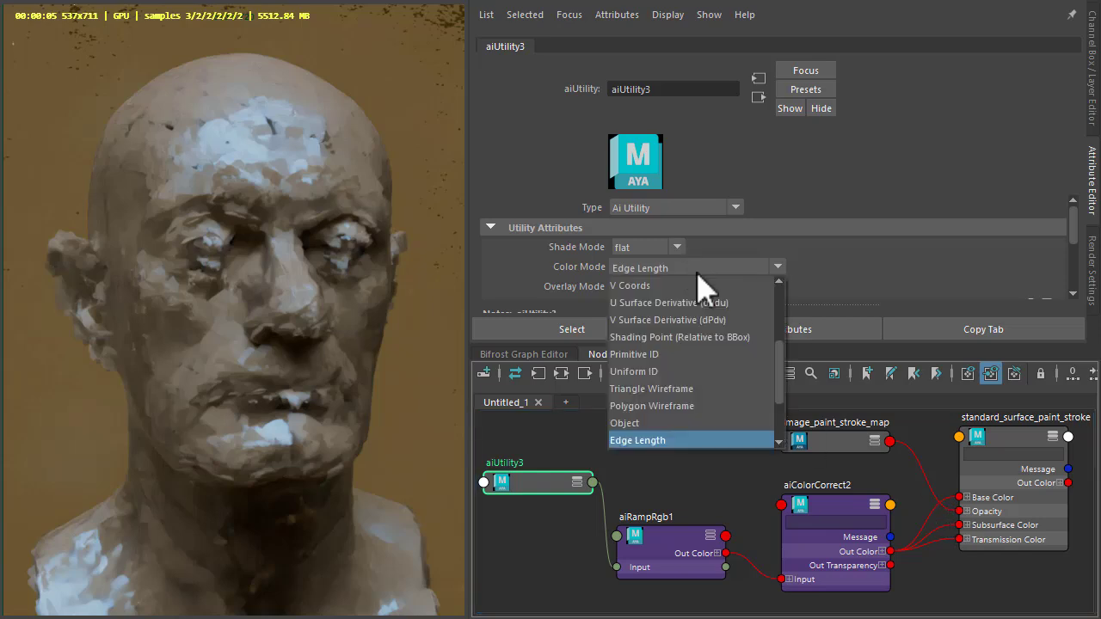
left_click(783, 301)
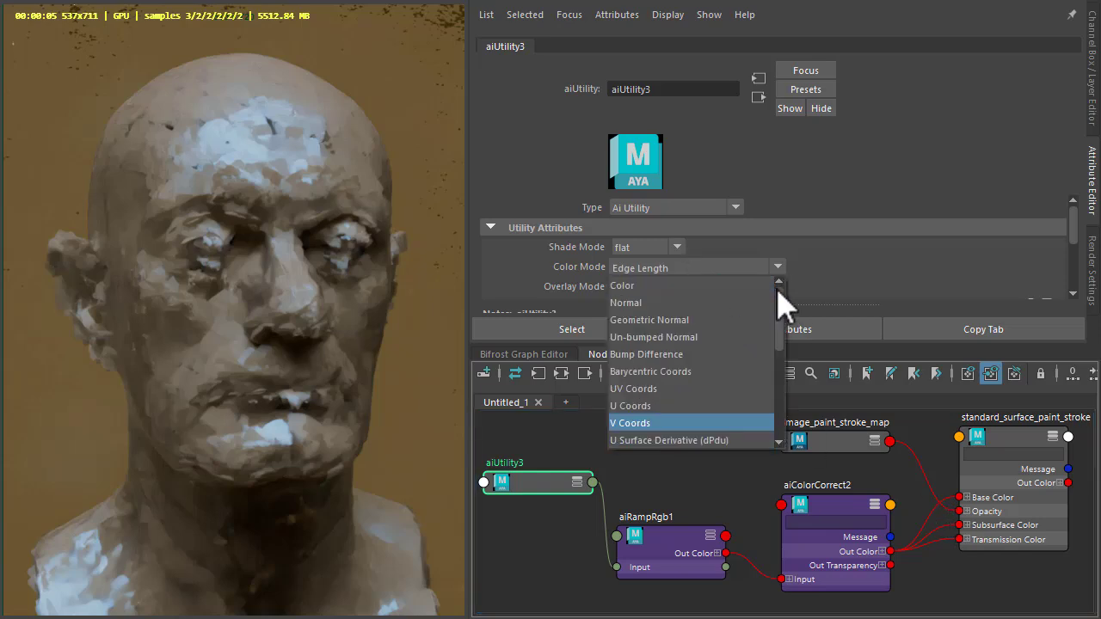
left_click(712, 304)
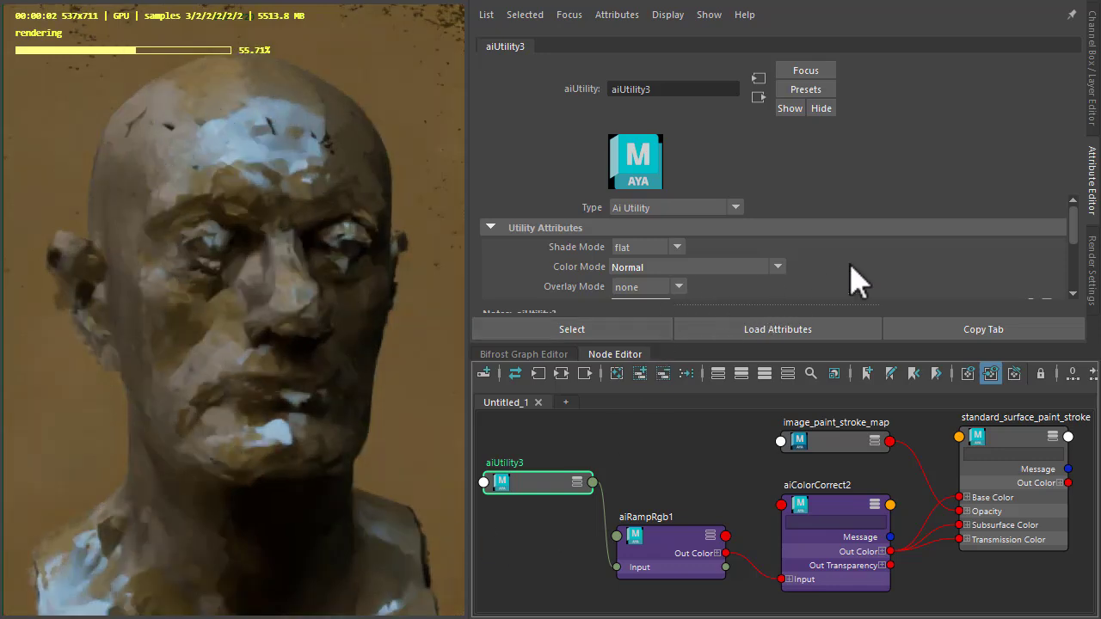
left_click(679, 268)
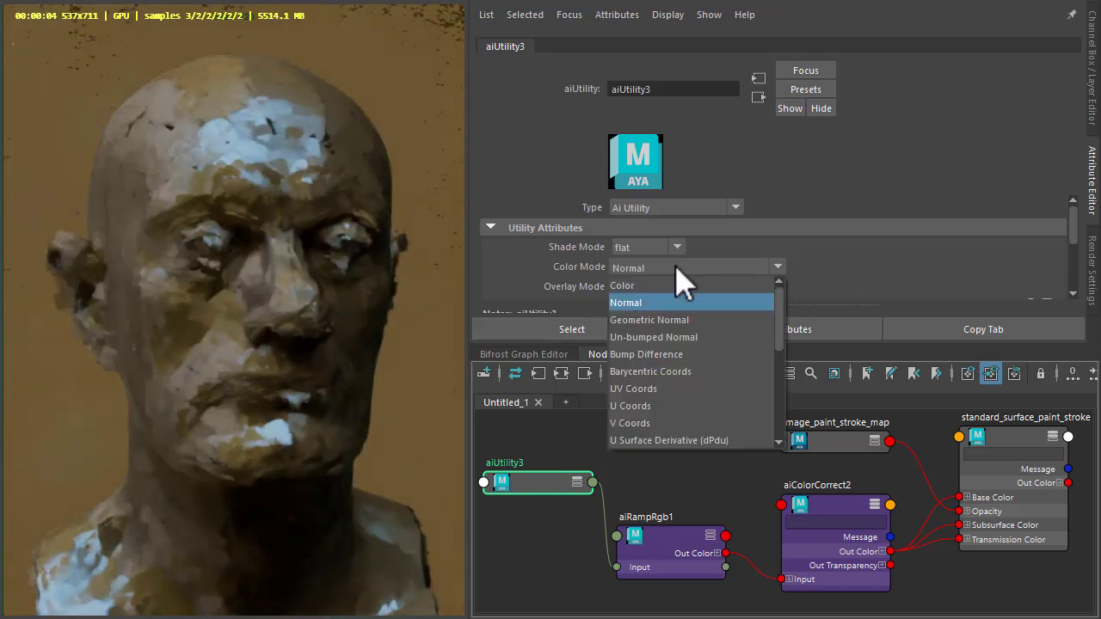
left_click(684, 389)
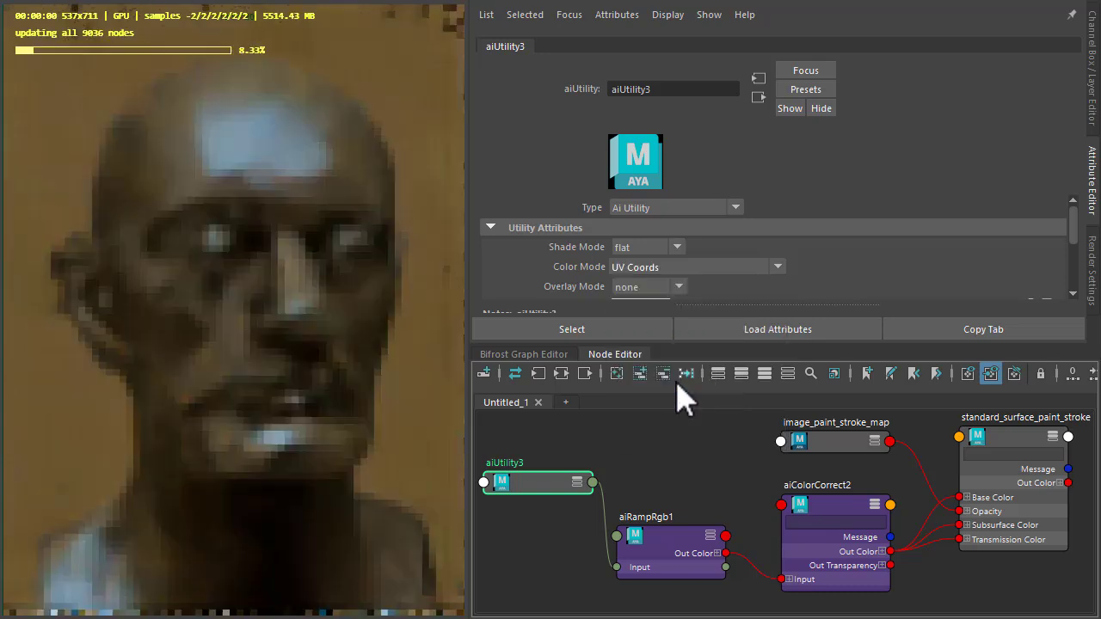
Try Reflection Lines and other colour modes, landing on Edge Length.
left_click(746, 267)
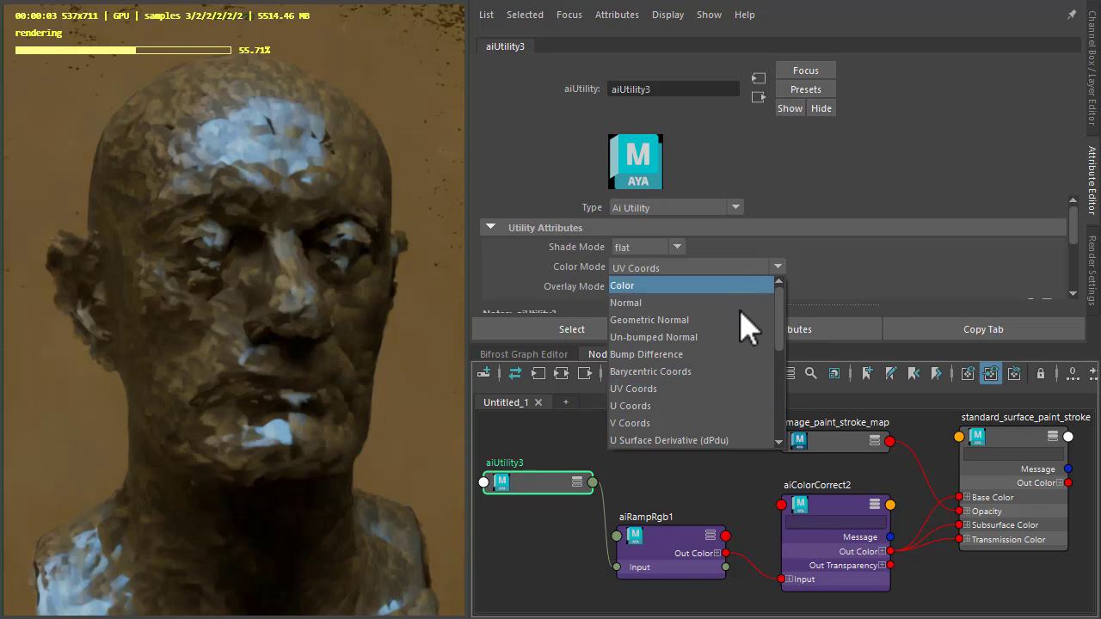
left_click_drag(783, 318, 779, 385)
left_click(695, 319)
left_click(695, 267)
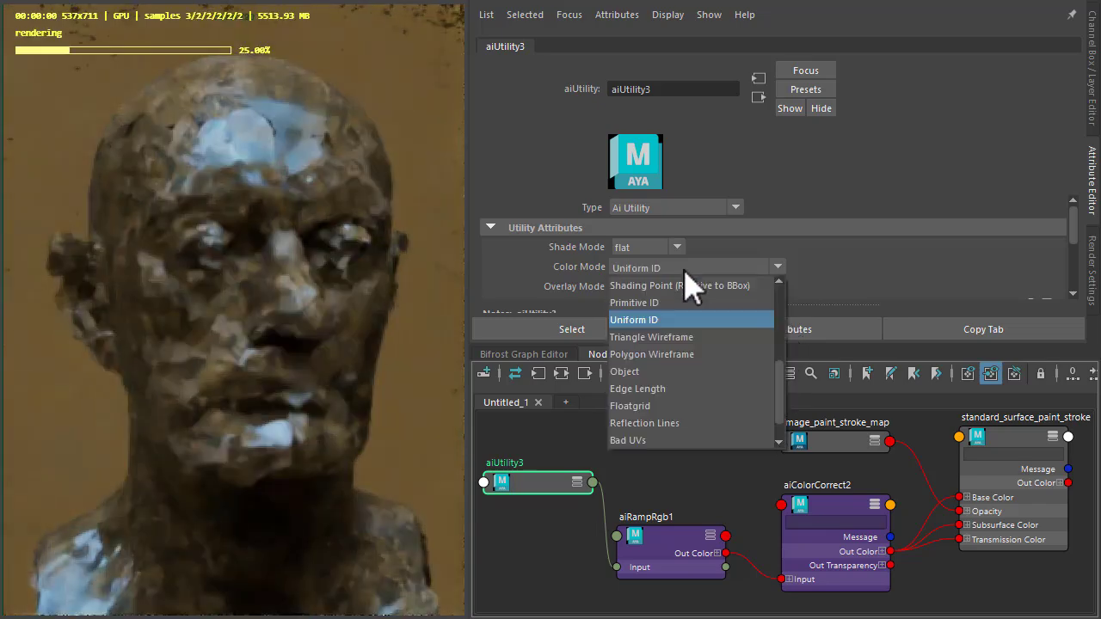
left_click(723, 422)
left_click(729, 268)
left_click(713, 421)
left_click(740, 268)
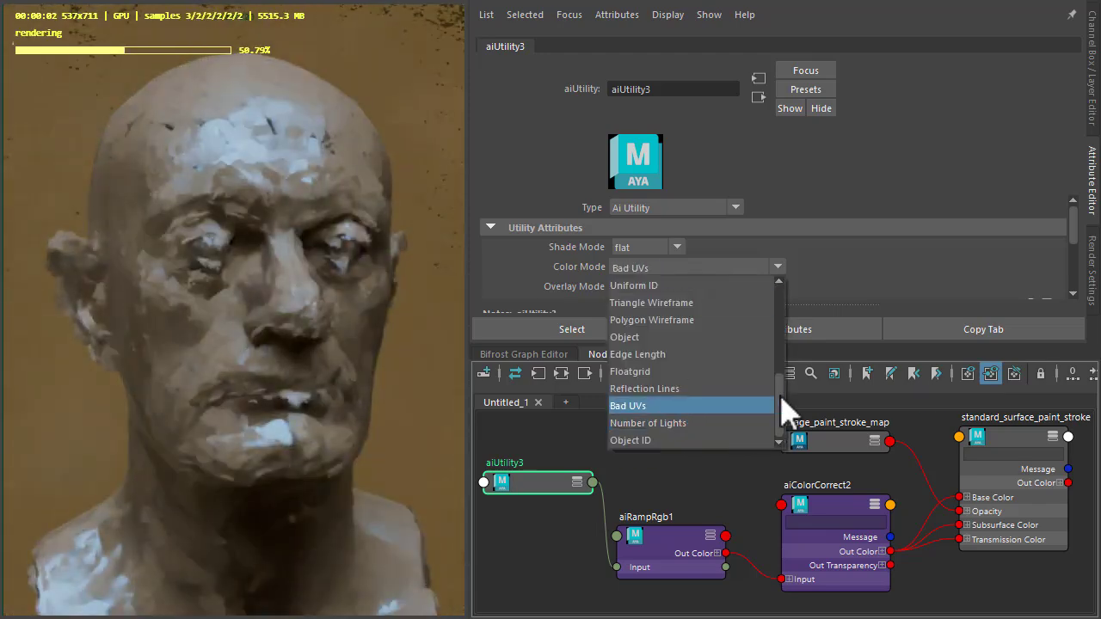
left_click(688, 354)
Test the plain Color mode, then revert to Edge Length.
left_click(762, 268)
scroll(785, 293, "up", 5)
left_click(683, 300)
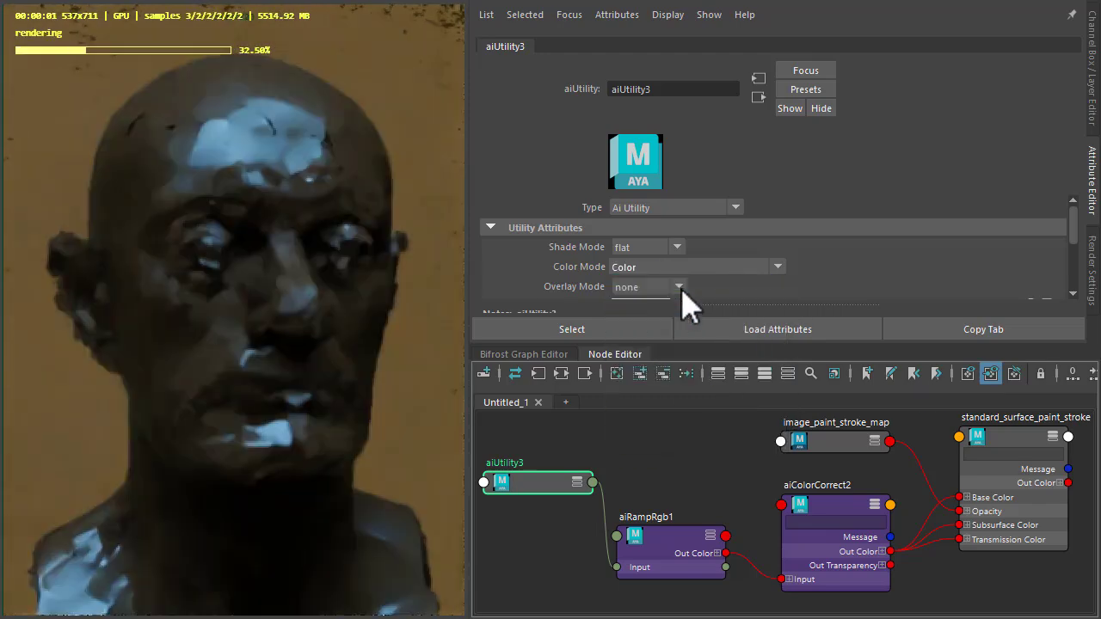
key("ctrl+z")
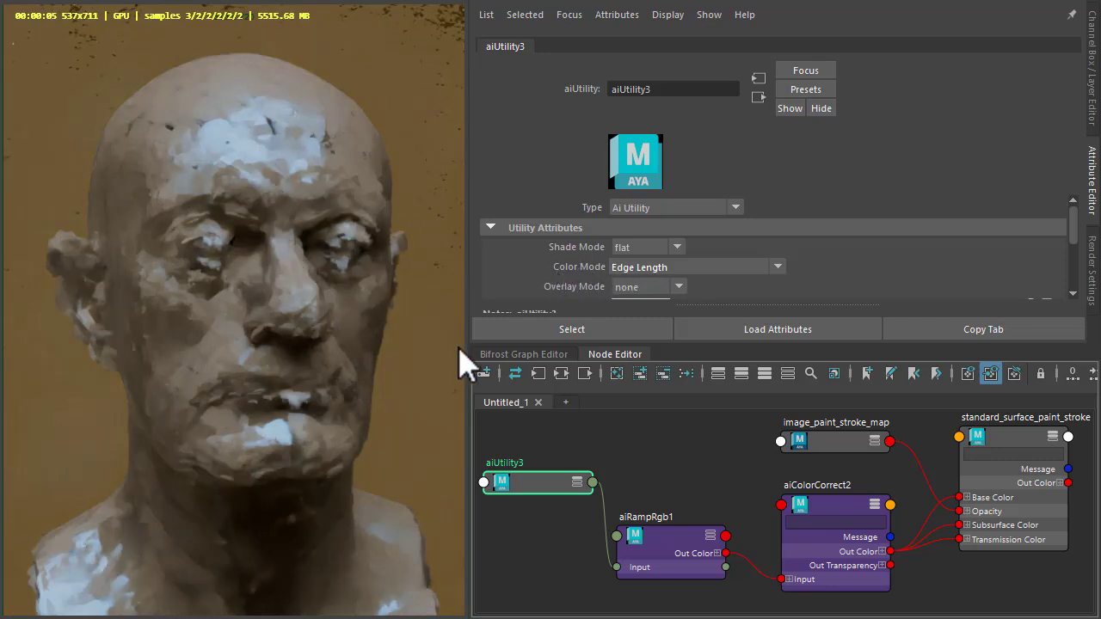
Add an Overlay imager under the Arnold renderer's Imagers settings.
left_click(1089, 270)
left_click(581, 79)
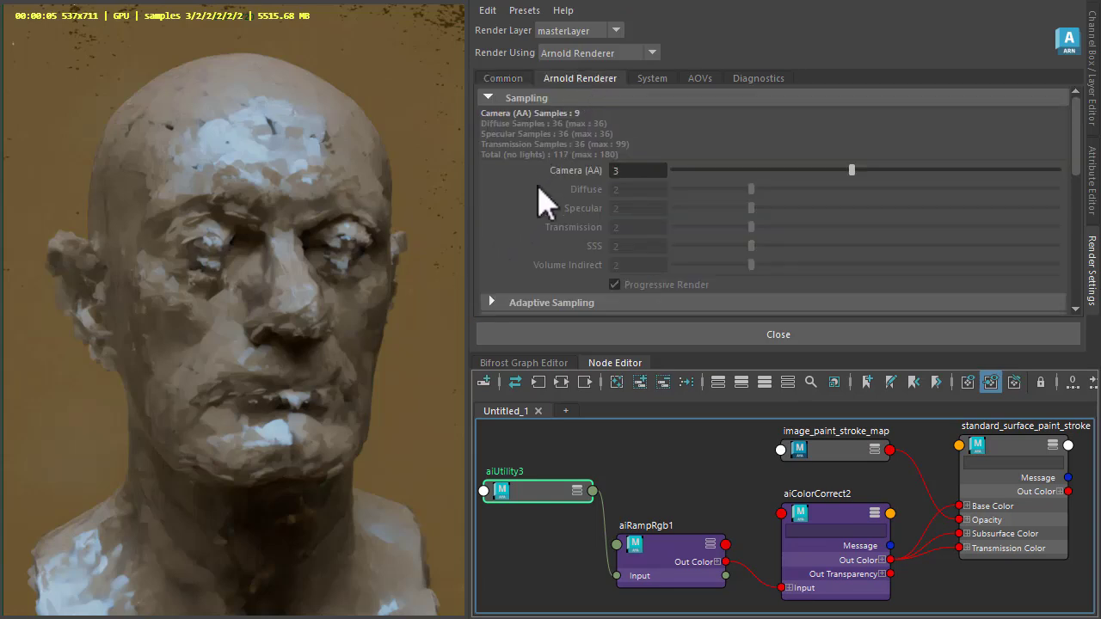
scroll(533, 238, "down", 10)
left_click(526, 151)
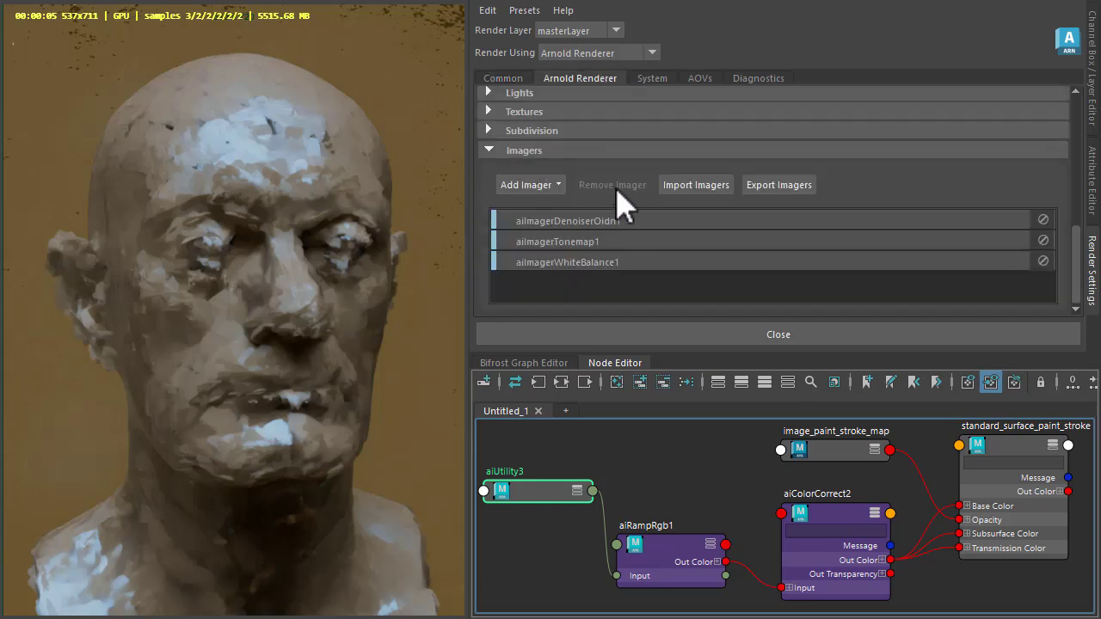
left_click(559, 184)
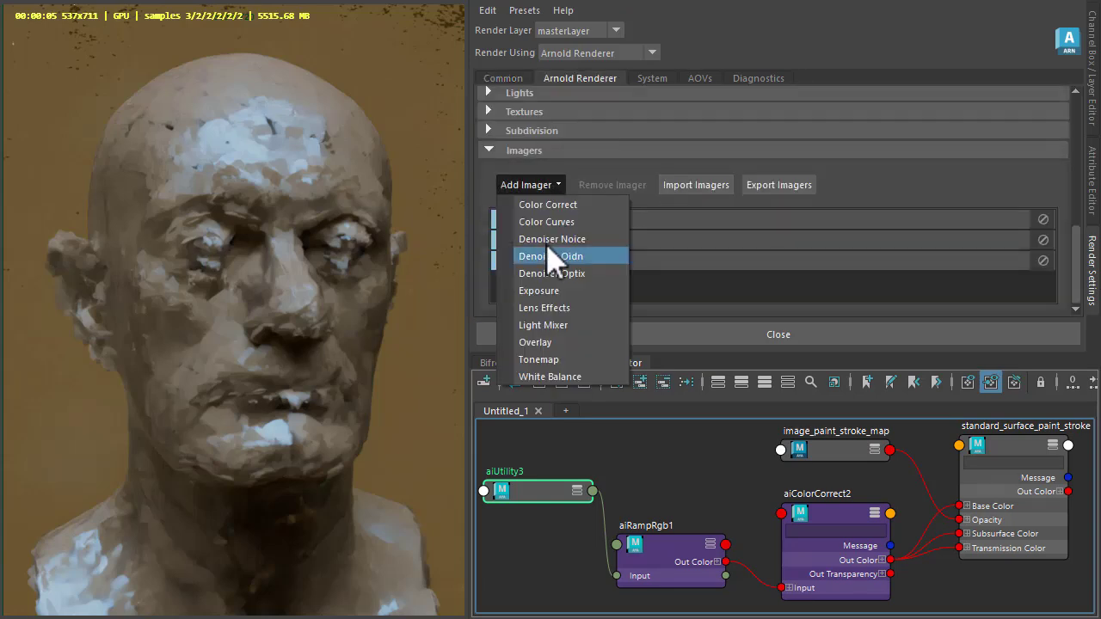
left_click(542, 343)
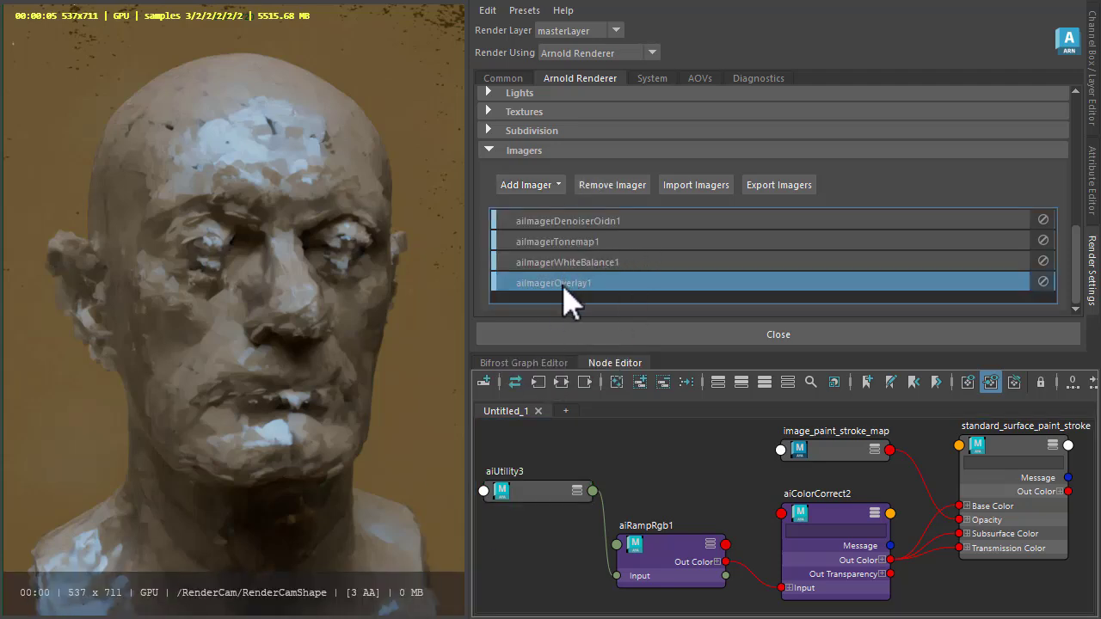
Inspect aiImagerOverlay1's text tokens, leaving the default text unchanged.
left_click(1077, 180)
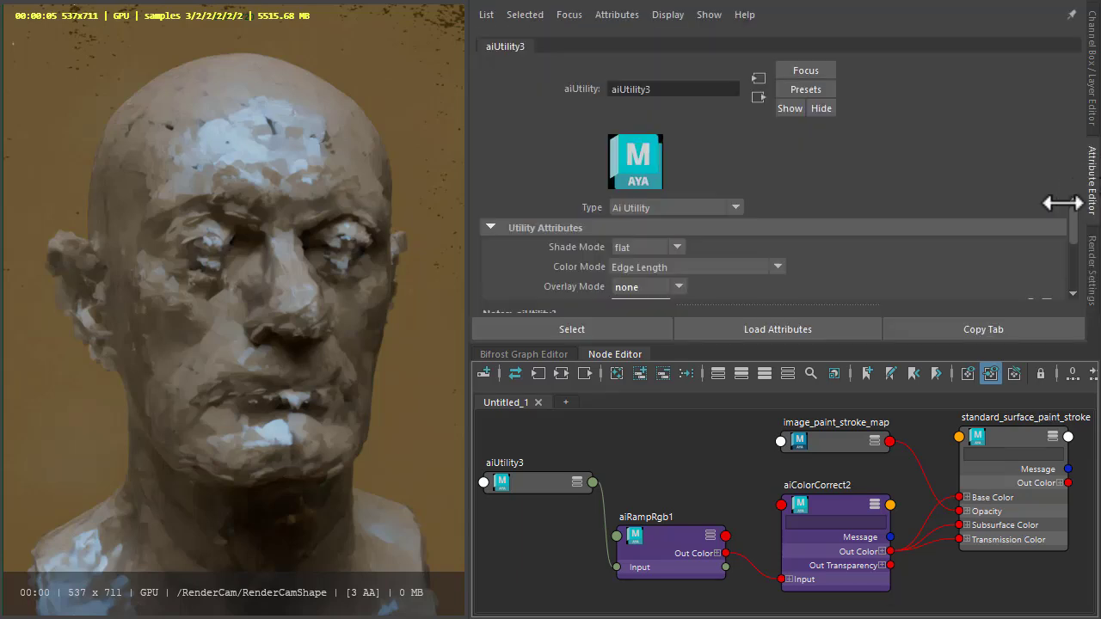
left_click(1050, 255)
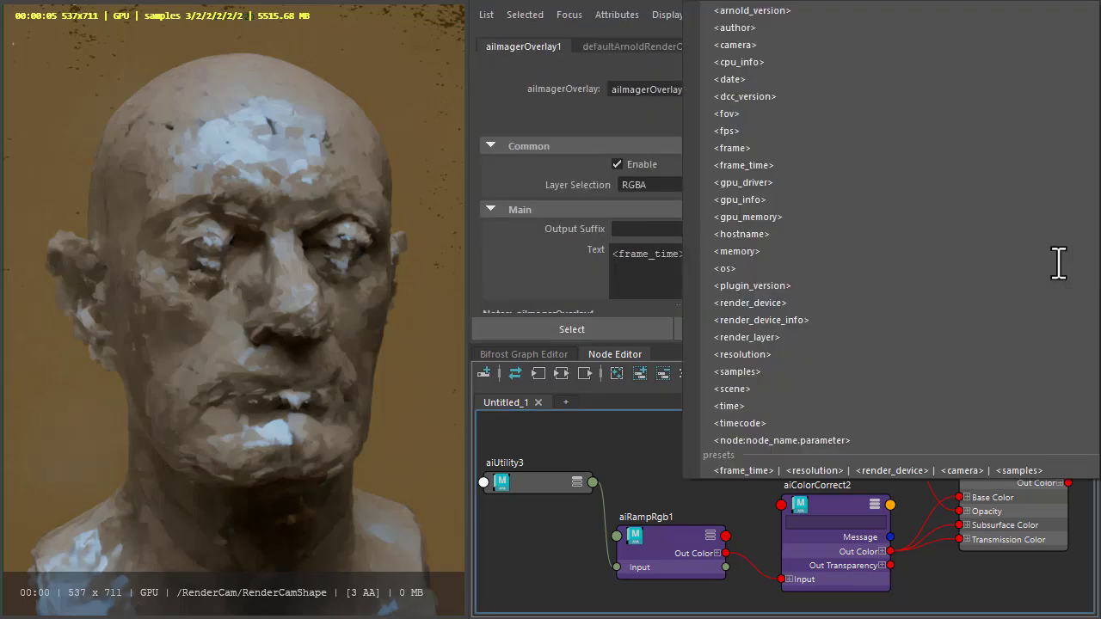
left_click(509, 277)
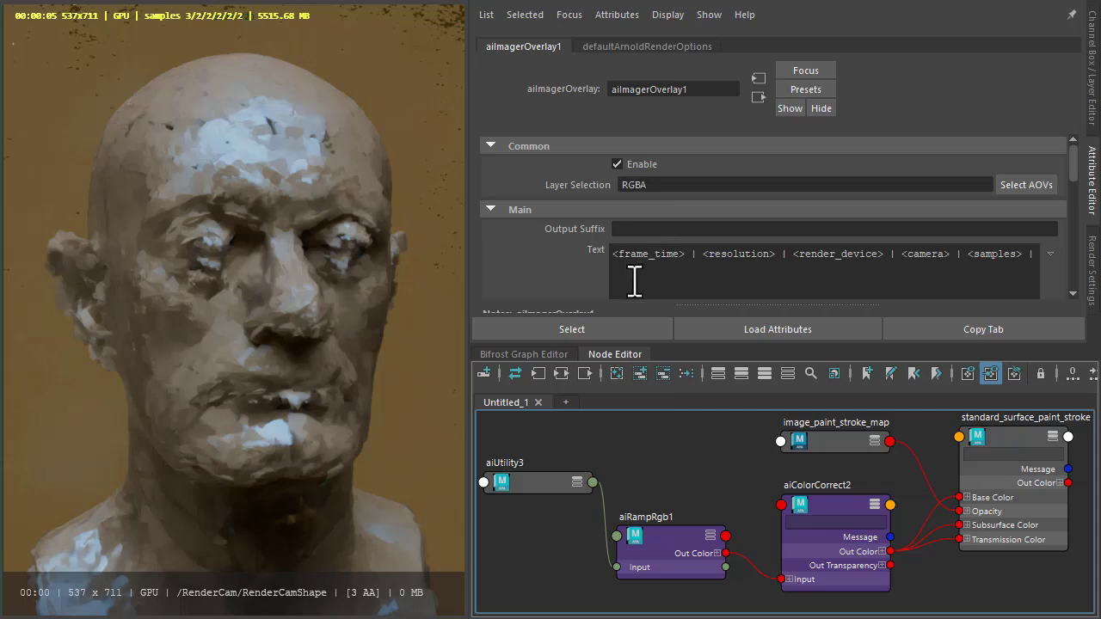
Trace the bifrost Amount attribute to its timShape1_amount curve, keyed 1 at frame 1 to 9000 at frame 200.
left_click(523, 355)
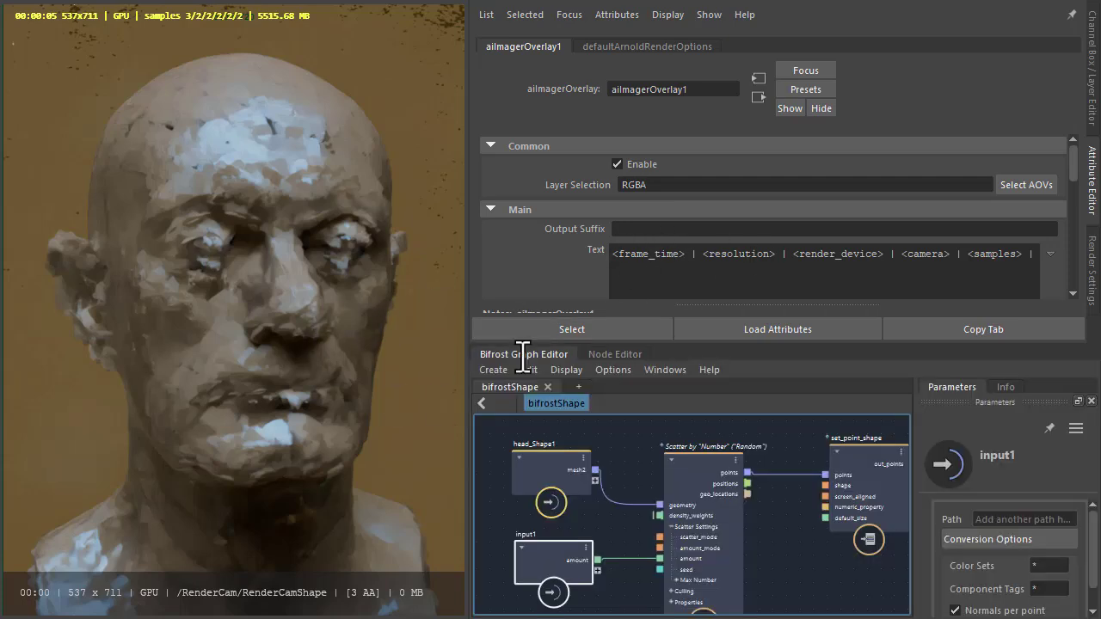
left_click_drag(563, 563, 559, 556)
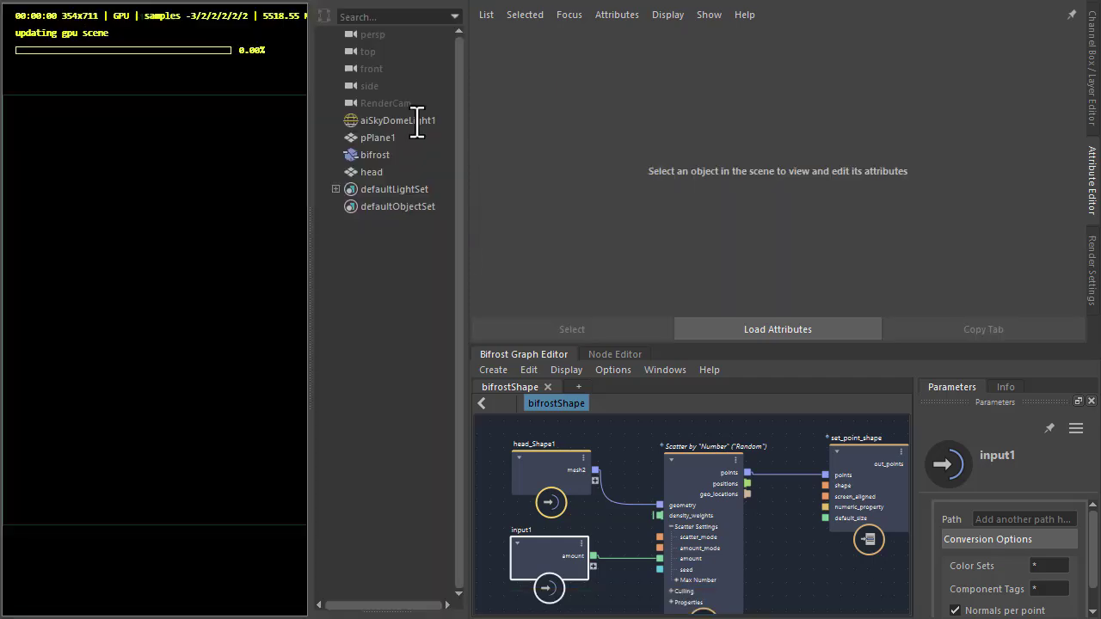
left_click_drag(396, 120, 381, 162)
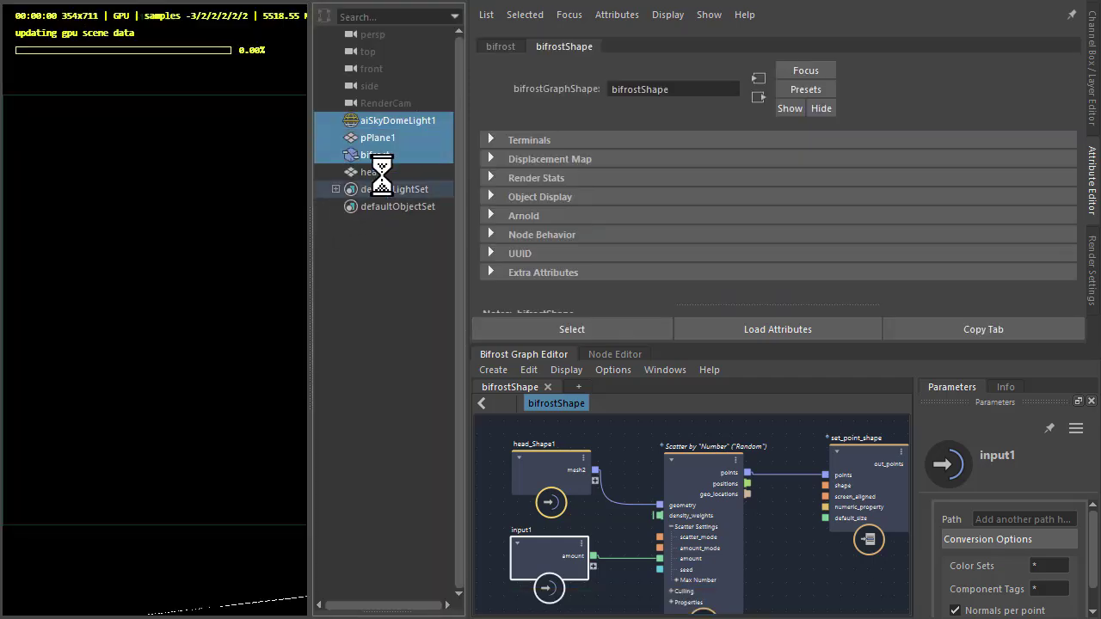
left_click(381, 154)
left_click(529, 271)
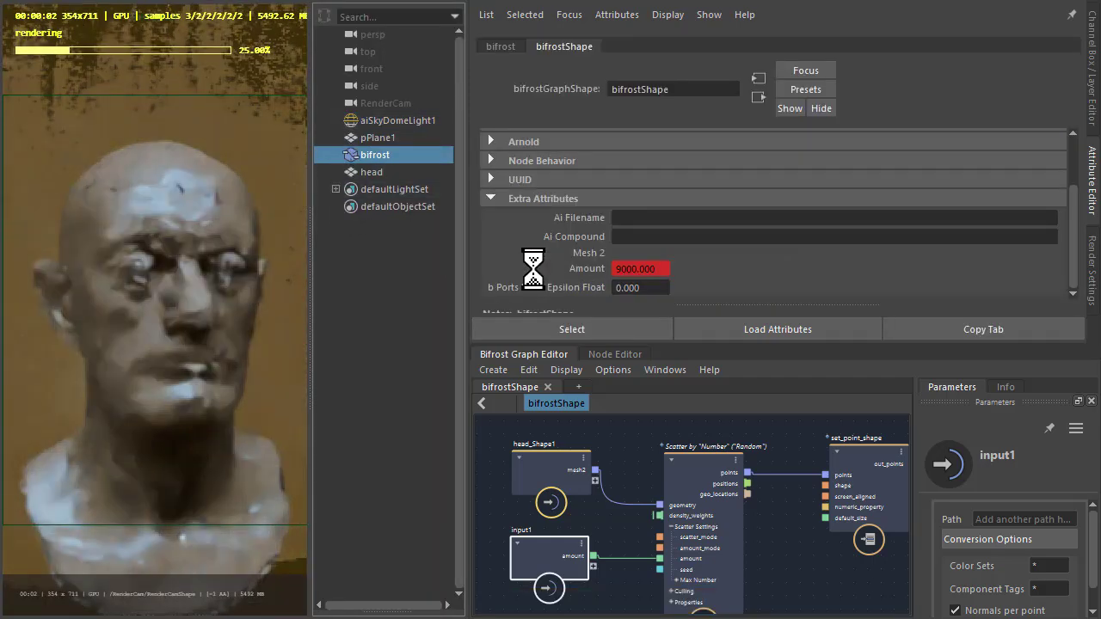
right_click(657, 271)
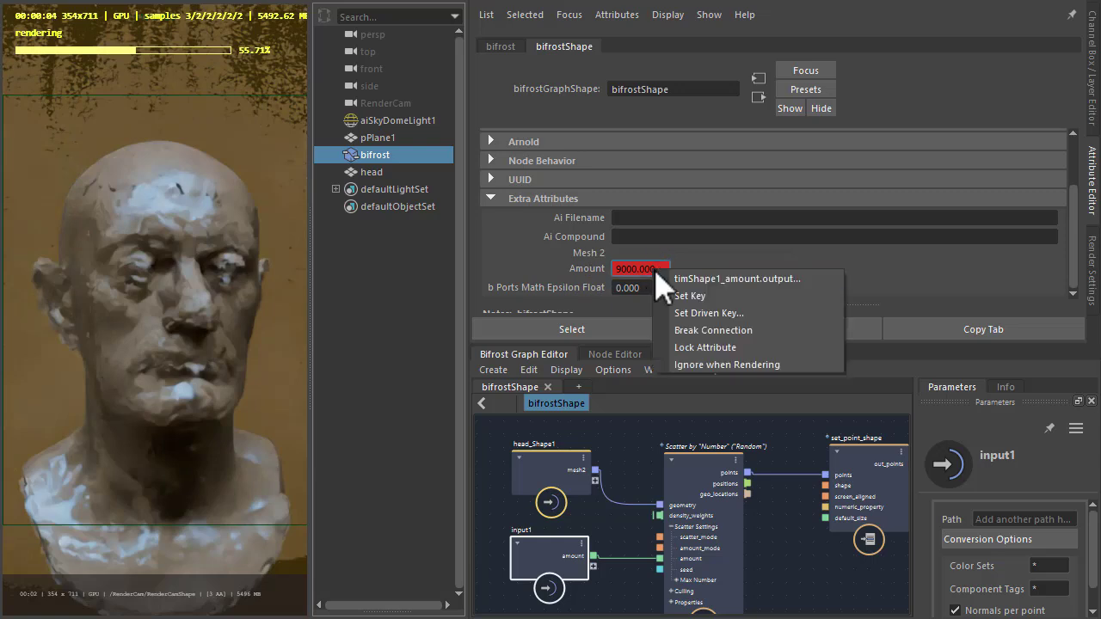
left_click(675, 279)
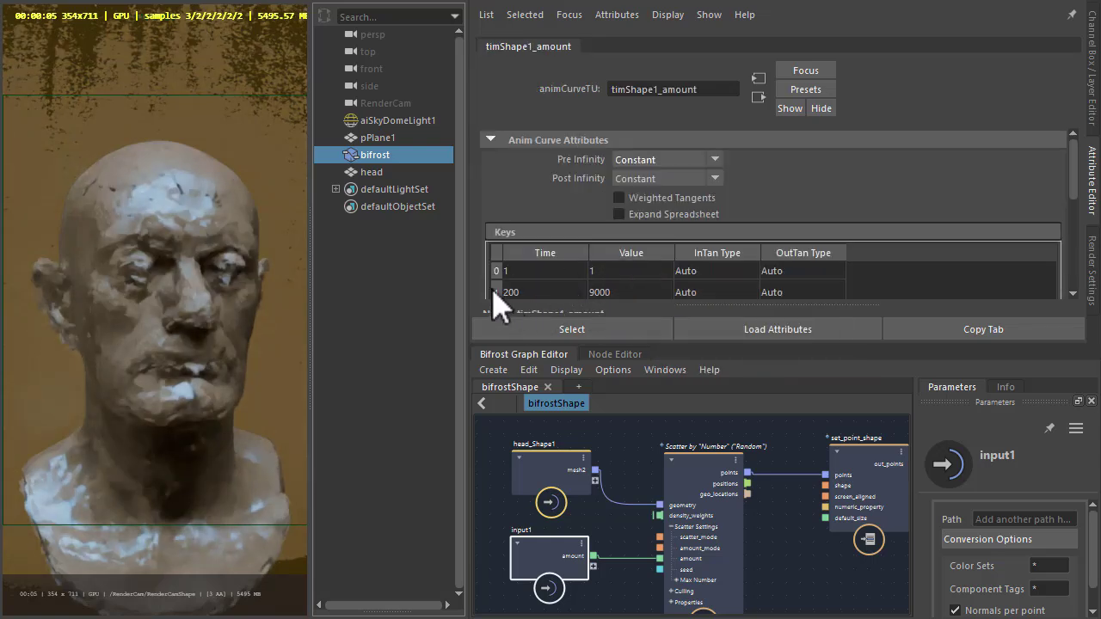
left_click(406, 300)
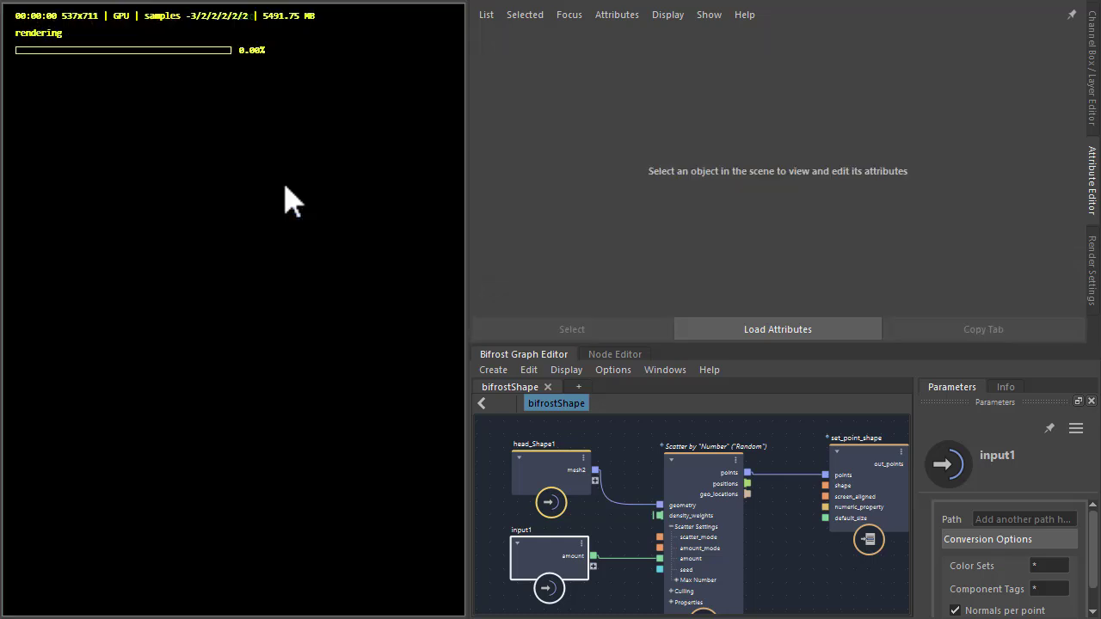
Move the floating Time Slider and scrub from about frame 138 back to frame 41.
left_click_drag(520, 162, 675, 104)
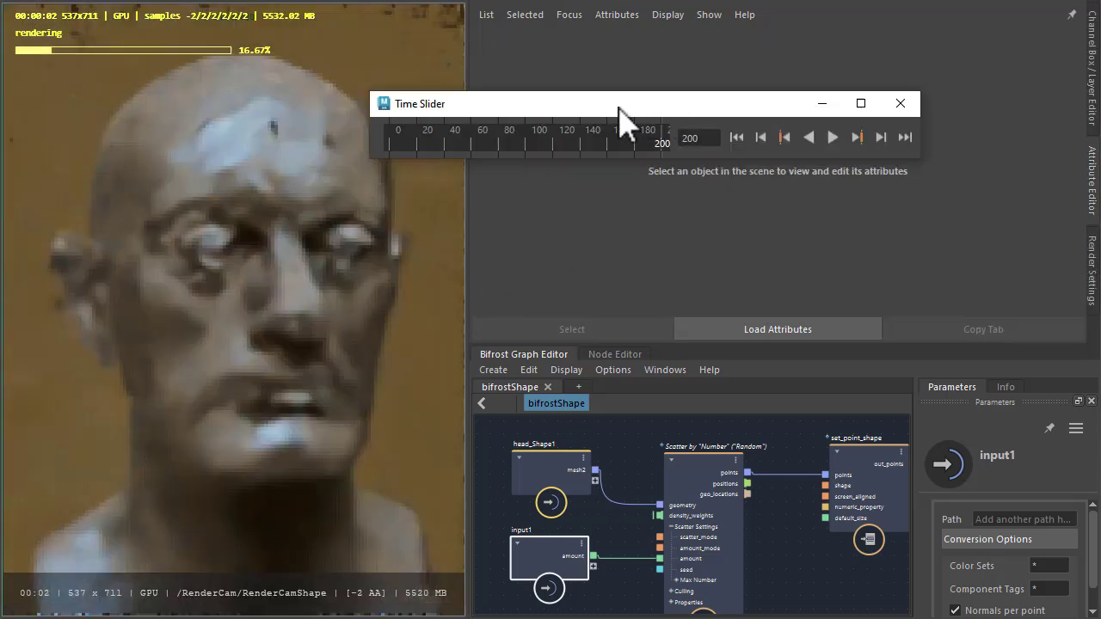
left_click(579, 144)
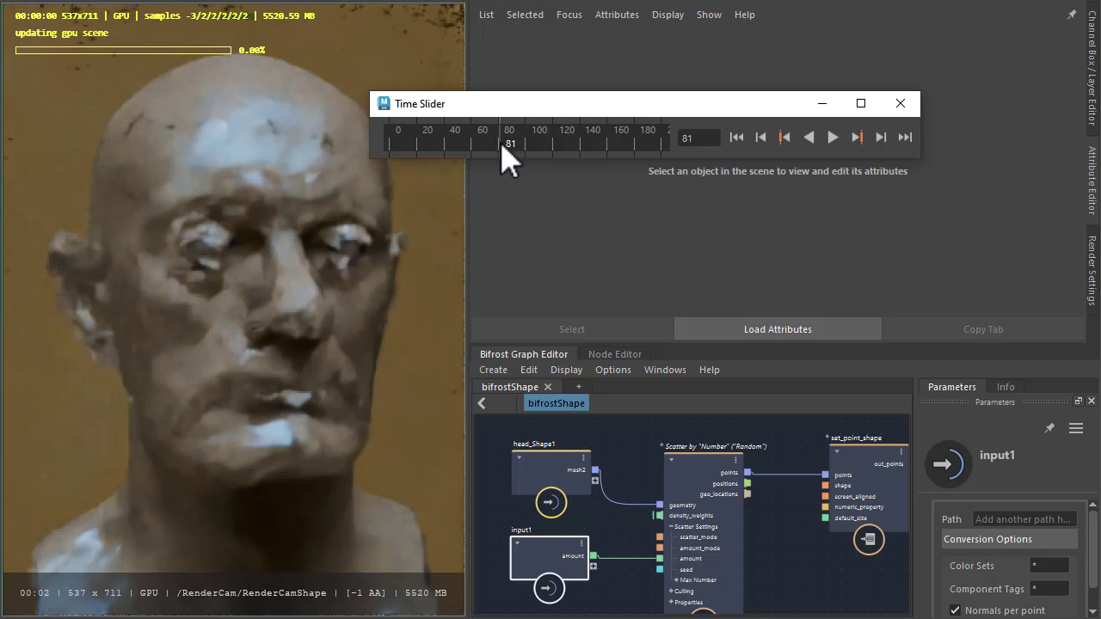
left_click_drag(503, 146, 448, 146)
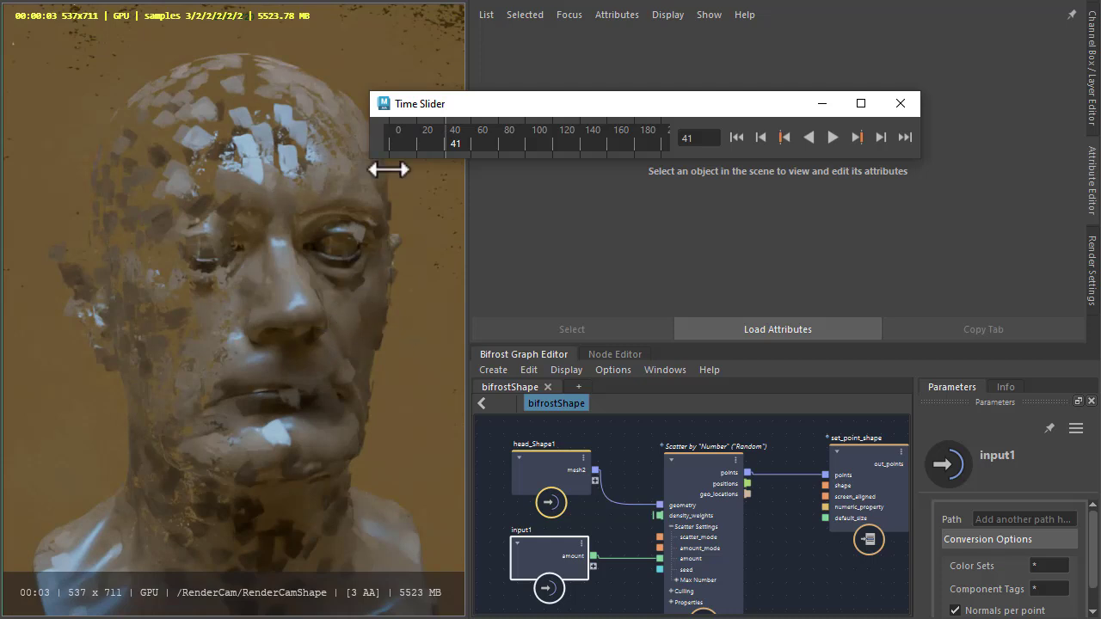
left_click(507, 281)
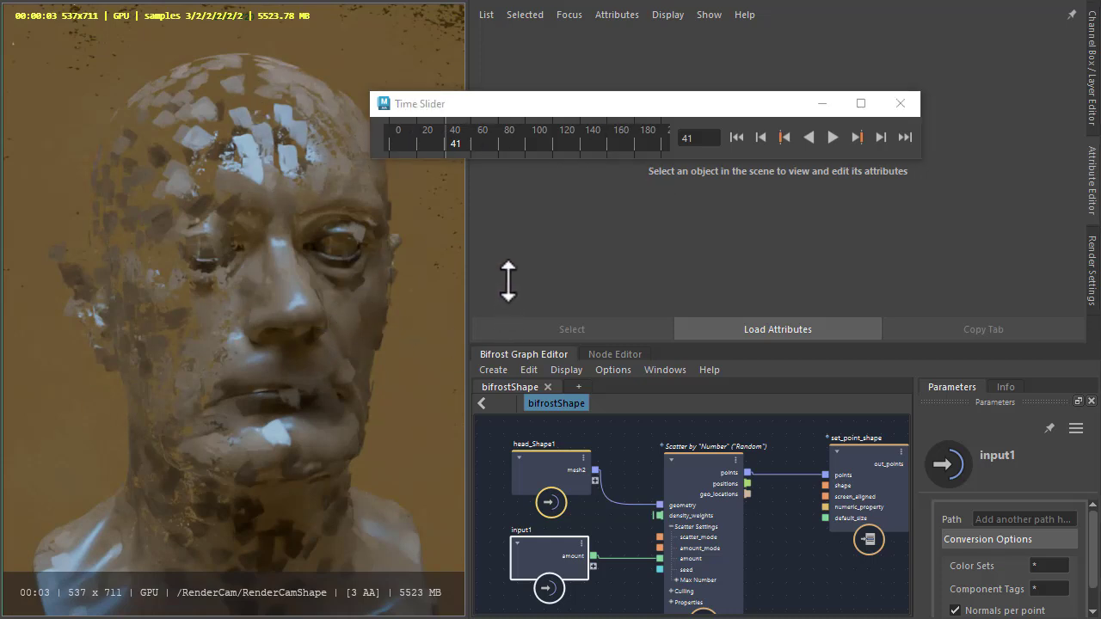